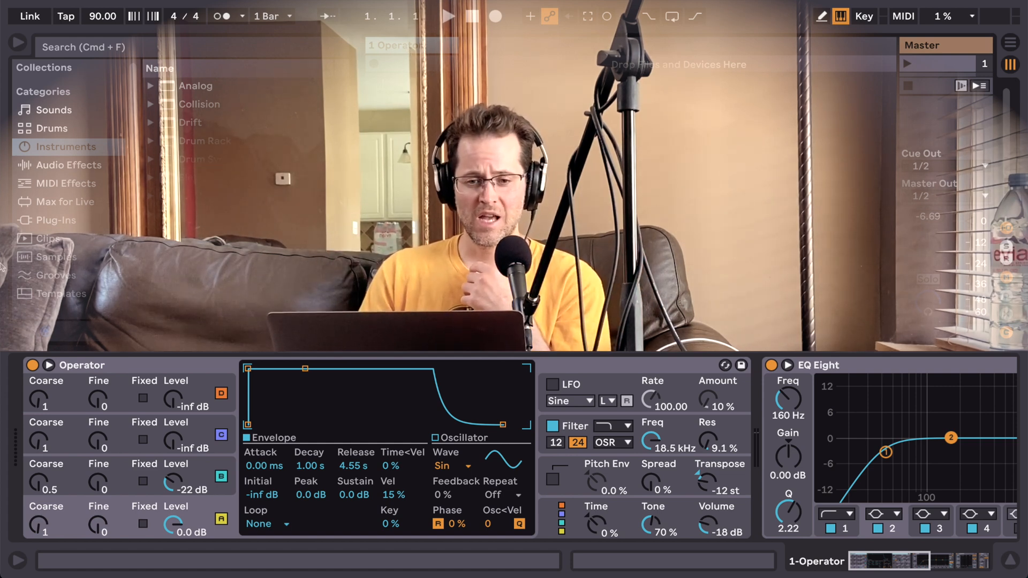
Check the other Live set with the microphone recording and view the audio settings, closing them without changes.
mouse_move(2, 266)
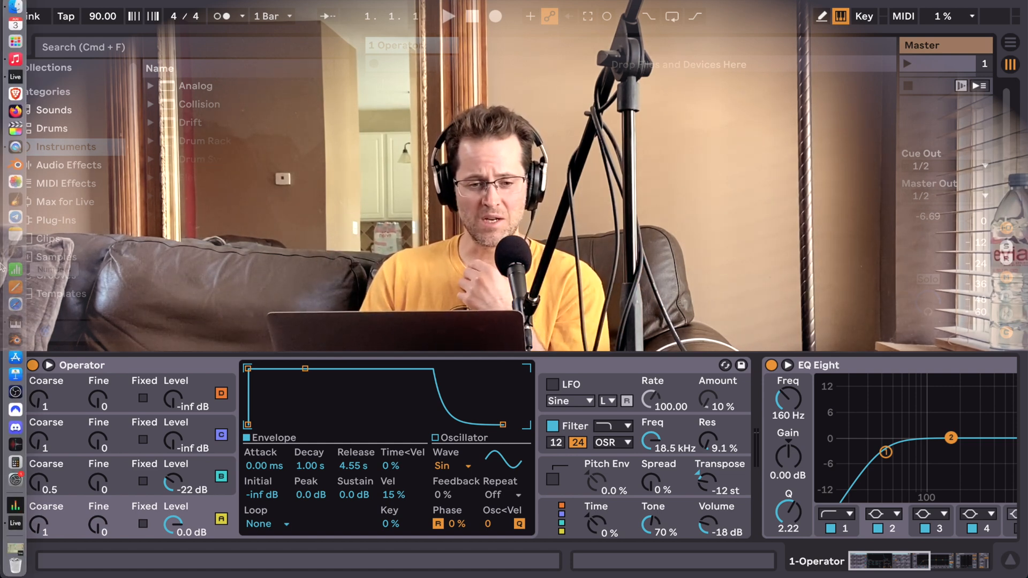
left_click(15, 551)
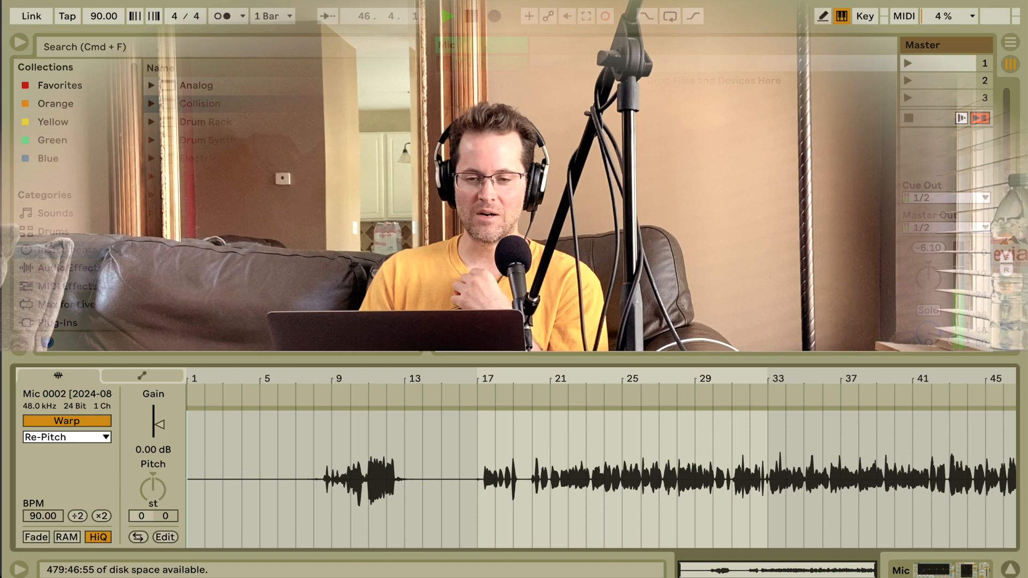
key("super+comma")
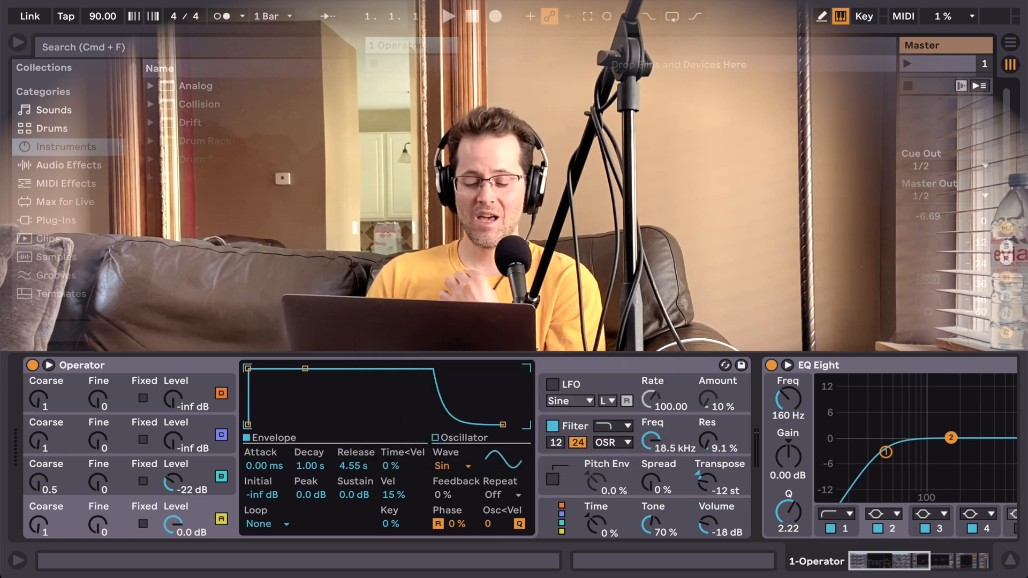
key("super+comma")
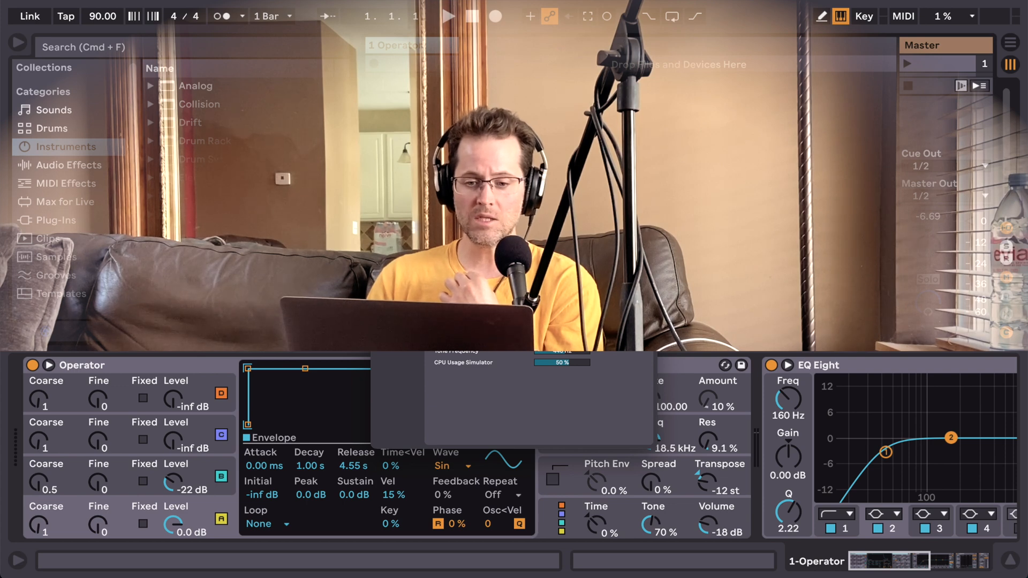
key("Escape")
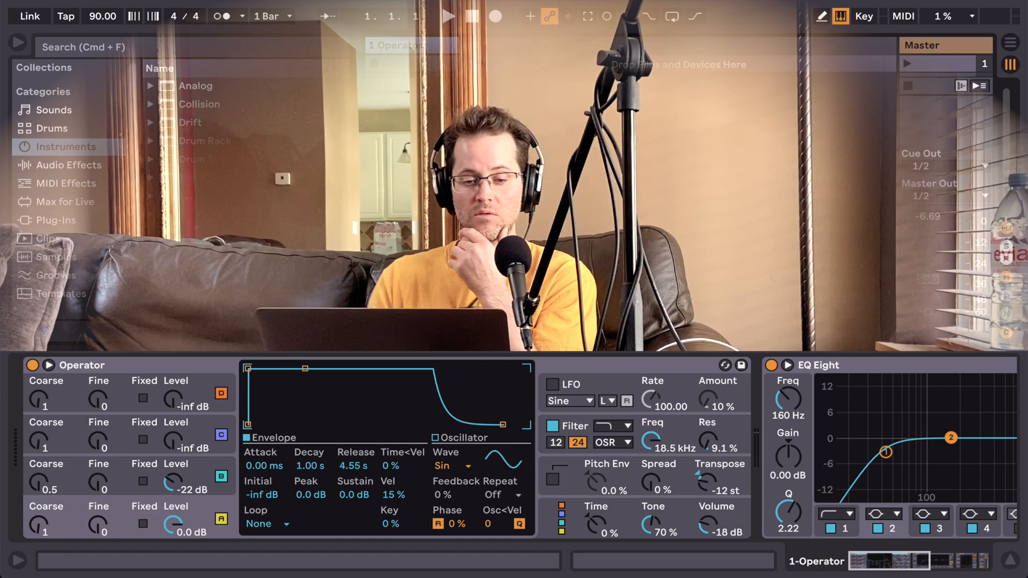
Replace the track's Operator with the Collision instrument and set Resonator 1's Tune to -19 st.
left_click(145, 366)
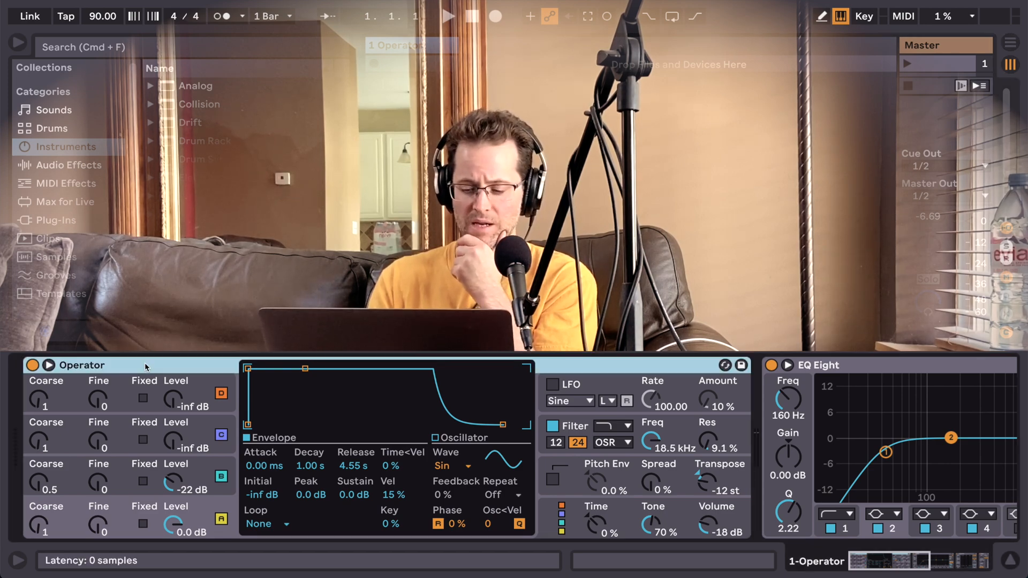
key("Delete")
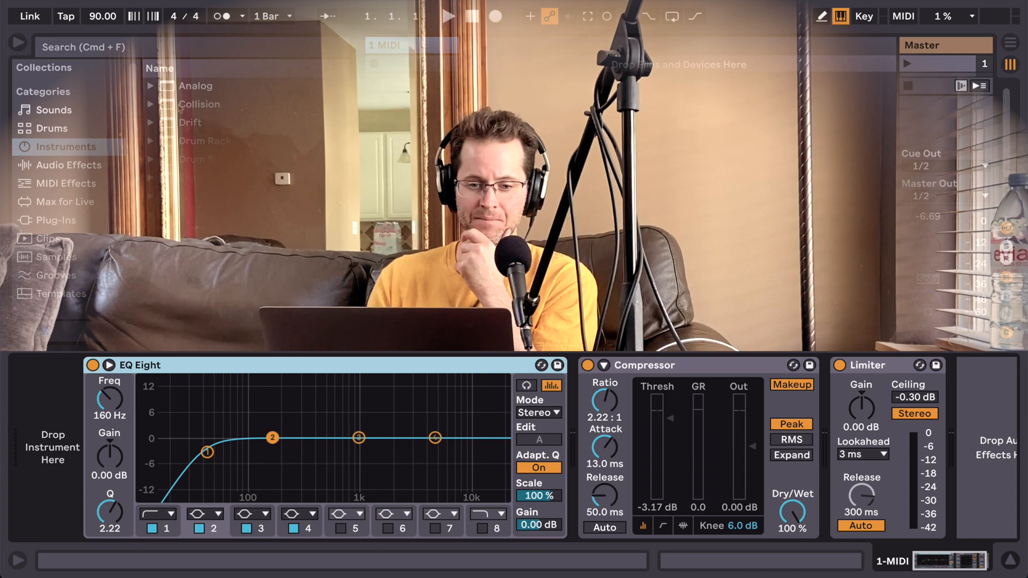
left_click_drag(182, 105, 46, 400)
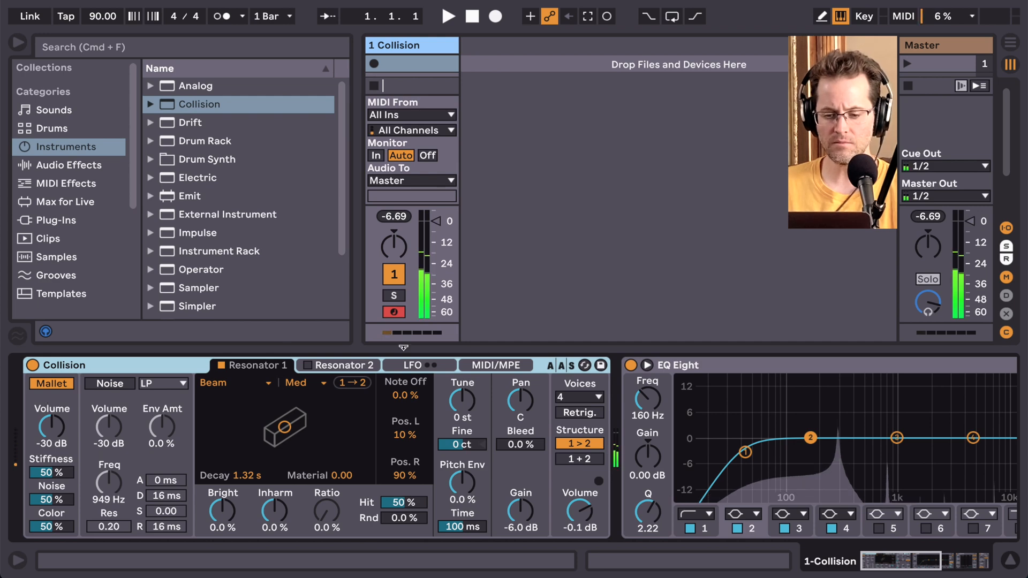
left_click_drag(463, 404, 463, 430)
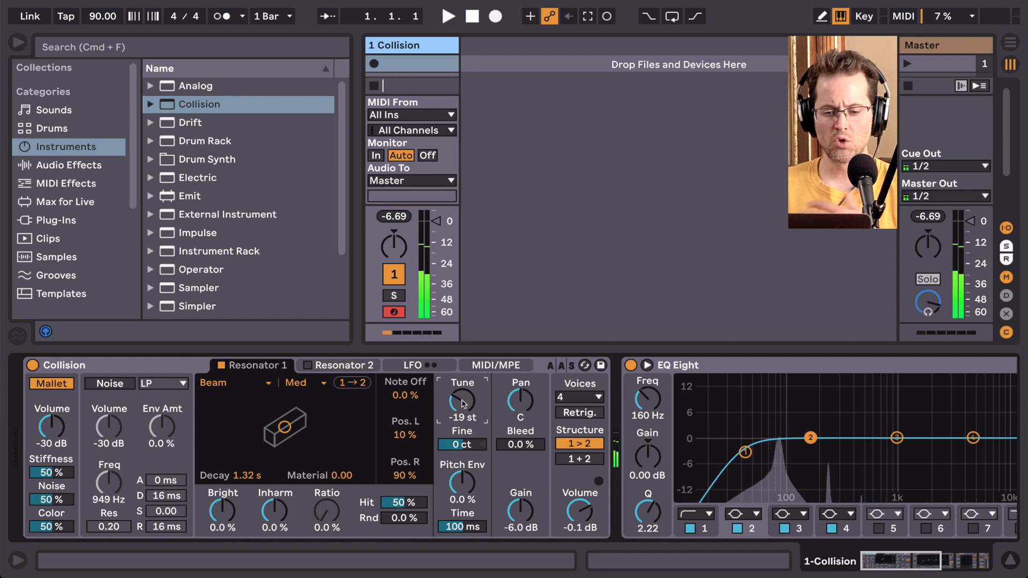
Review the resonator types available for Resonator 1, keeping Beam selected.
left_click(229, 383)
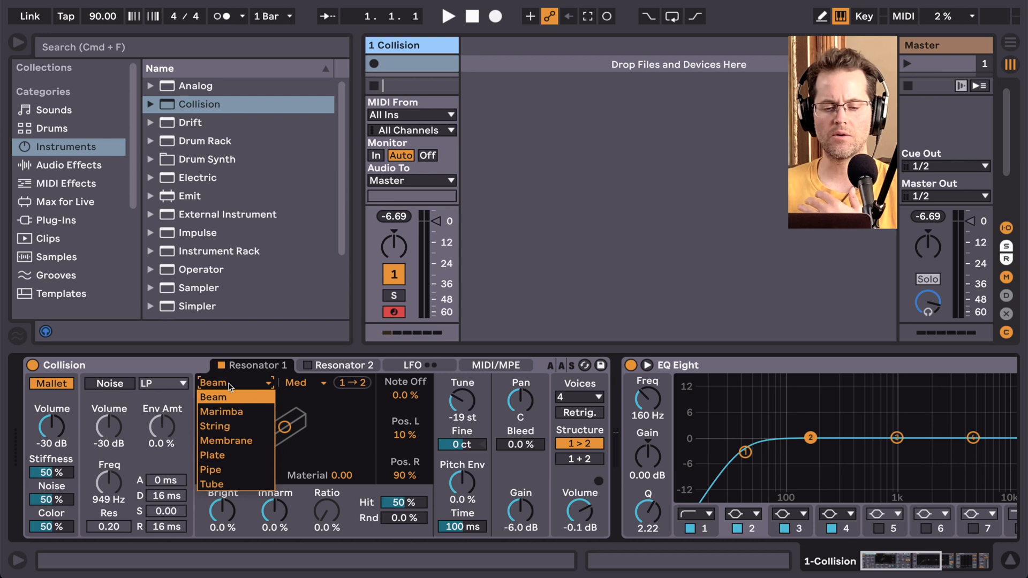
left_click(168, 352)
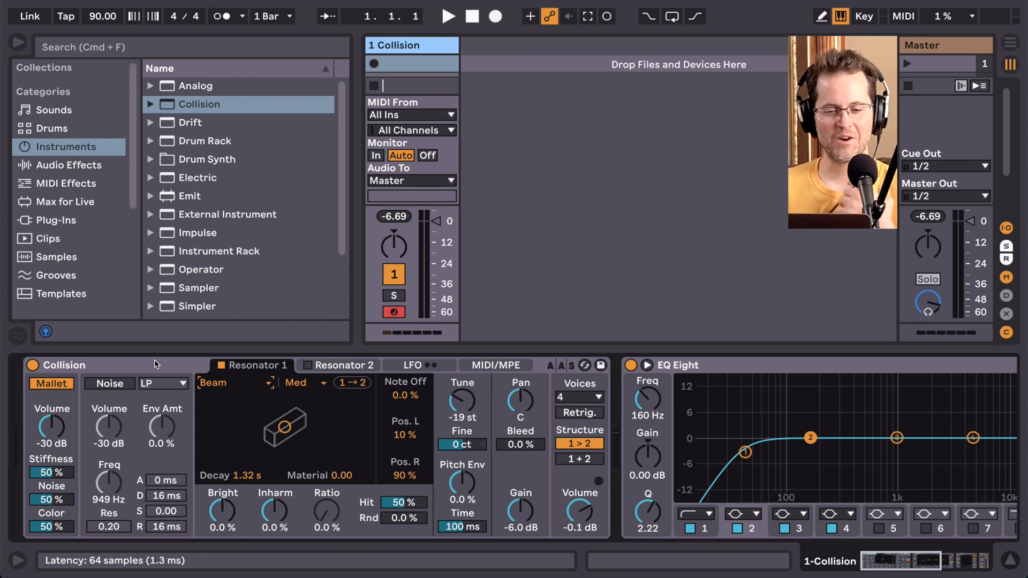
left_click(155, 364)
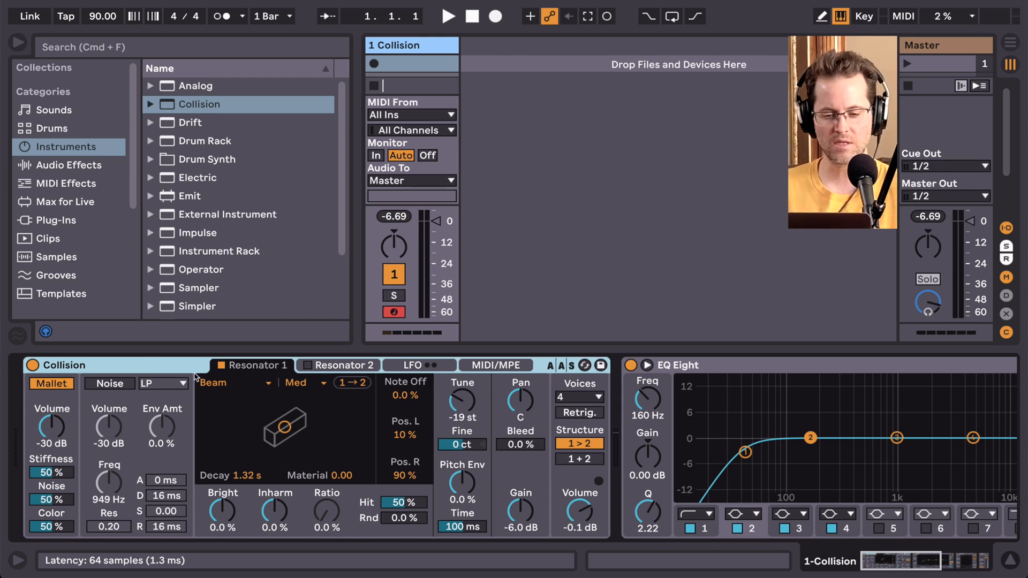
left_click(231, 383)
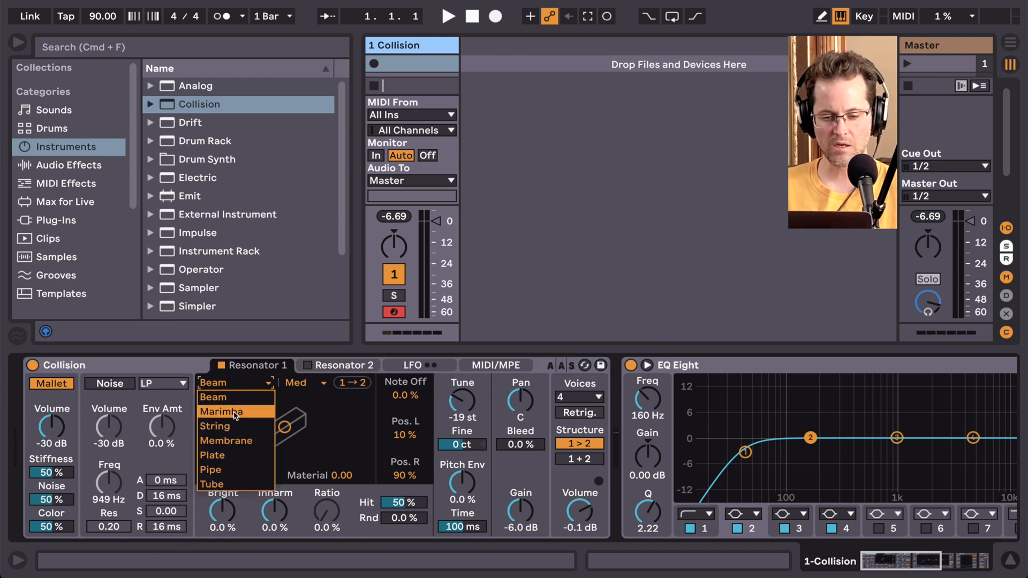
left_click(232, 399)
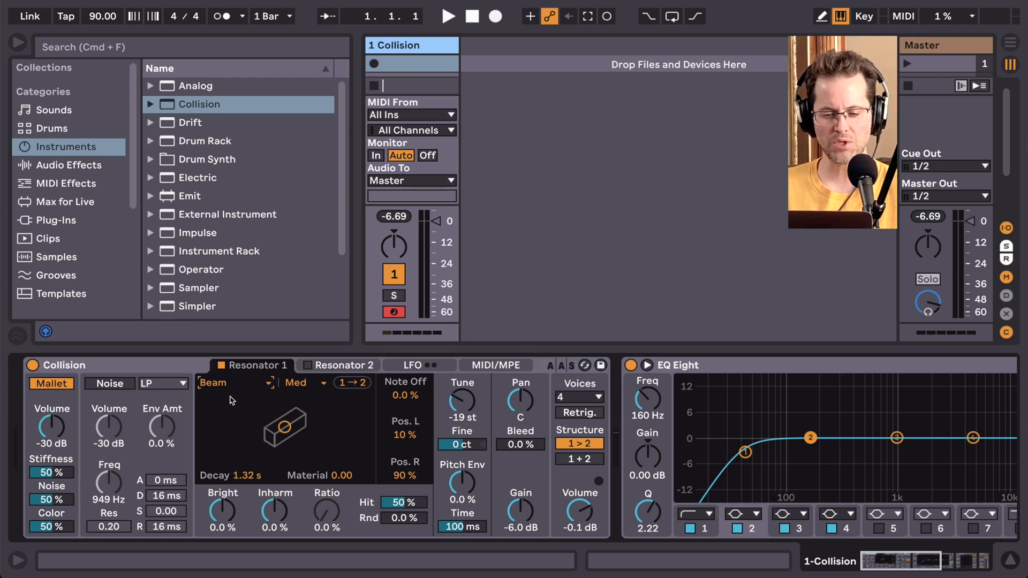
left_click(234, 385)
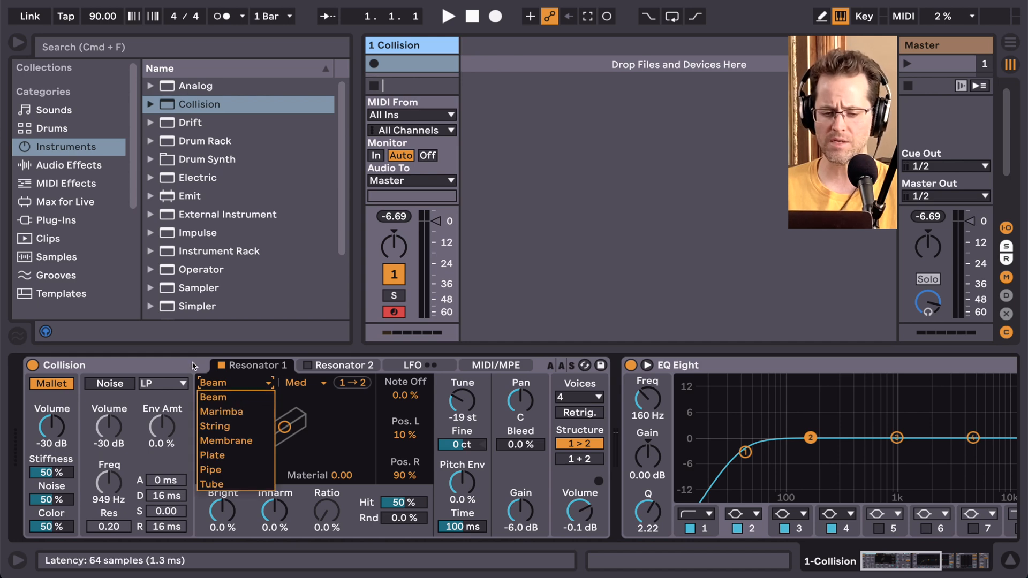
left_click(241, 400)
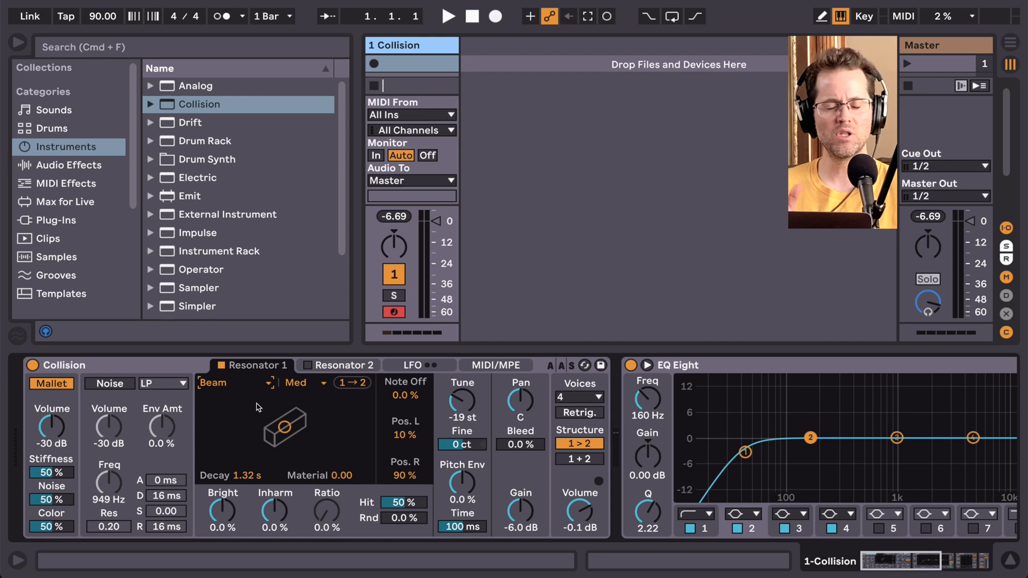
Switch Collision's Noise section on and back off, switch Mallet off and back on, and play a test note.
left_click(126, 385)
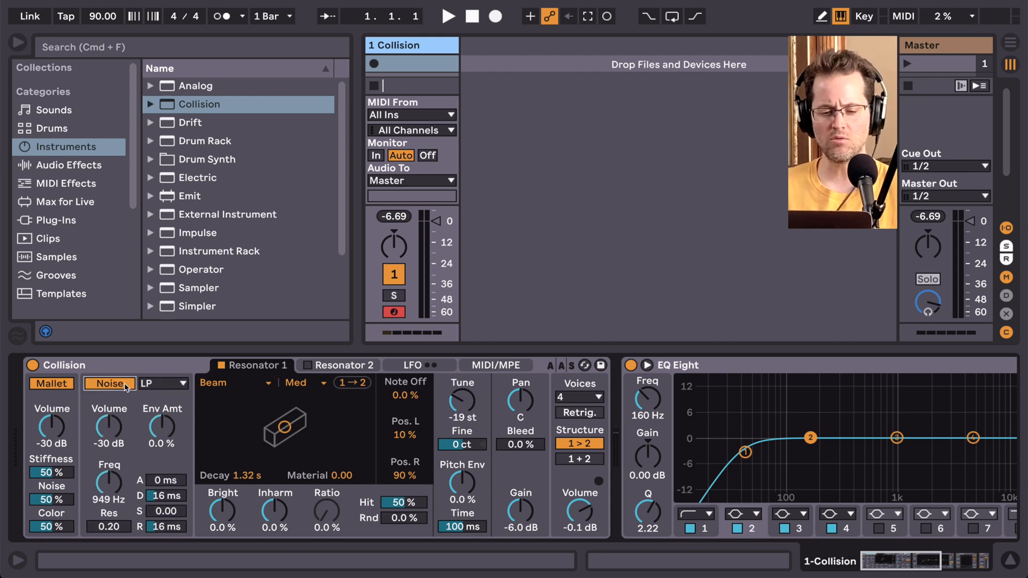
left_click(124, 386)
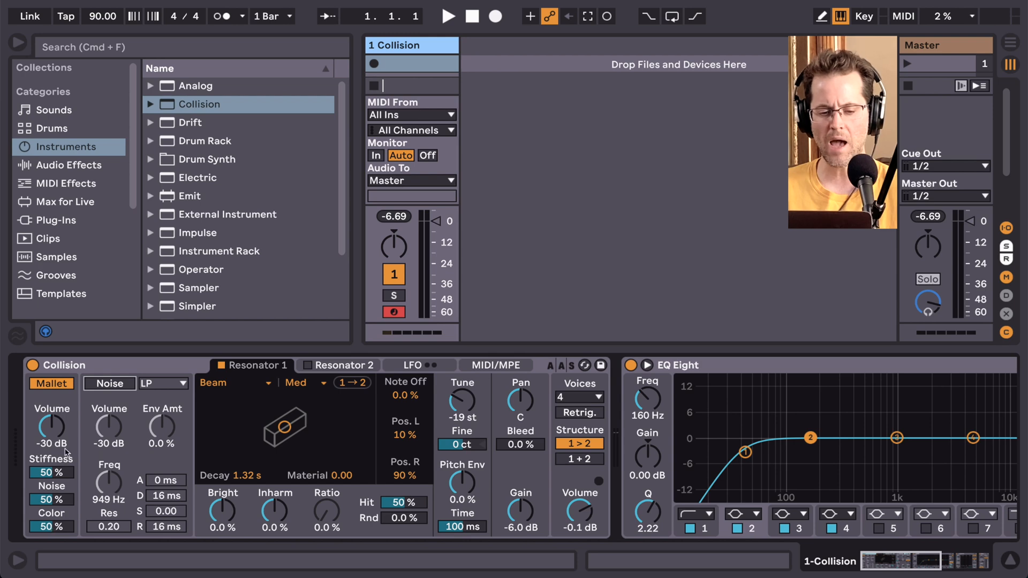
left_click(62, 386)
left_click(62, 385)
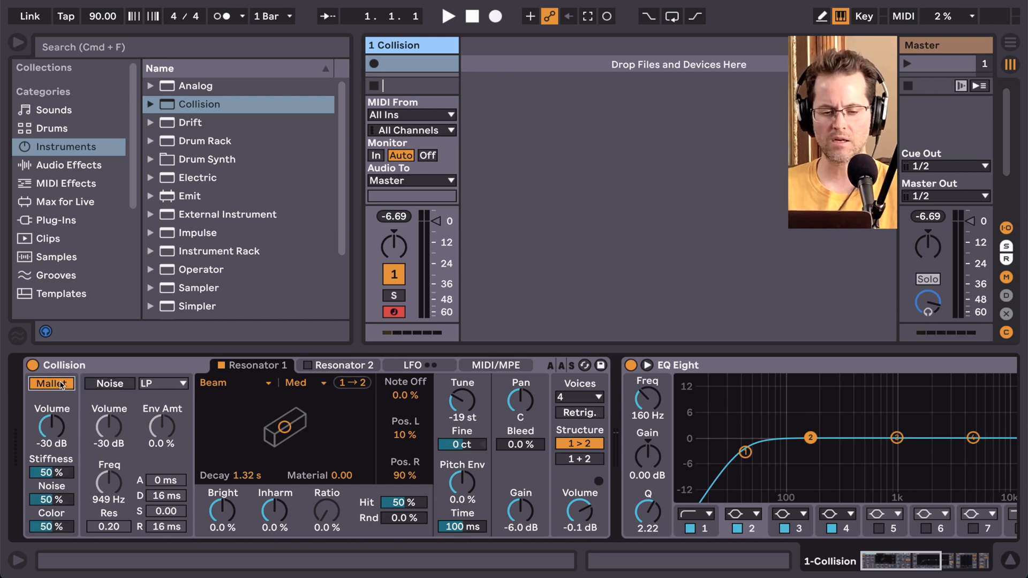
key("a")
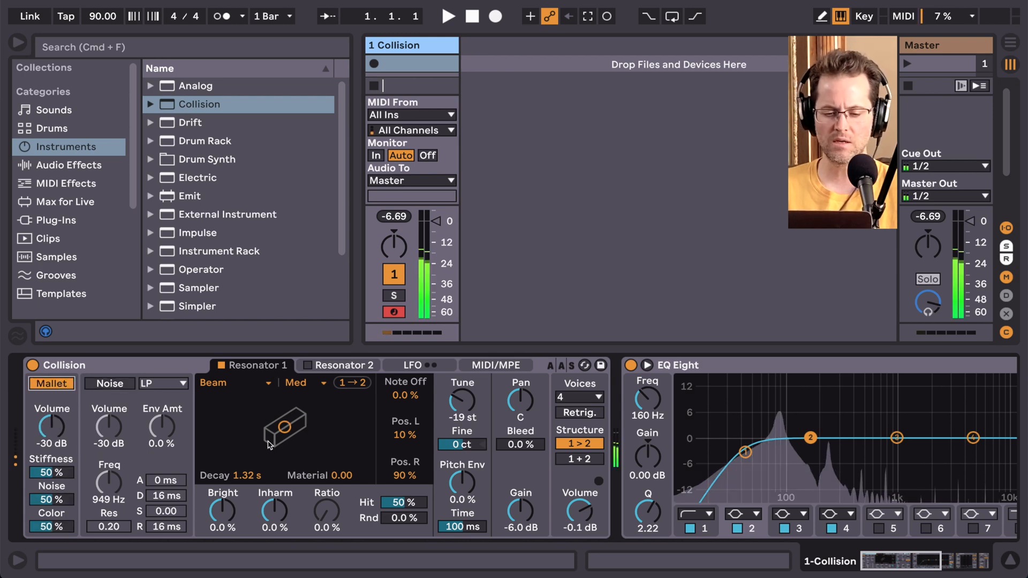
Set Resonator 1's Decay to 13.9 s and its Material to 100.
left_click(248, 476)
mouse_move(248, 476)
left_mouse_down()
mouse_move(247, 516)
mouse_move(248, 464)
left_mouse_up()
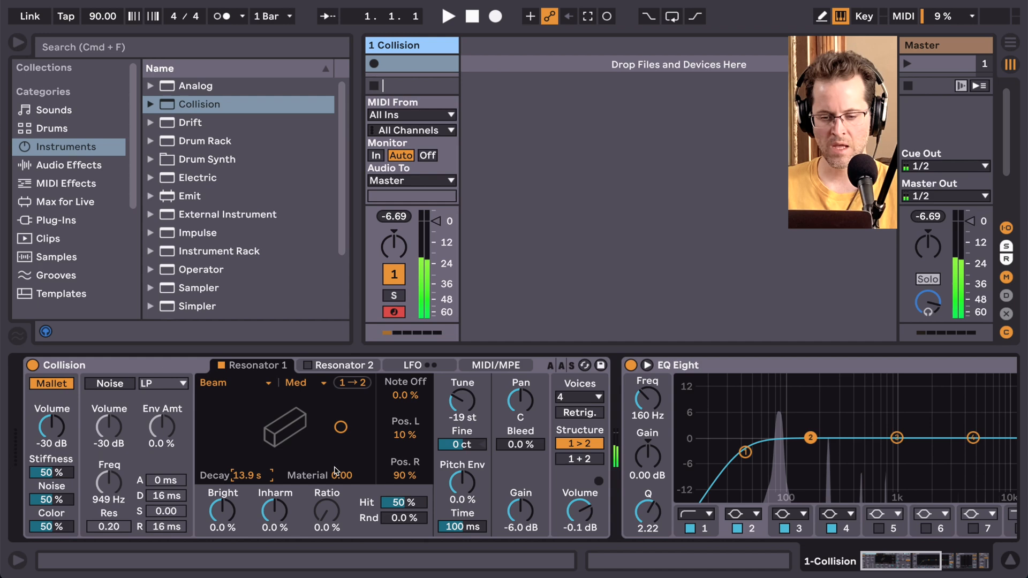
left_click_drag(343, 479, 342, 443)
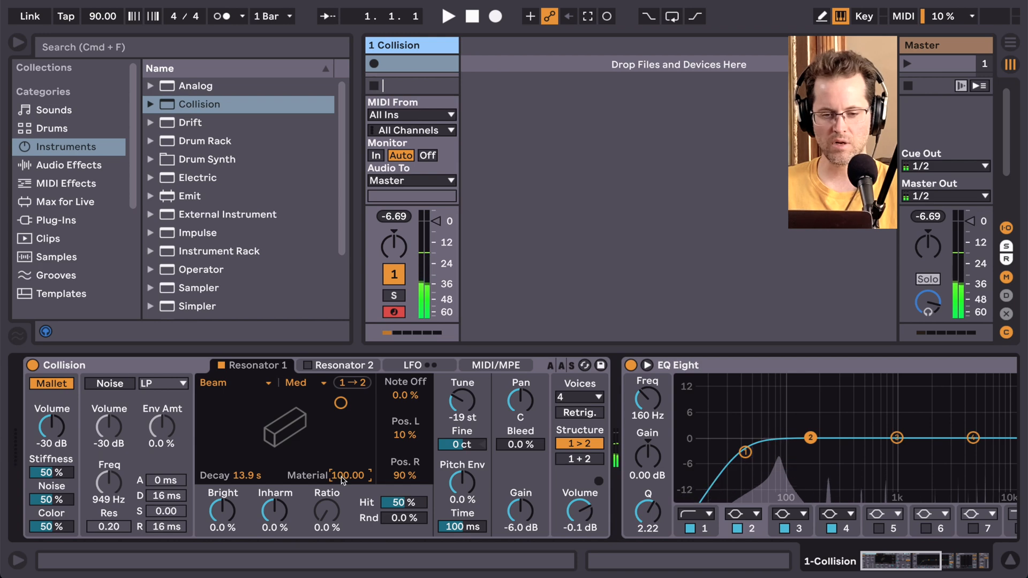
Add the Spectrum audio effect to the end of the track's device chain and return to the Collision device.
left_click(64, 165)
scroll(204, 186, "down", 6)
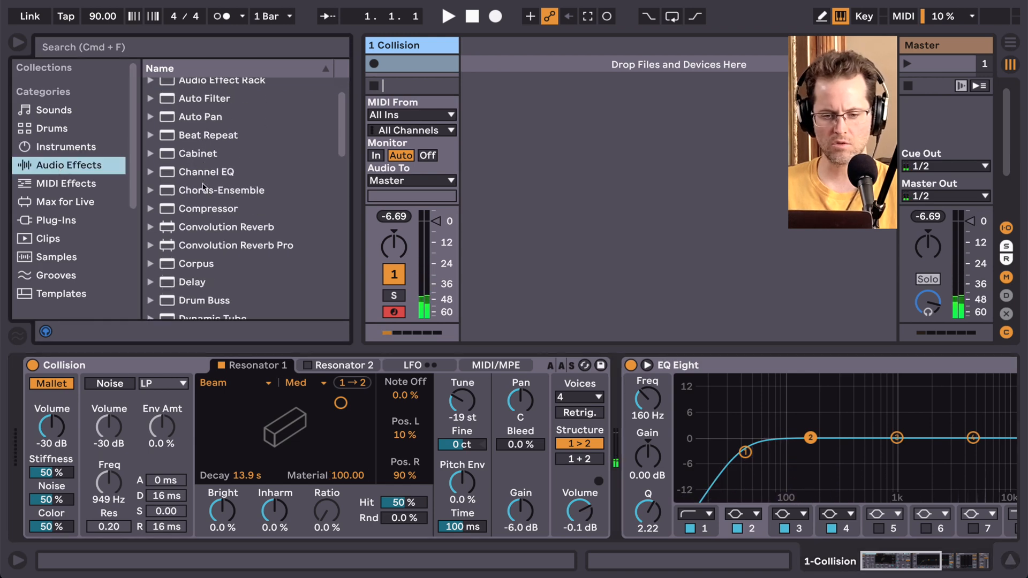
scroll(203, 187, "down", 15)
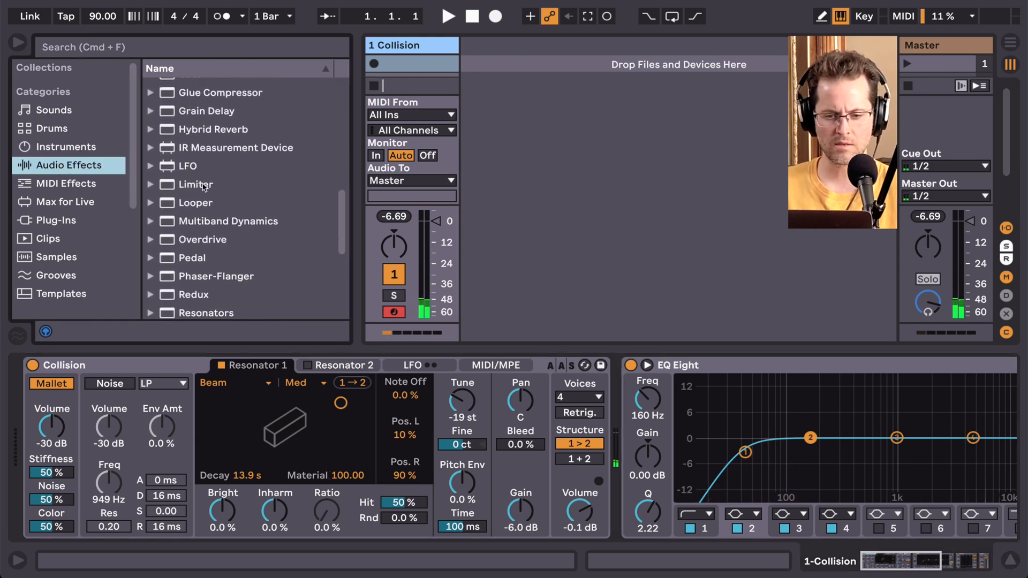
scroll(204, 187, "down", 2)
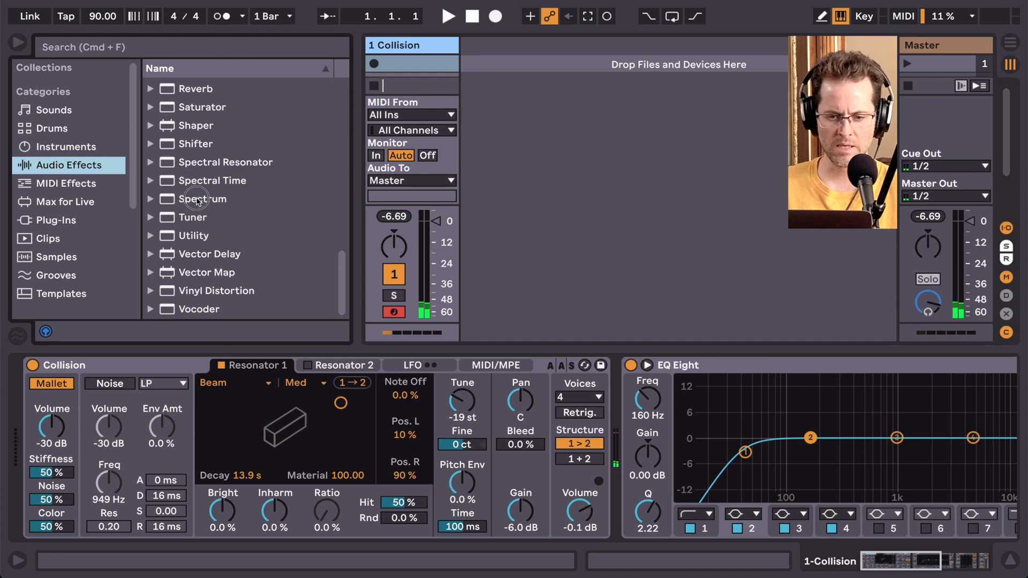
double_click(198, 200)
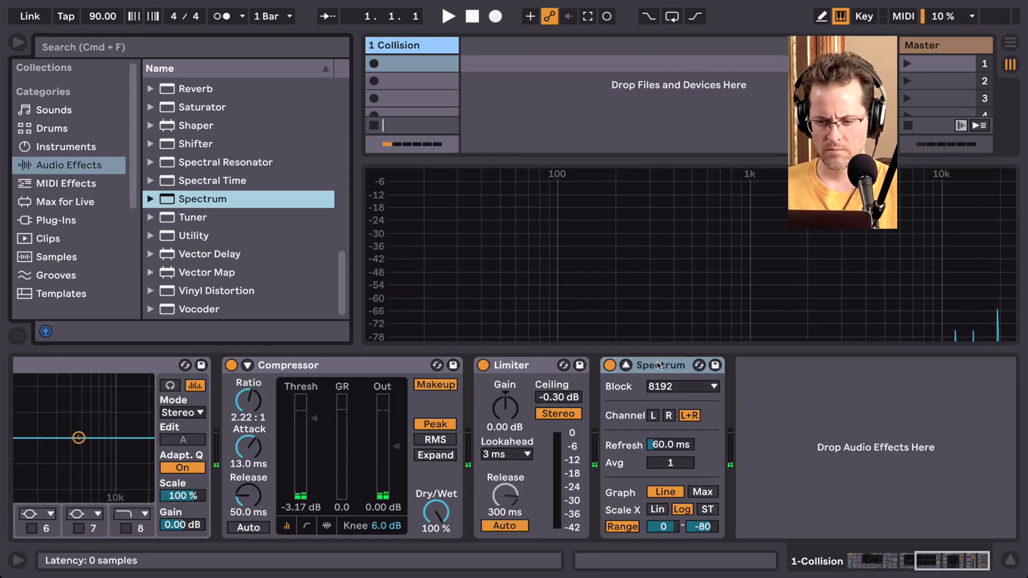
left_click_drag(658, 365, 484, 369)
scroll(485, 369, "left", 10)
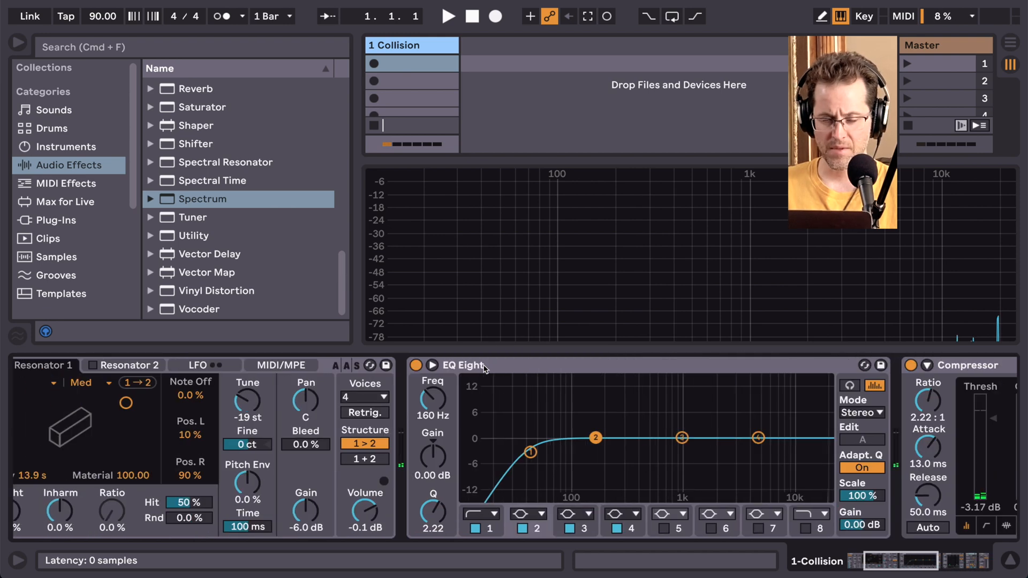
scroll(485, 368, "left", 5)
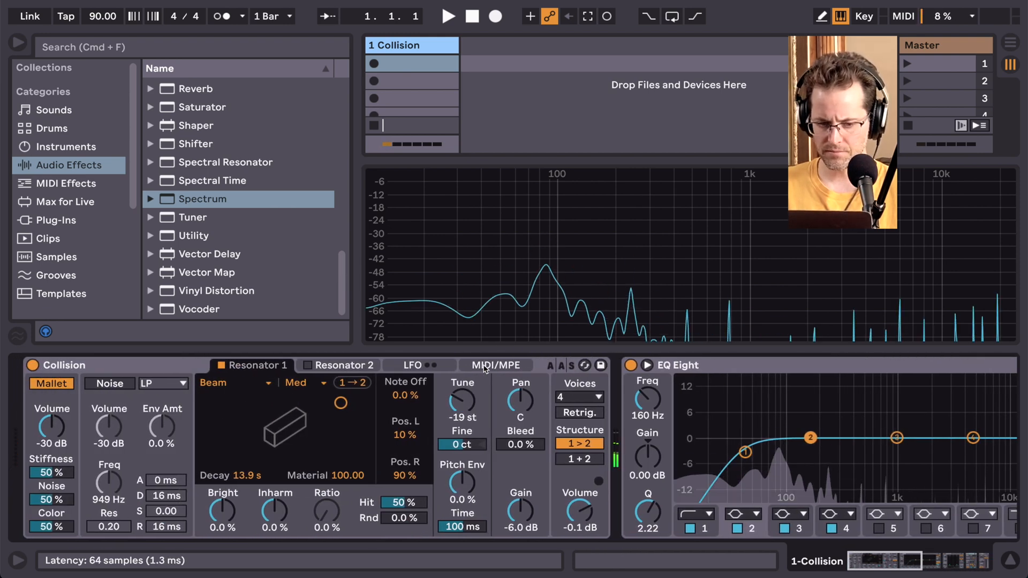
Adjust Resonator 1 on its decay/material handle to a Decay of 14.5 s and a Material of -52.94.
left_click_drag(340, 403, 342, 440)
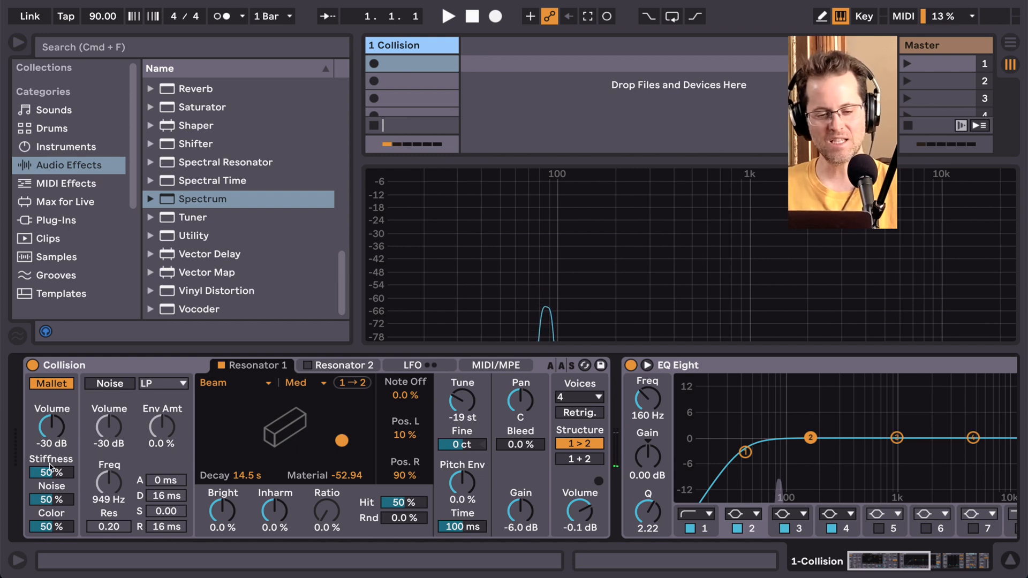
Try mallet Stiffness values of 10% and 53% while playing test notes, and return it to 50%.
left_click_drag(48, 473, 48, 503)
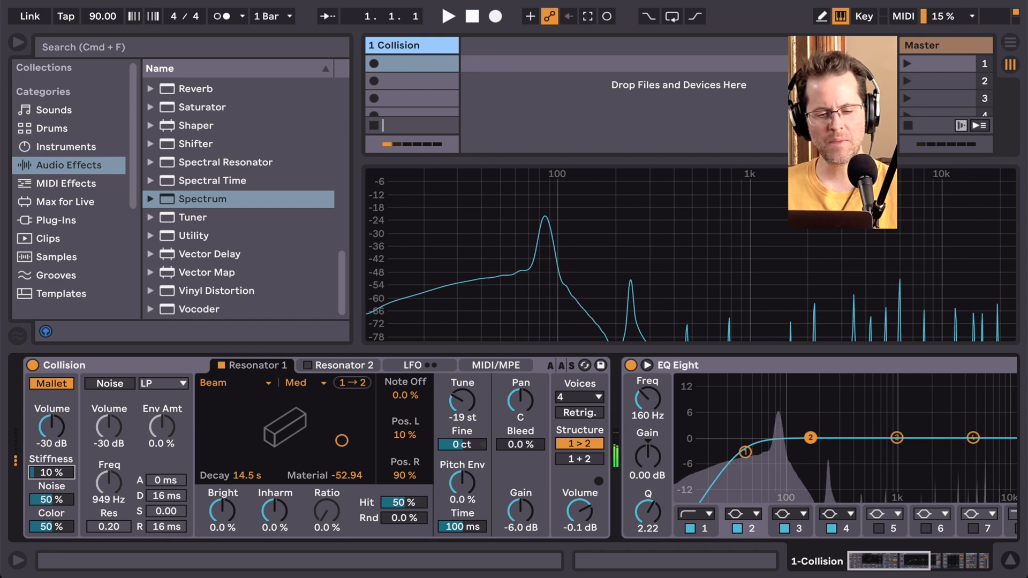
left_click_drag(51, 473, 51, 443)
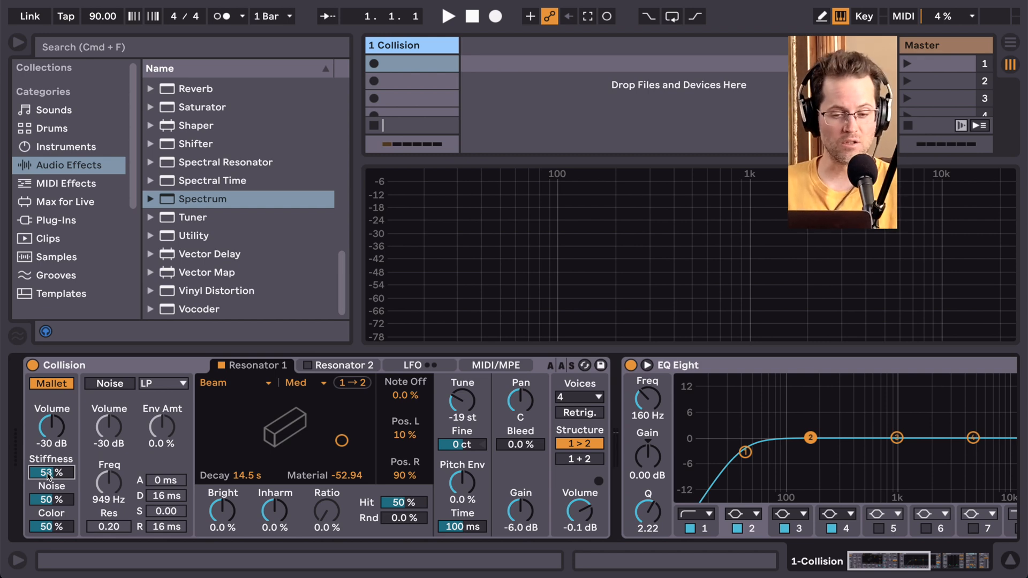
key("s")
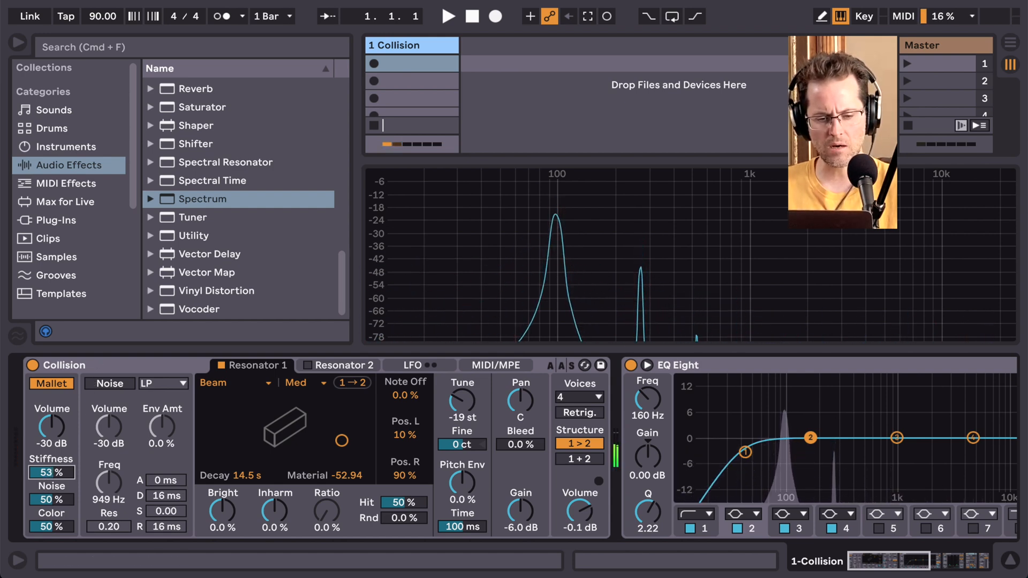
key("s")
mouse_move(51, 472)
left_mouse_down()
mouse_move(52, 431)
mouse_move(52, 469)
left_mouse_up()
key("s")
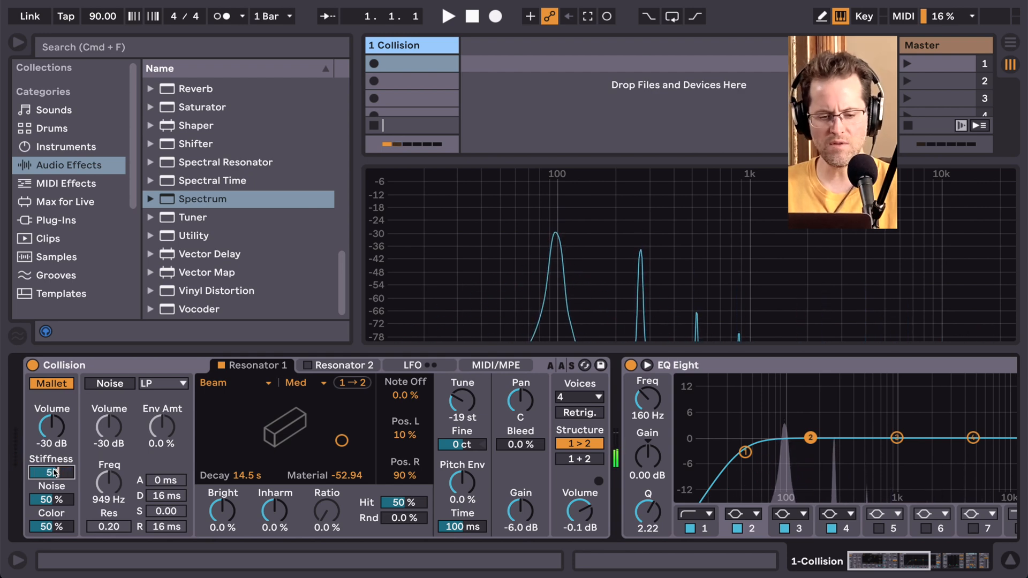
key("Return")
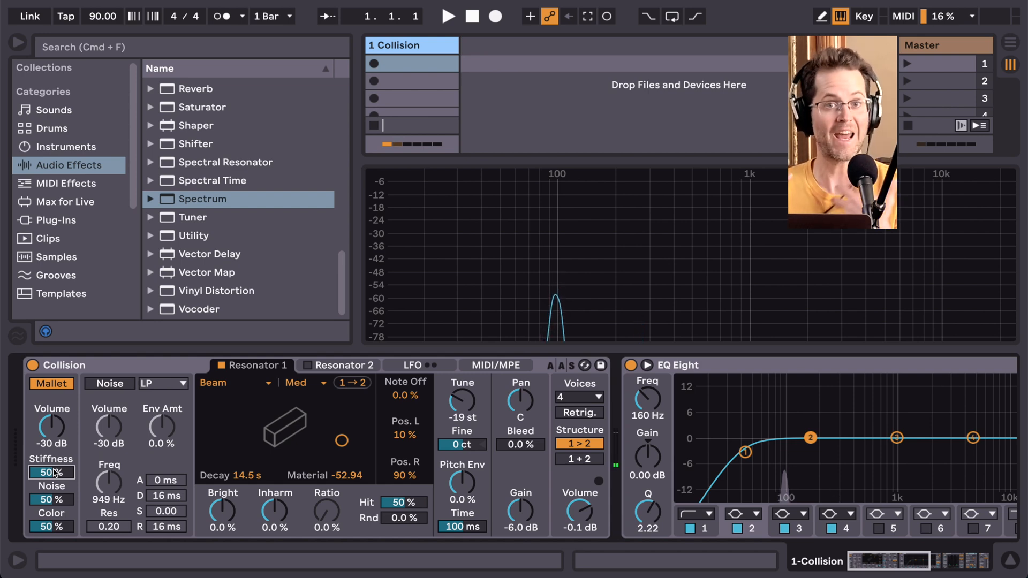
Try a higher mallet Noise amount and reset the value.
left_click_drag(50, 499, 49, 463)
double_click(49, 499)
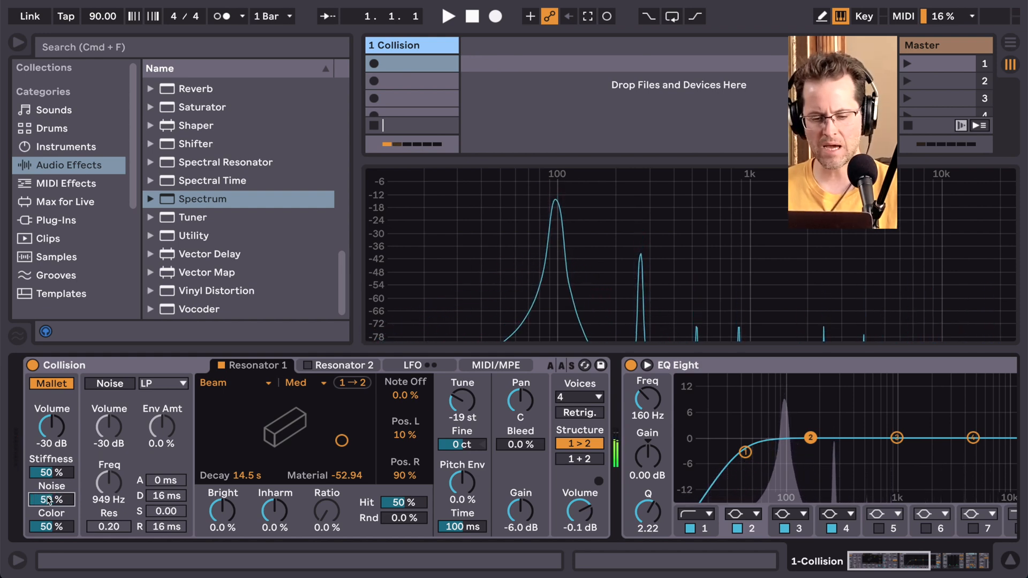
Try a different mallet Color amount and reset it to 50%.
left_click(50, 526)
left_click_drag(49, 526, 49, 473)
double_click(47, 527)
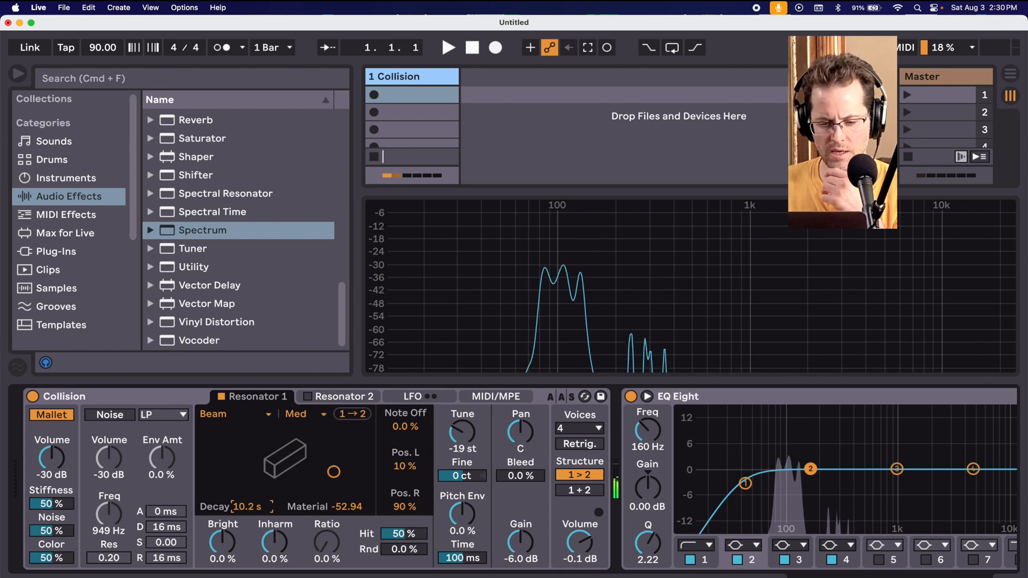
Set Resonator 1's Decay to 9.74 s.
left_click_drag(247, 506, 247, 509)
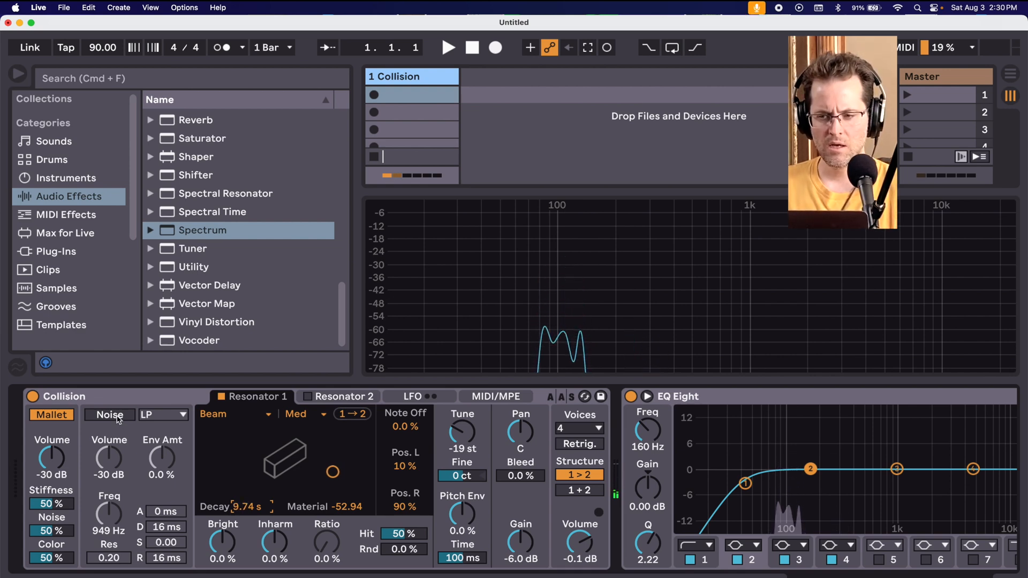
left_click(757, 8)
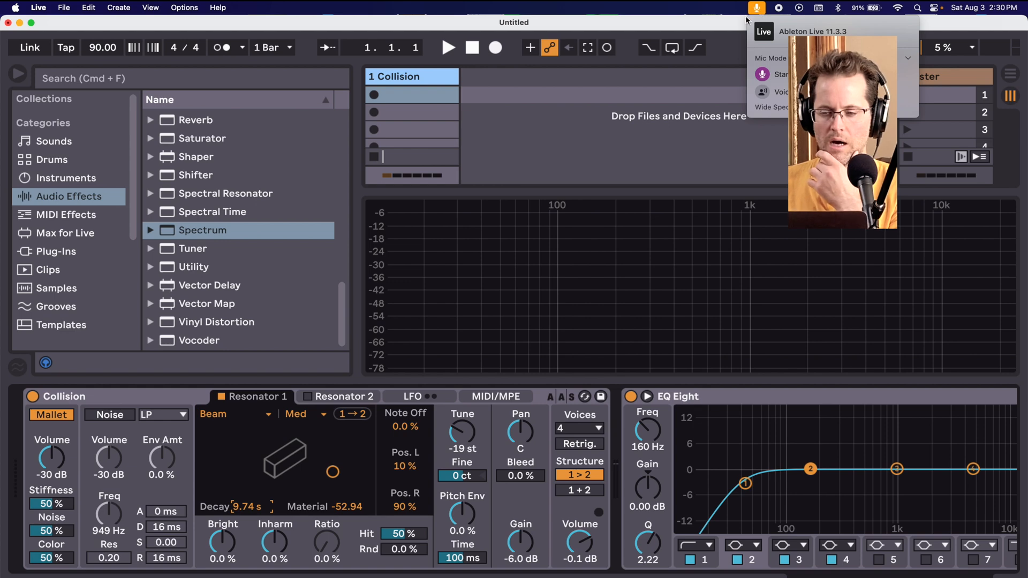
left_click(719, 26)
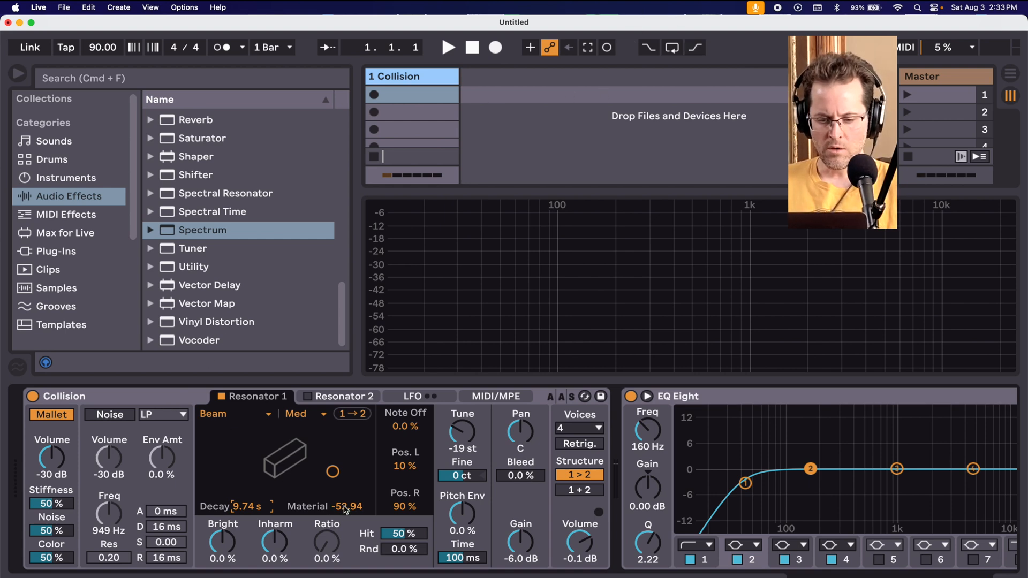
Enable the Noise exciter with Volume -9.5 dB, Freq 3.1 kHz and Env Amt 22%, and compare the sound with it off and on.
left_click(121, 418)
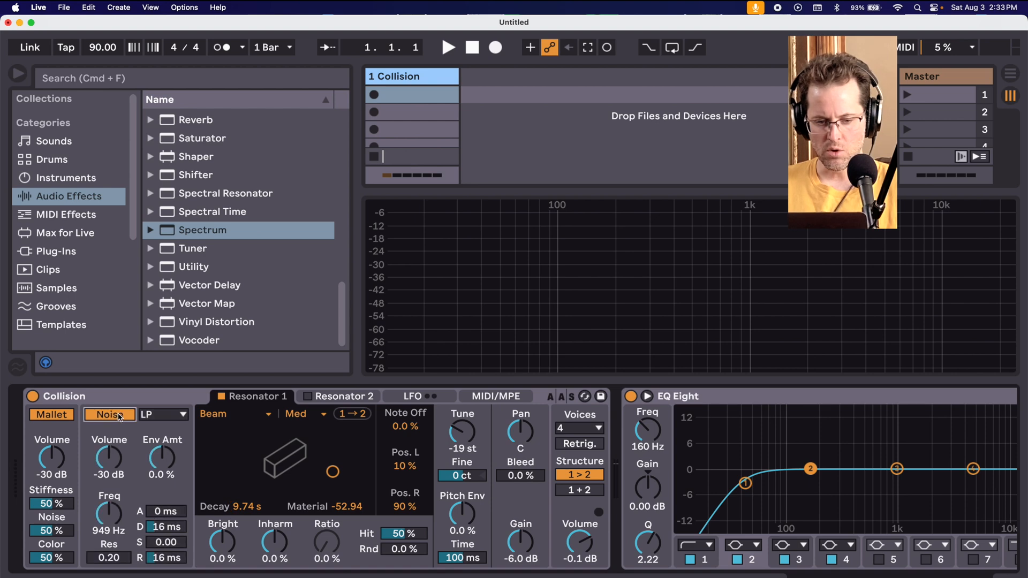
left_click_drag(112, 456, 113, 428)
left_click_drag(108, 513, 109, 509)
mouse_move(162, 458)
left_mouse_down()
mouse_move(162, 428)
mouse_move(162, 484)
mouse_move(162, 448)
left_mouse_up()
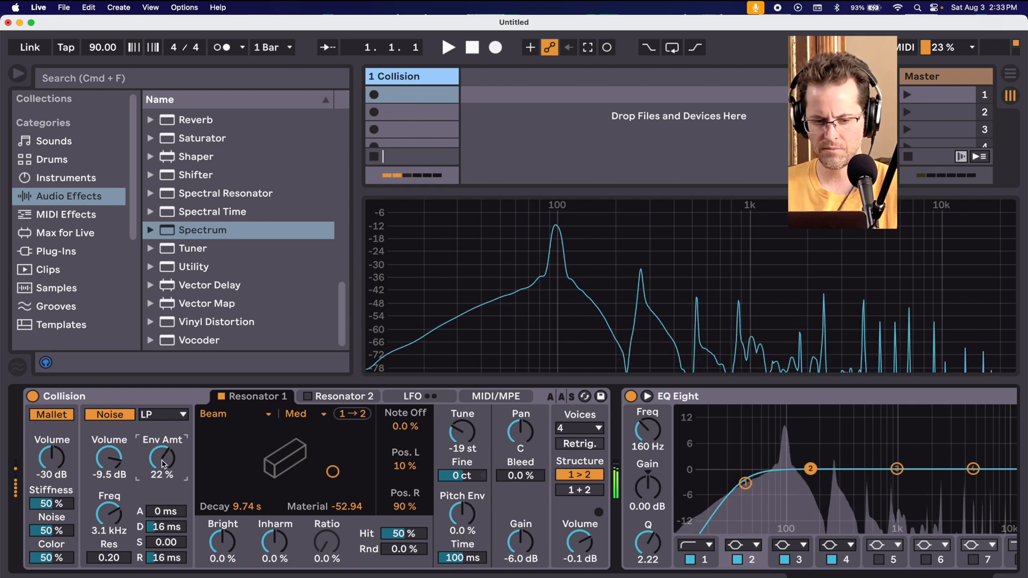
left_click(106, 415)
left_click(106, 415)
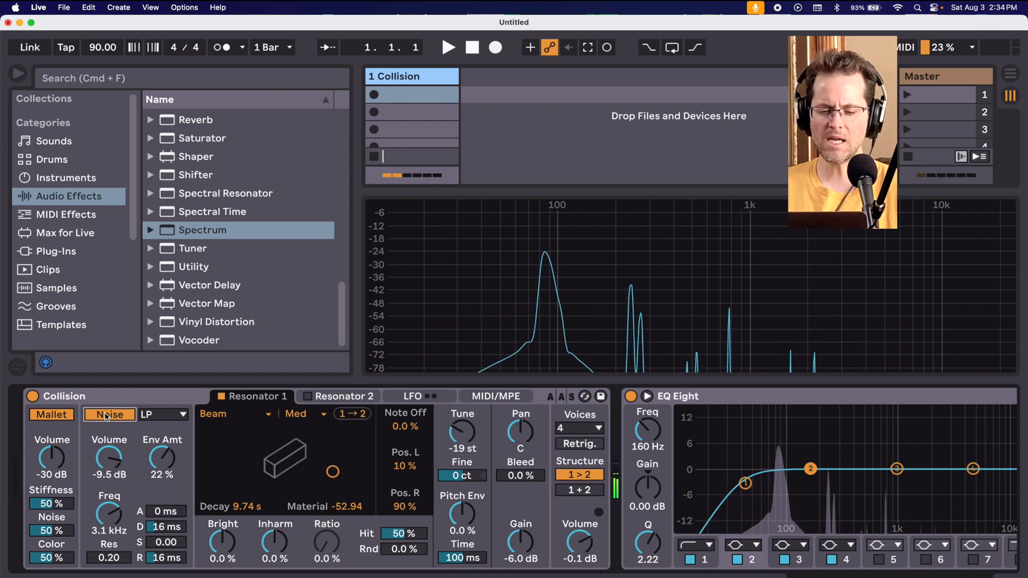
Set the Noise exciter's Res to 0.47, Freq to 1.9 kHz, envelope release to 715 ms and Volume to -22 dB.
left_click_drag(108, 558, 108, 523)
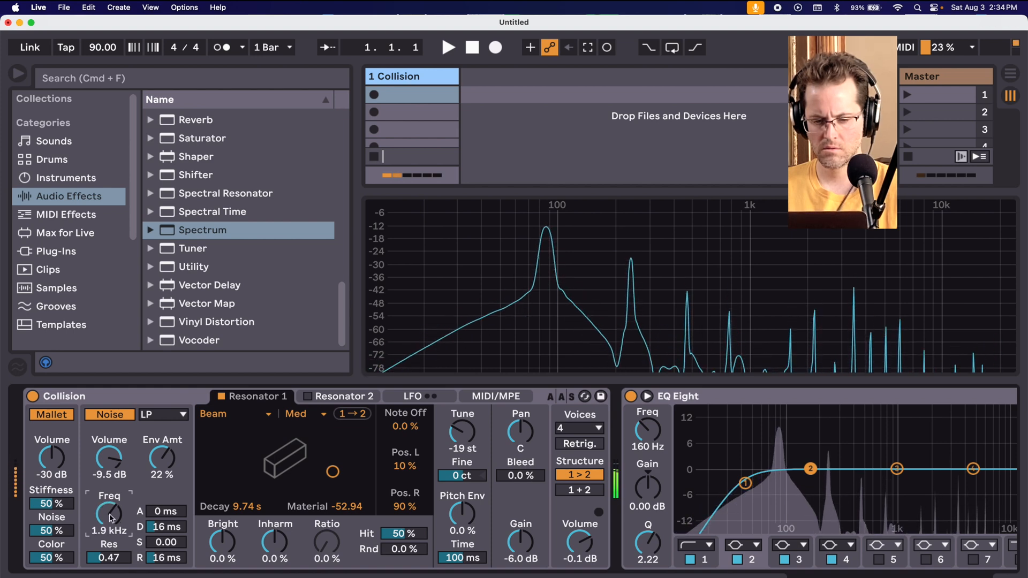
mouse_move(165, 560)
left_mouse_down()
mouse_move(173, 533)
mouse_move(166, 573)
left_mouse_up()
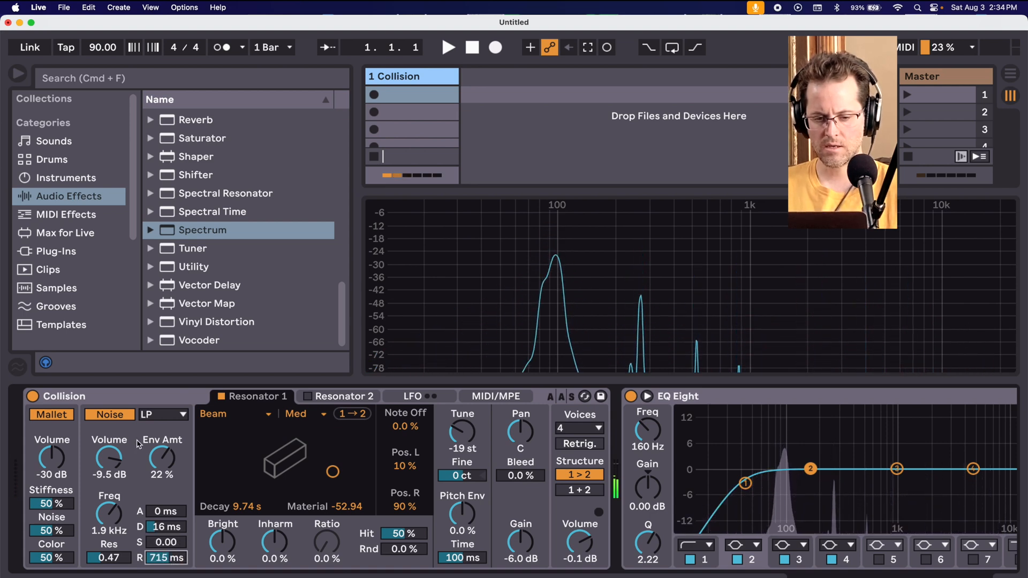
left_click(125, 416)
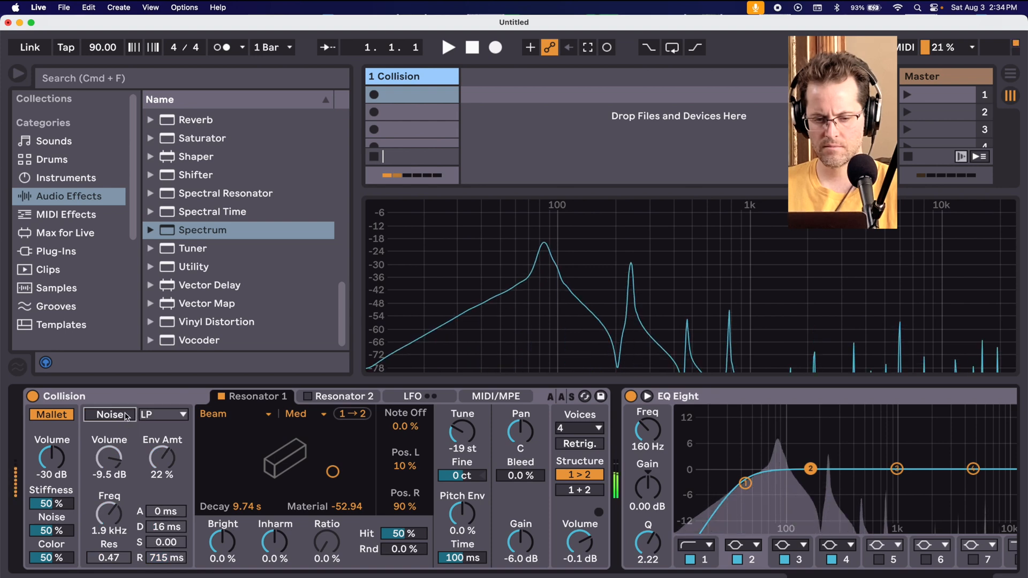
left_click(125, 416)
left_click_drag(115, 432, 116, 456)
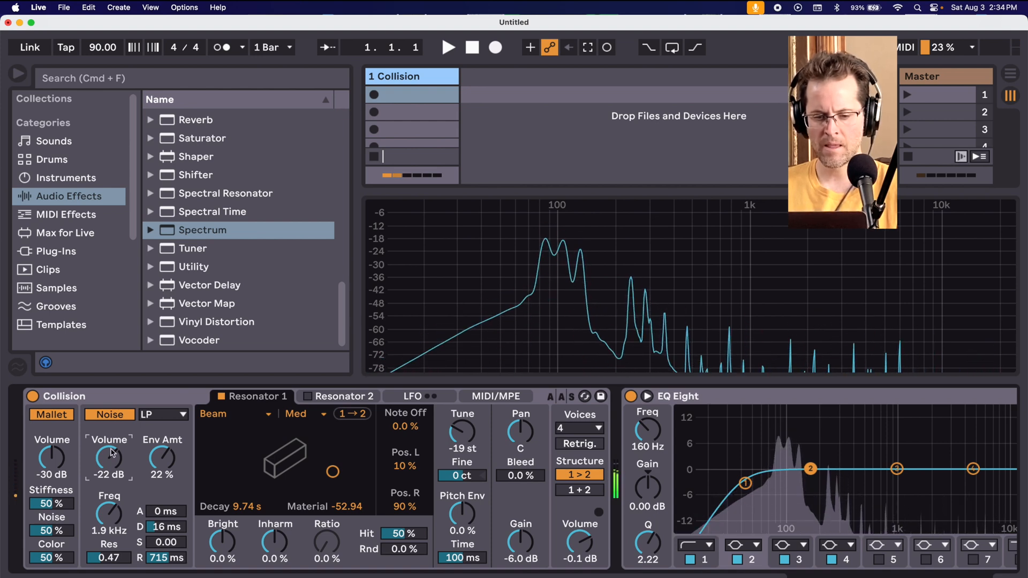
Try the Marimba type for Resonator 1, return it to Beam, and review the available resonator types.
left_click(230, 413)
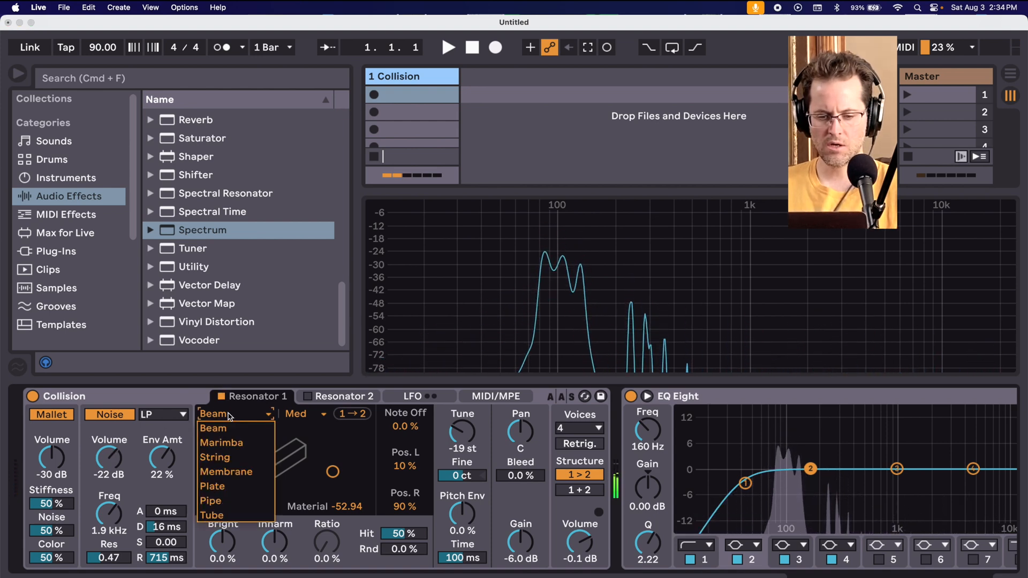
left_click(229, 442)
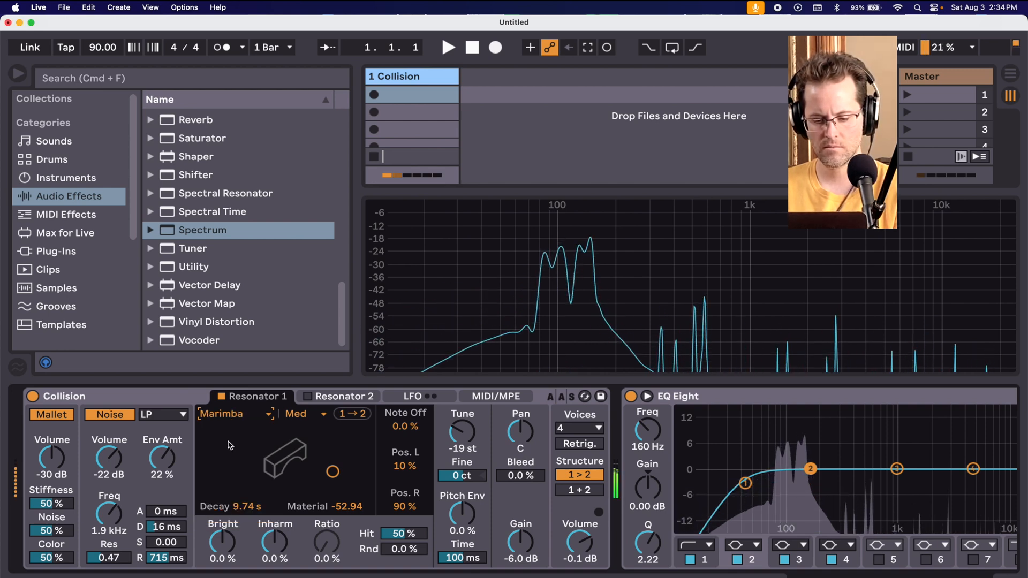
key("Up")
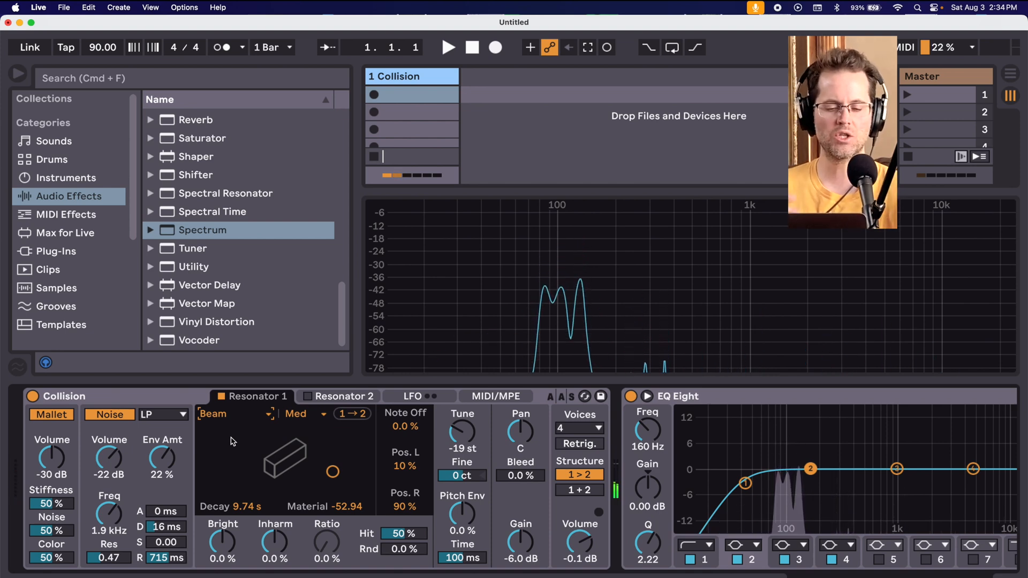
left_click(220, 415)
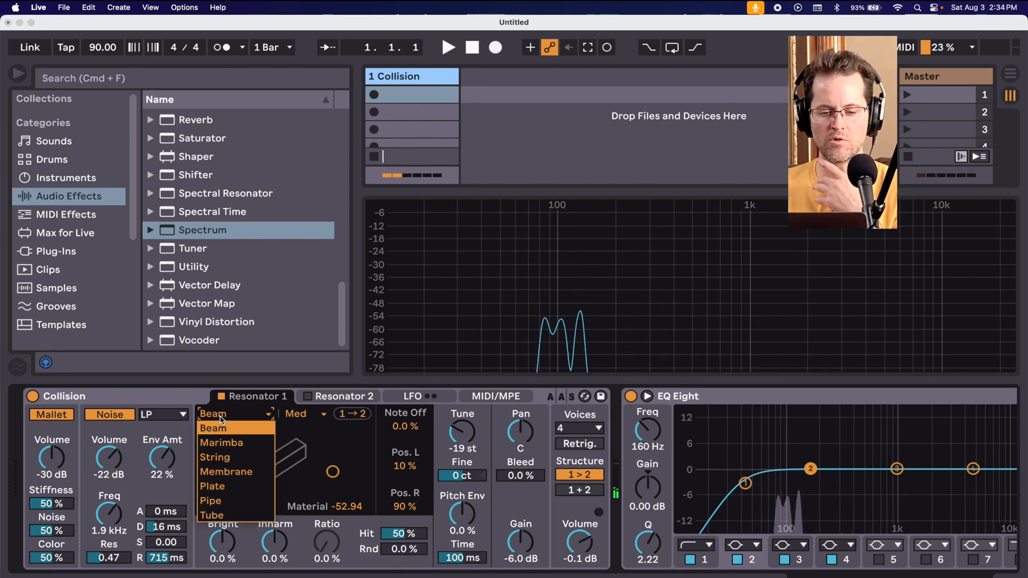
left_click(315, 446)
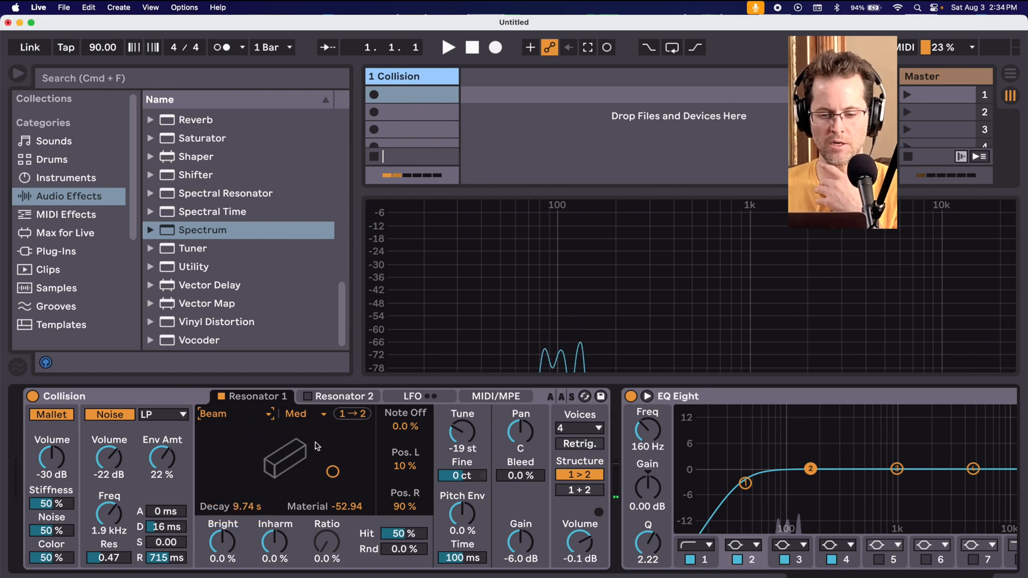
left_click(244, 421)
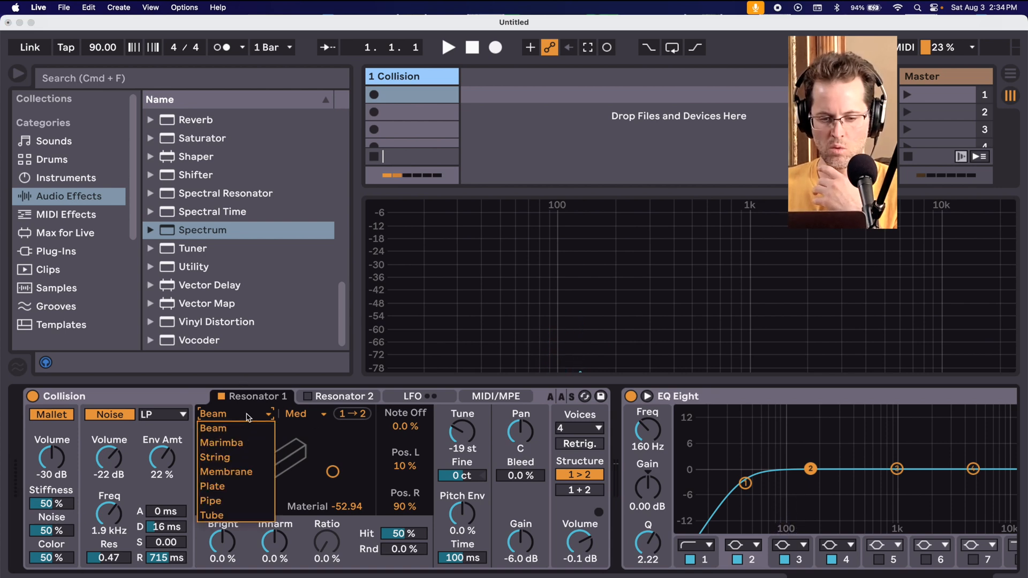
left_click(322, 439)
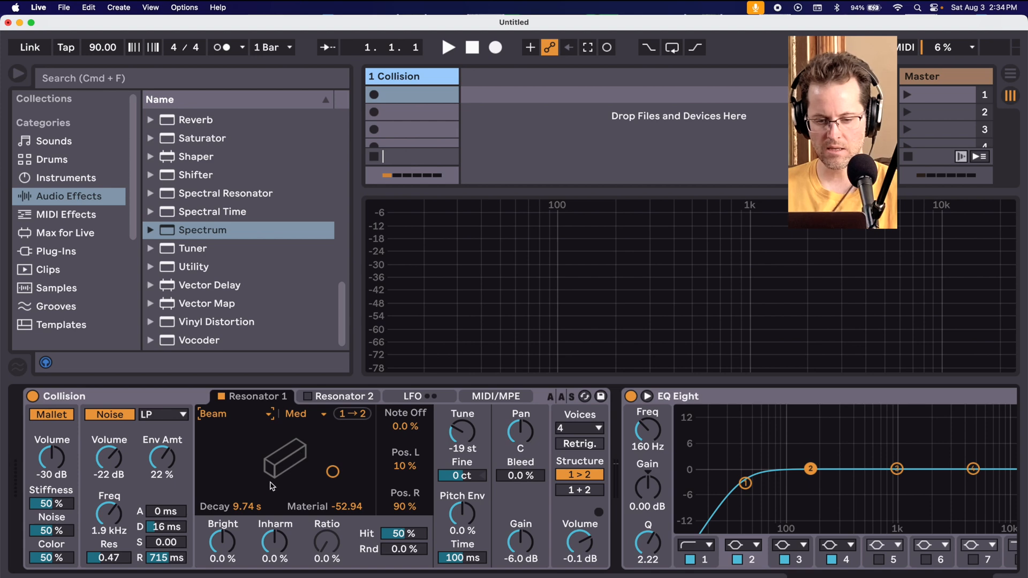
Try Resonator 1's Inharm and Bright settings and return both to 0.0%.
mouse_move(275, 542)
left_mouse_down()
mouse_move(274, 567)
mouse_move(275, 526)
mouse_move(274, 556)
mouse_move(275, 542)
left_mouse_up()
double_click(276, 542)
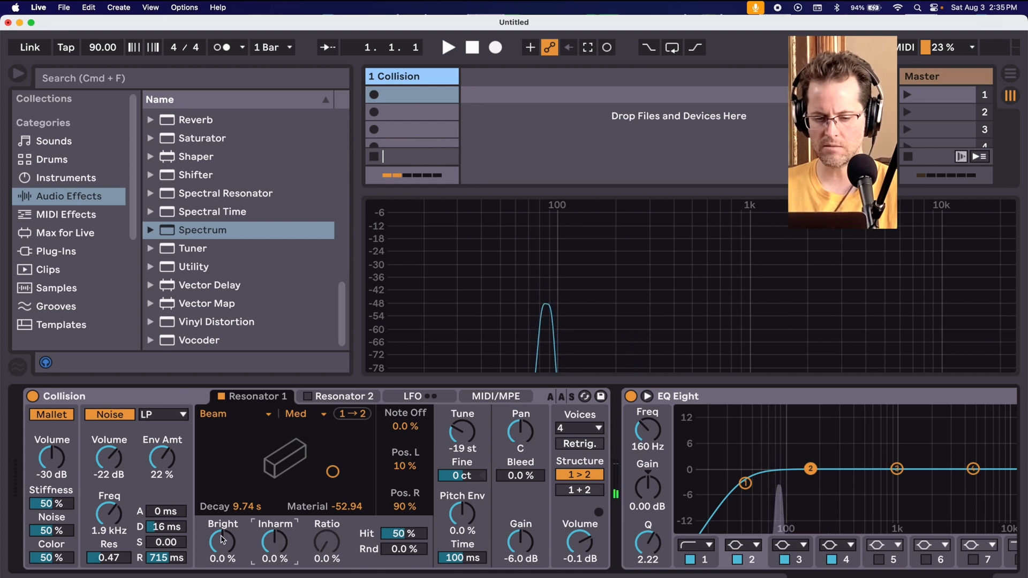
mouse_move(222, 541)
left_mouse_down()
mouse_move(222, 570)
mouse_move(222, 514)
mouse_move(222, 538)
left_mouse_up()
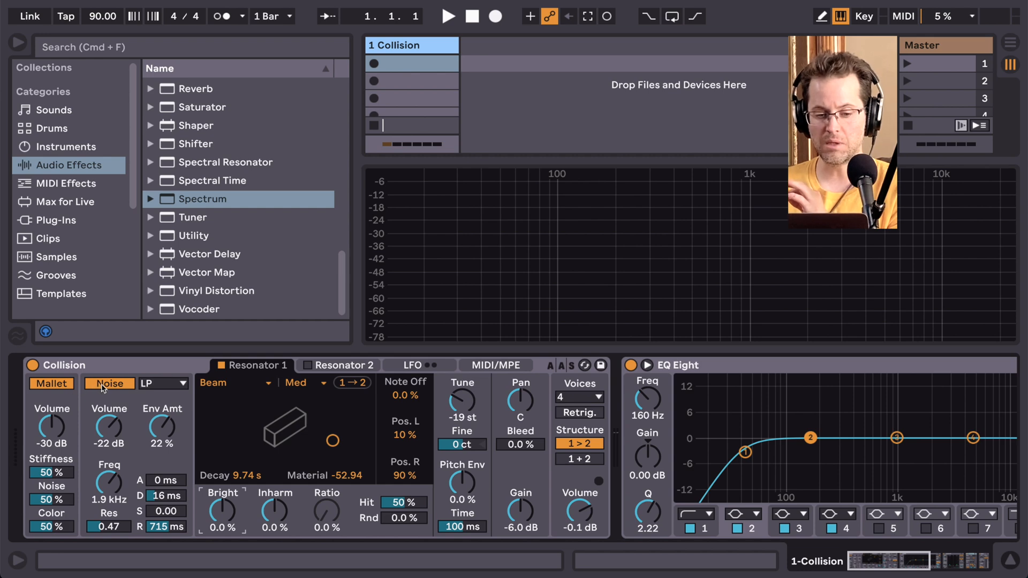
Isolate the Noise exciter by switching the Mallet off and leaving only Noise enabled.
left_click(103, 385)
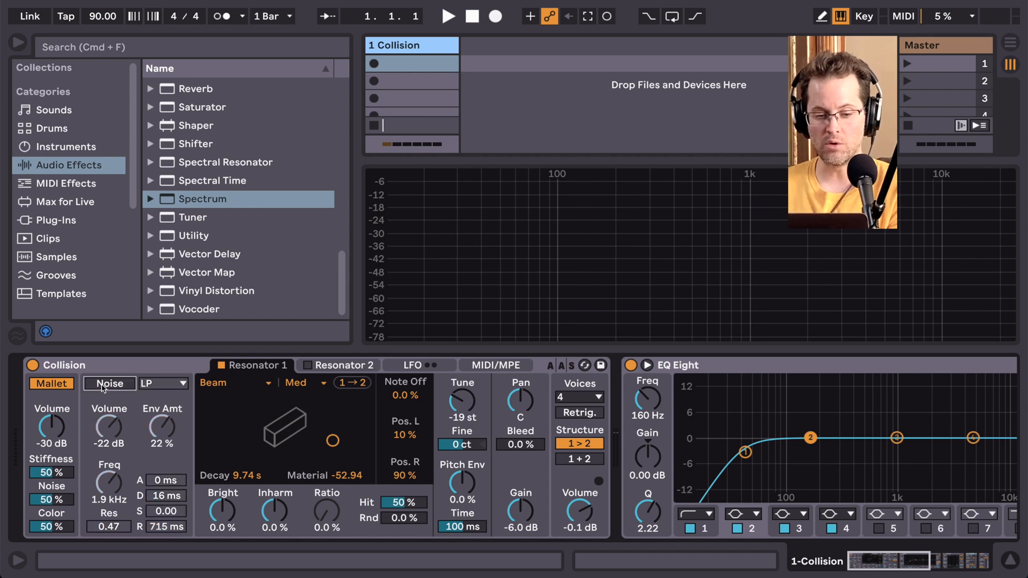
left_click(59, 385)
left_click(59, 385)
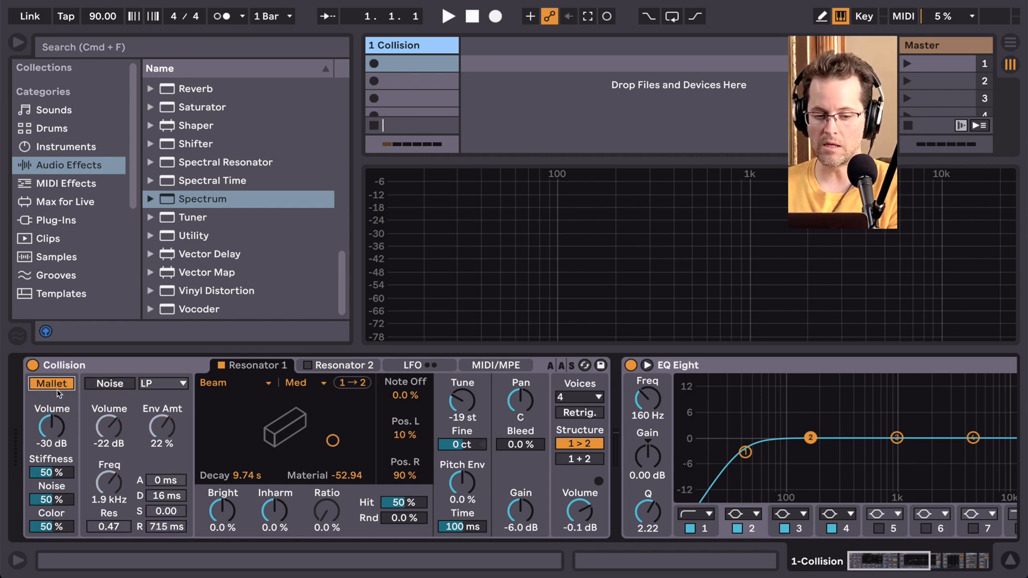
left_click(61, 386)
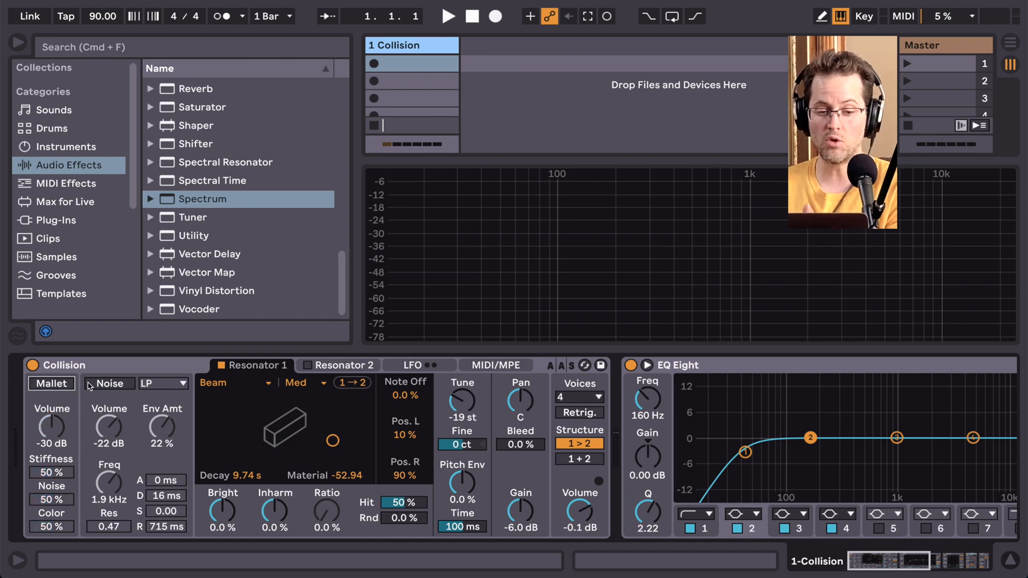
left_click(114, 386)
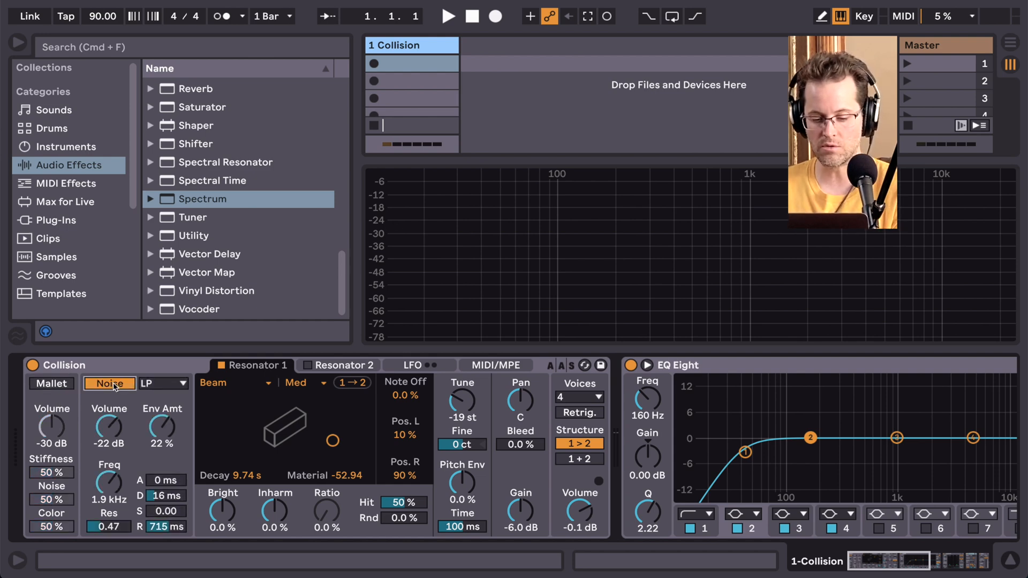
Play a run of test notes up and down to hear the Noise exciter alone.
key("s")
key("d")
key("f")
key("g")
key("h")
key("j")
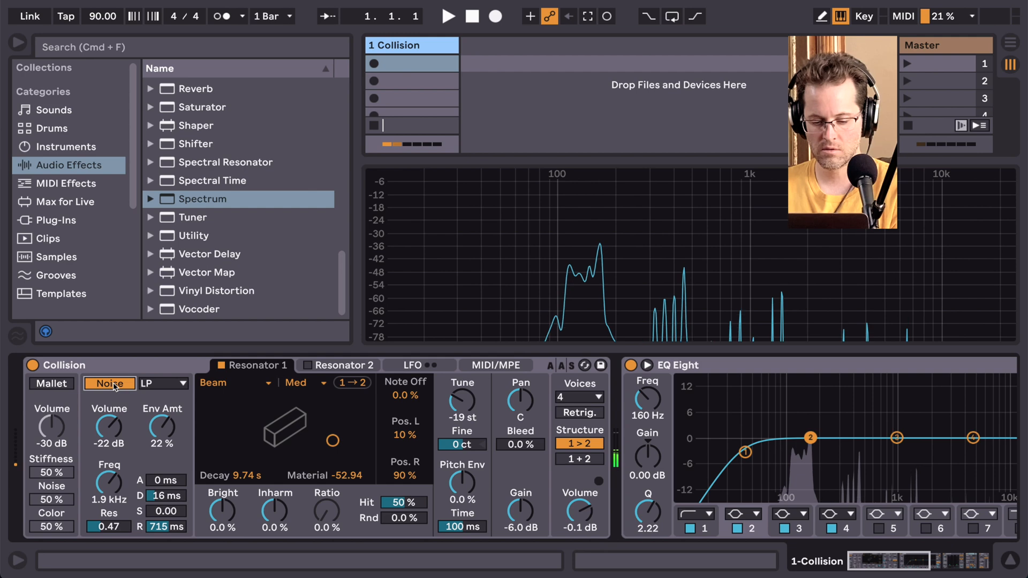
key("h")
key("g")
key("f")
key("d")
key("s")
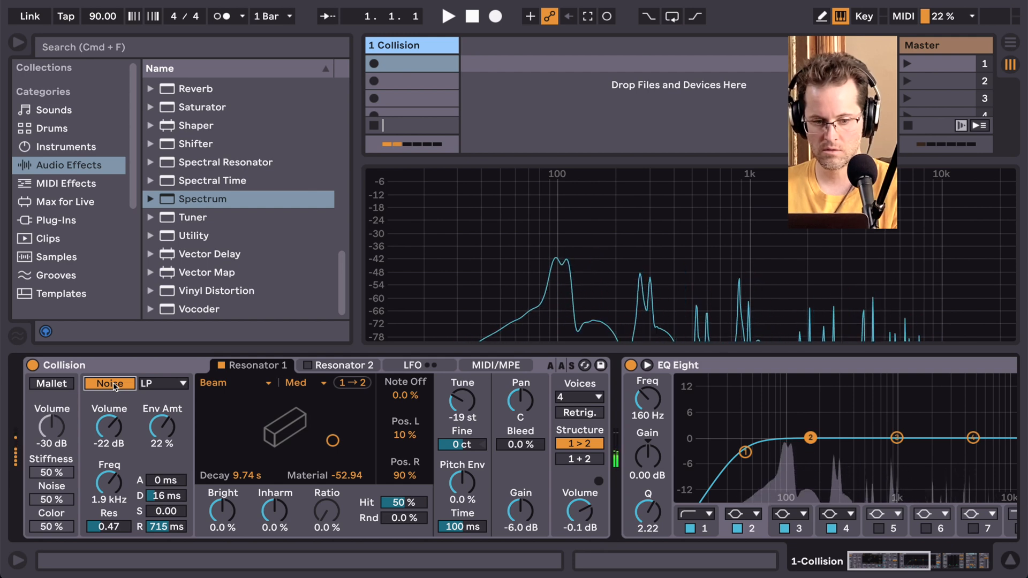
Switch the Noise exciter off and the Mallet on, and test the mallet Volume, leaving it at -30 dB.
left_click(114, 386)
left_click(57, 386)
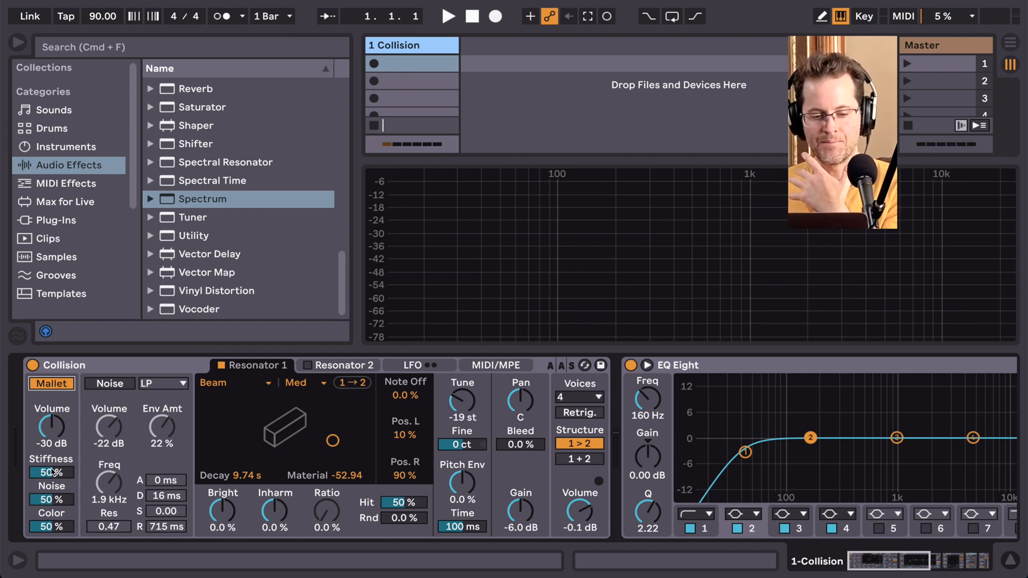
left_click(54, 429)
mouse_move(53, 429)
left_mouse_down()
mouse_move(54, 399)
mouse_move(54, 428)
left_mouse_up()
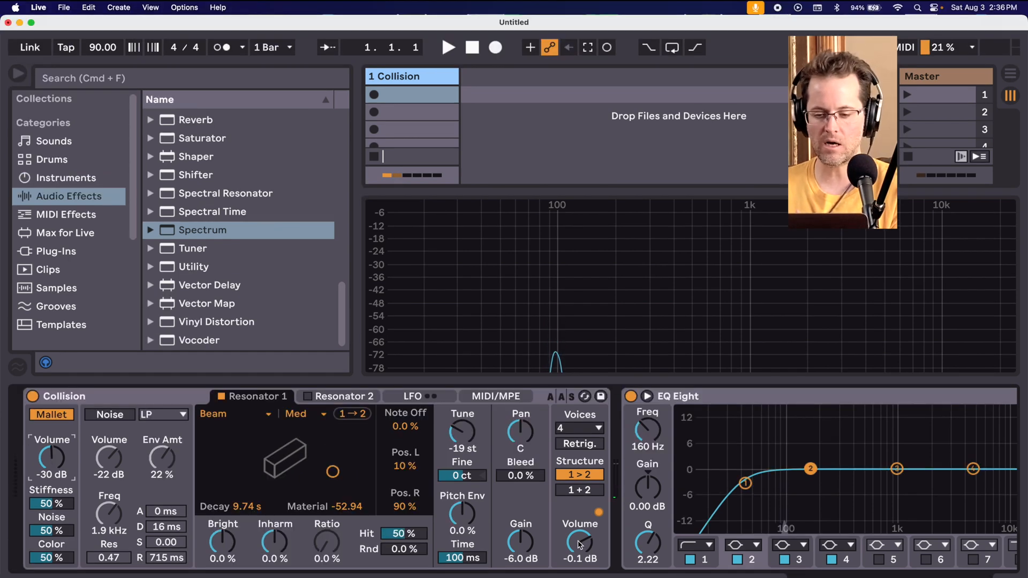
Lower Collision's output Volume to -1.7 dB and check the track and master levels in the mixer.
left_click_drag(579, 545, 579, 553)
key("super+alt+l")
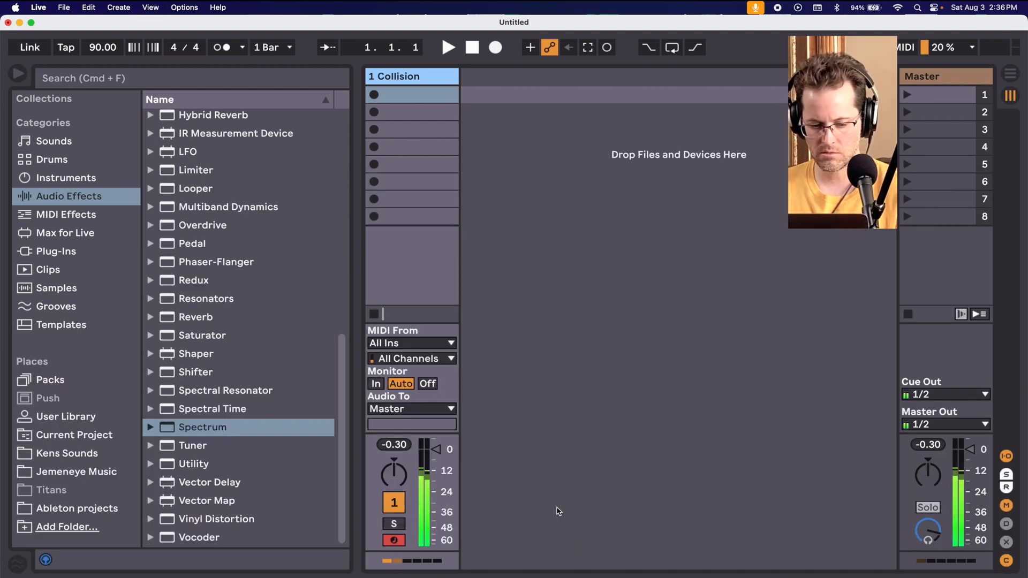
key("super+alt+l")
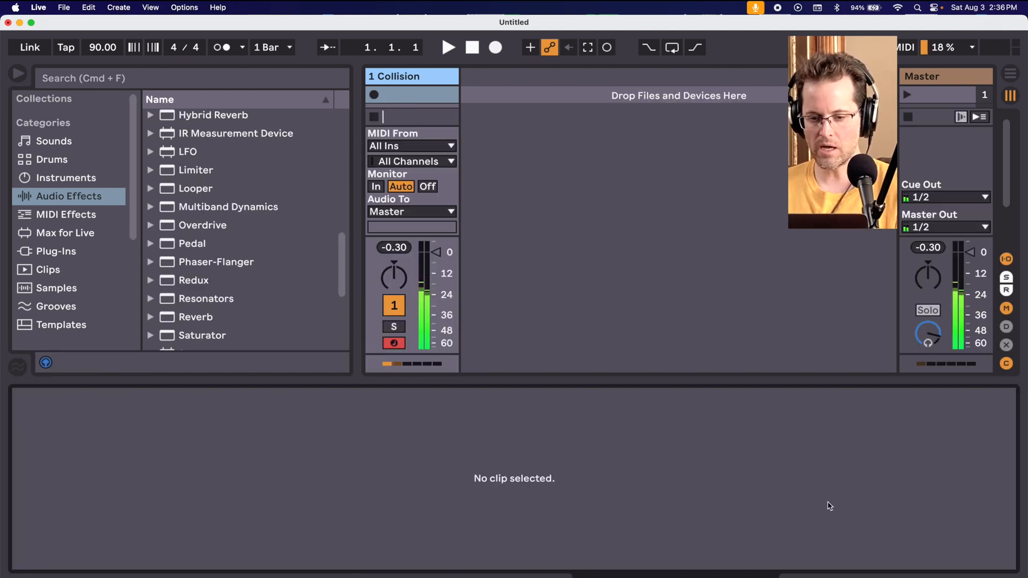
Show the Collision track's device chain and fold the EQ Eight and Compressor devices.
double_click(448, 76)
double_click(716, 395)
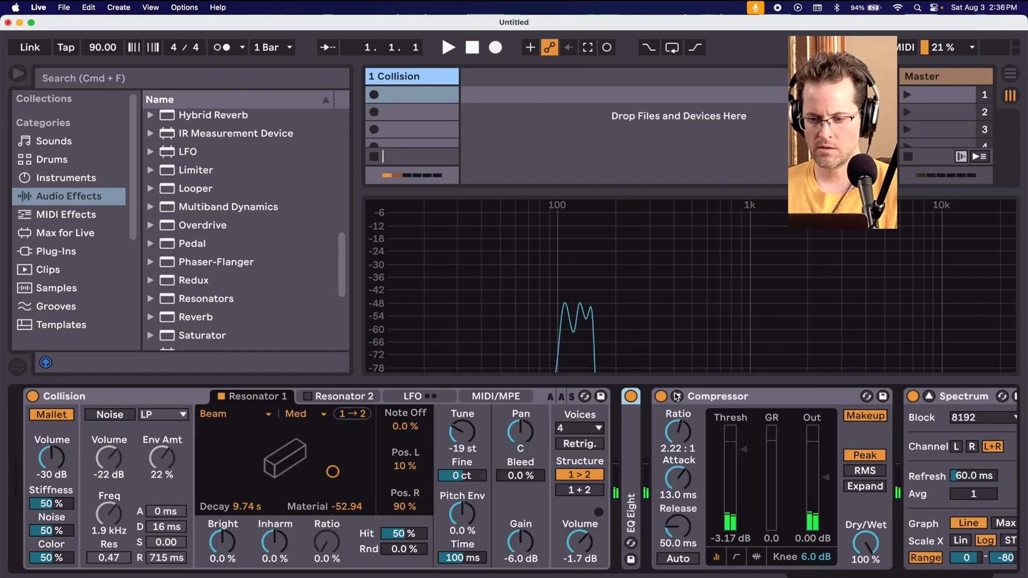
double_click(716, 395)
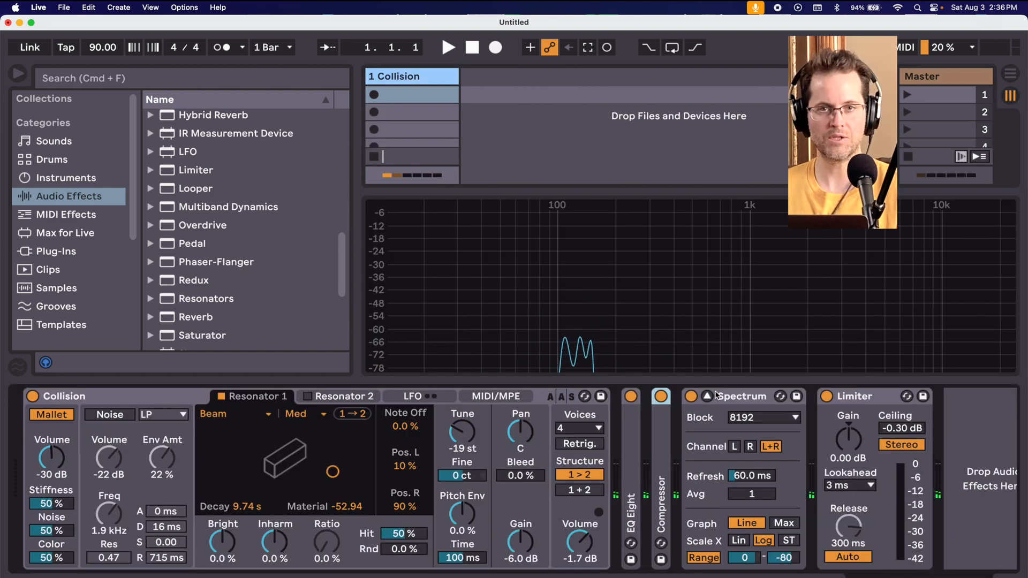
Unfold the Compressor to inspect its settings, fold it again and select the Spectrum device.
double_click(661, 423)
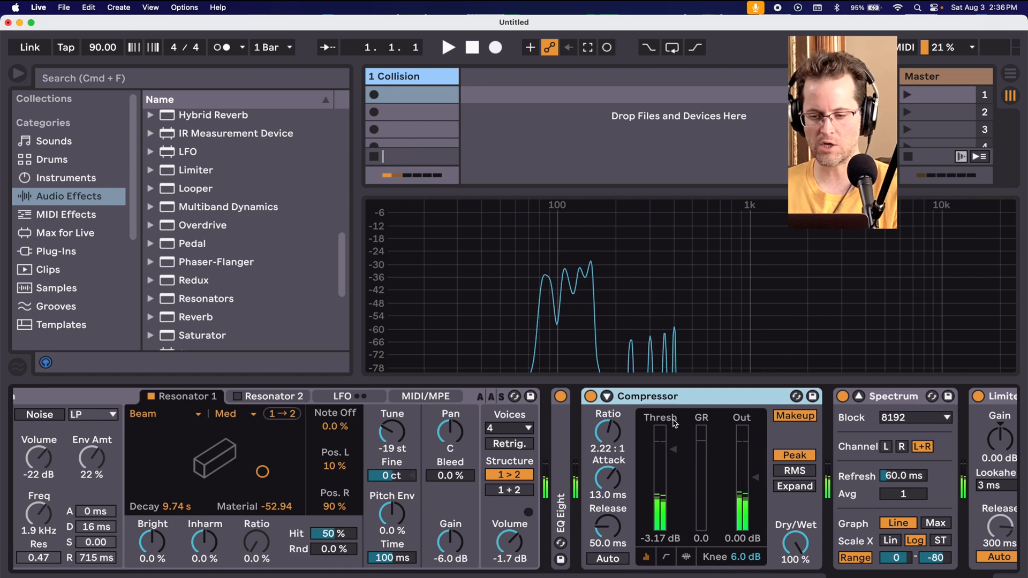
double_click(691, 396)
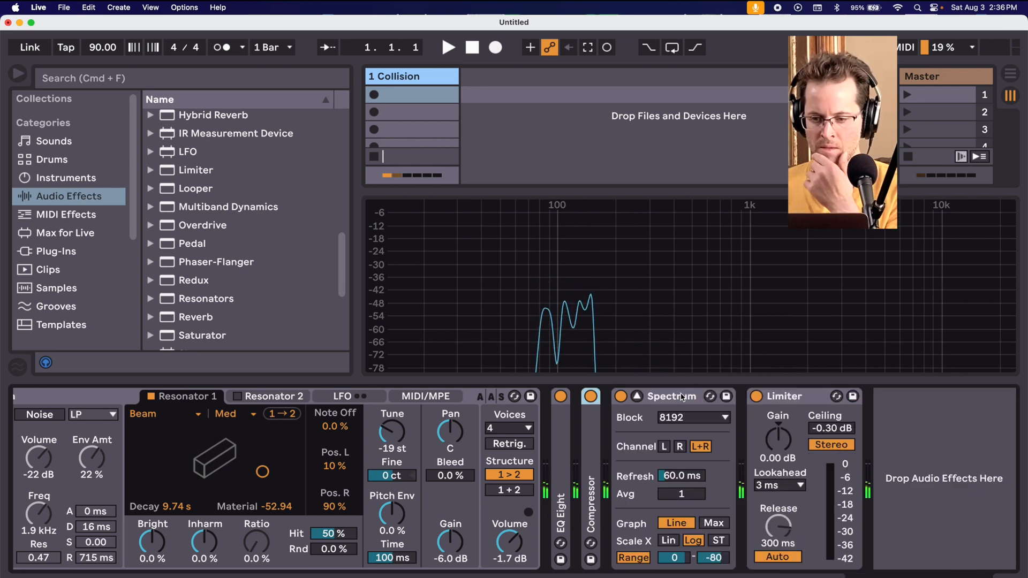
left_click(681, 397)
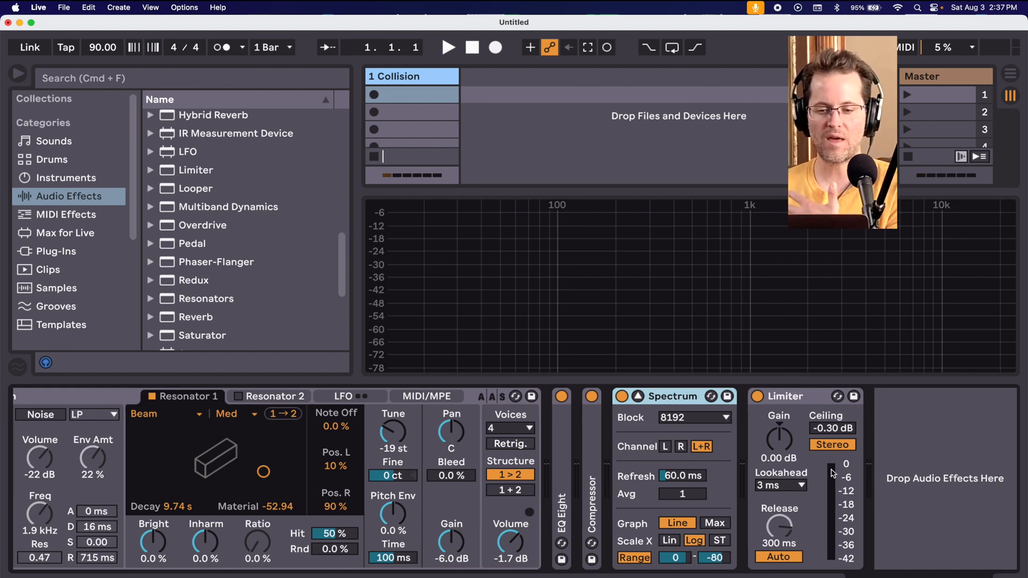
Select the Collision device and switch its Noise exciter on and off again.
scroll(831, 474, "left", 3)
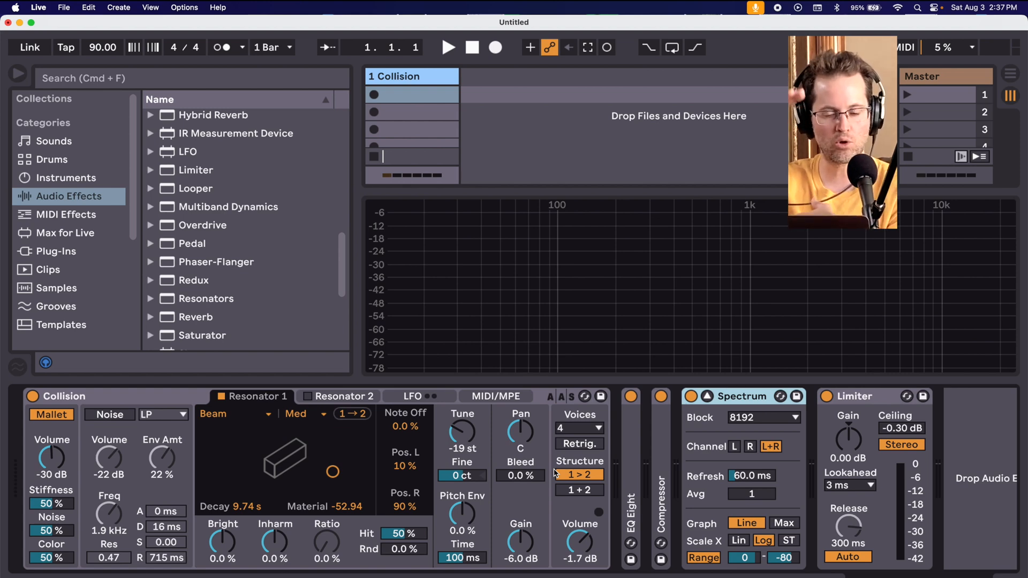
left_click(162, 393)
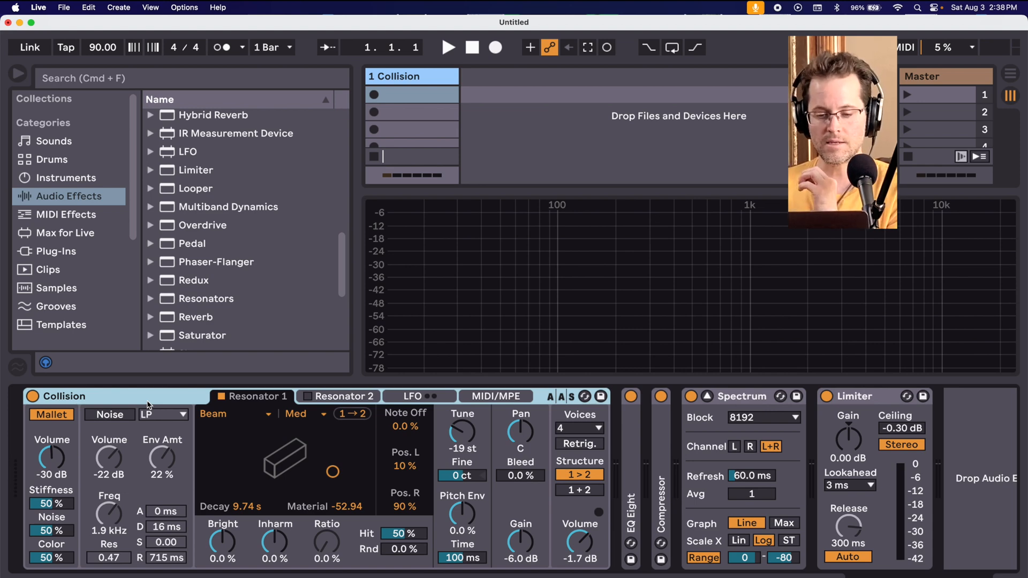
left_click(99, 416)
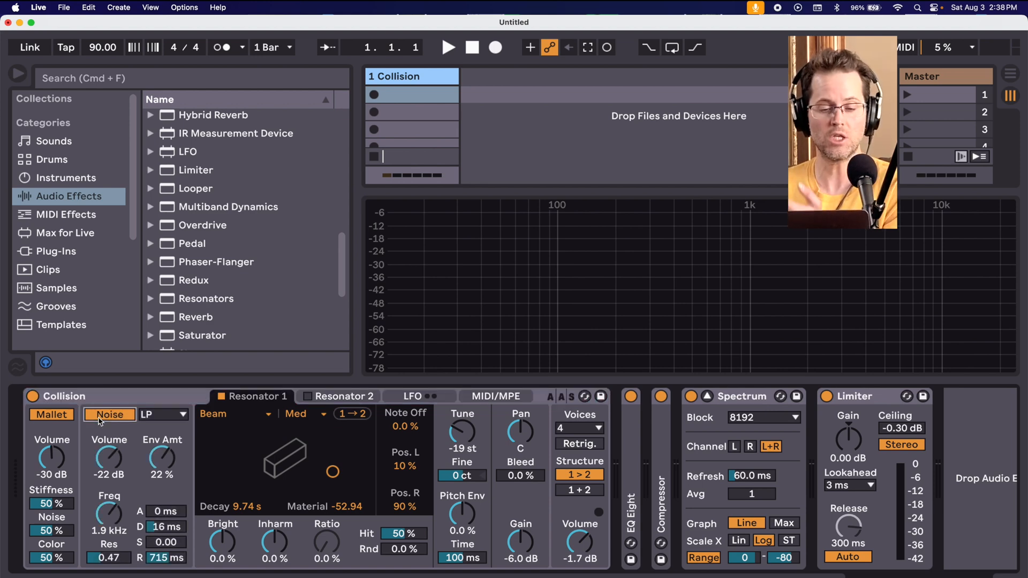
left_click(99, 416)
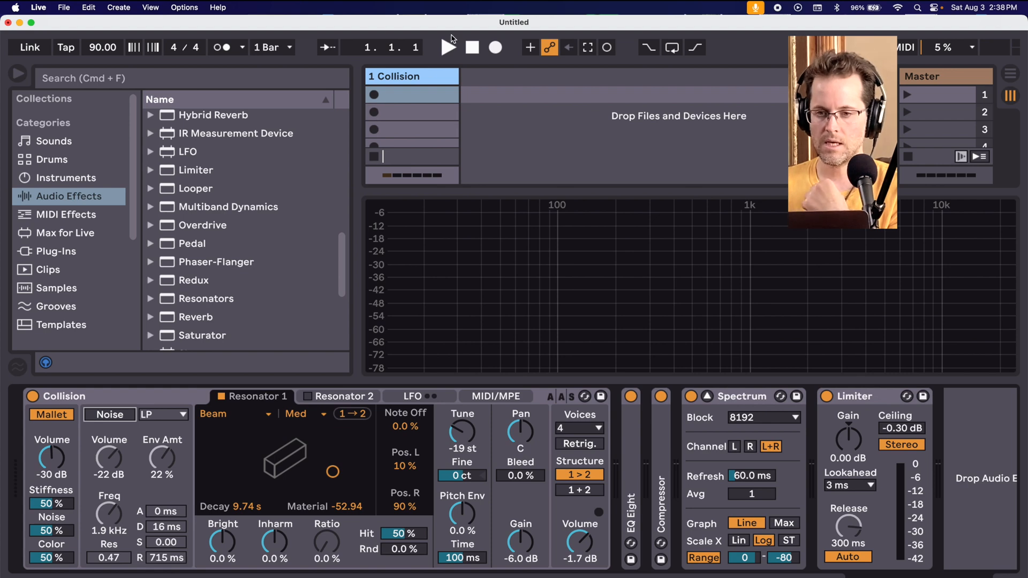
Check the audio device, sample rate and buffer size settings in the Preferences and close the window.
mouse_move(448, 25)
left_mouse_down()
mouse_move(448, 58)
mouse_move(444, 26)
left_mouse_up()
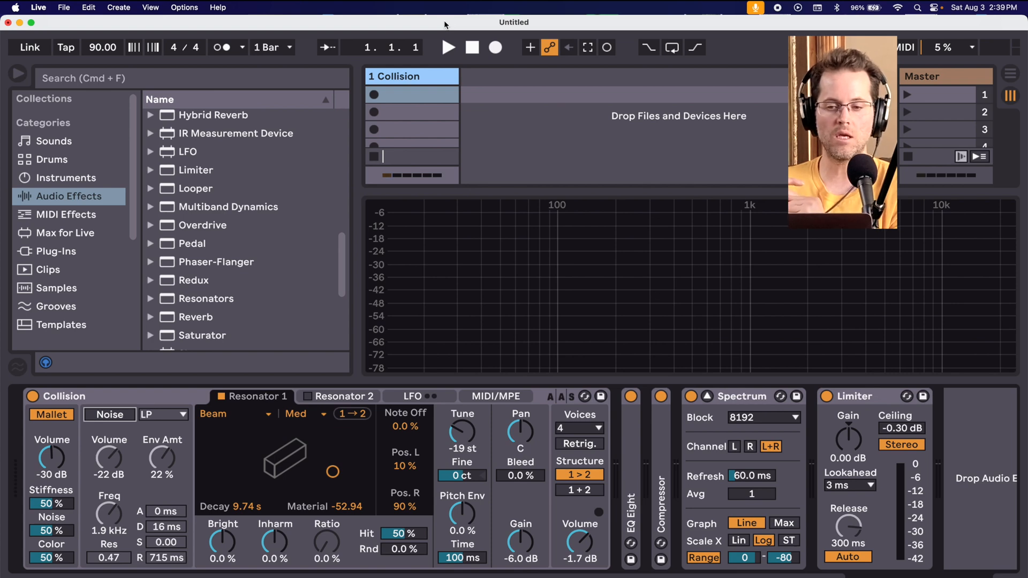
key("super+comma")
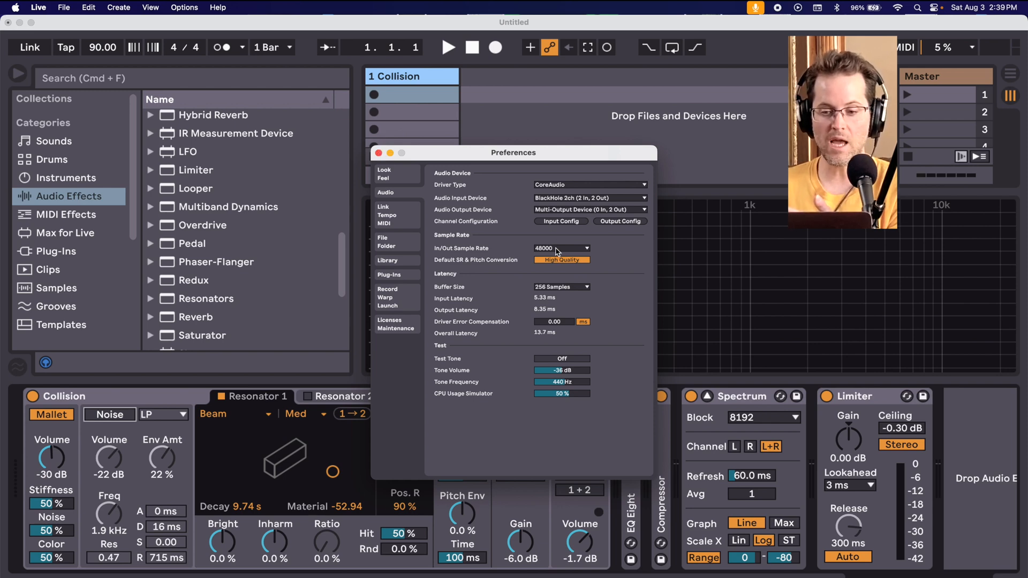
left_click(378, 154)
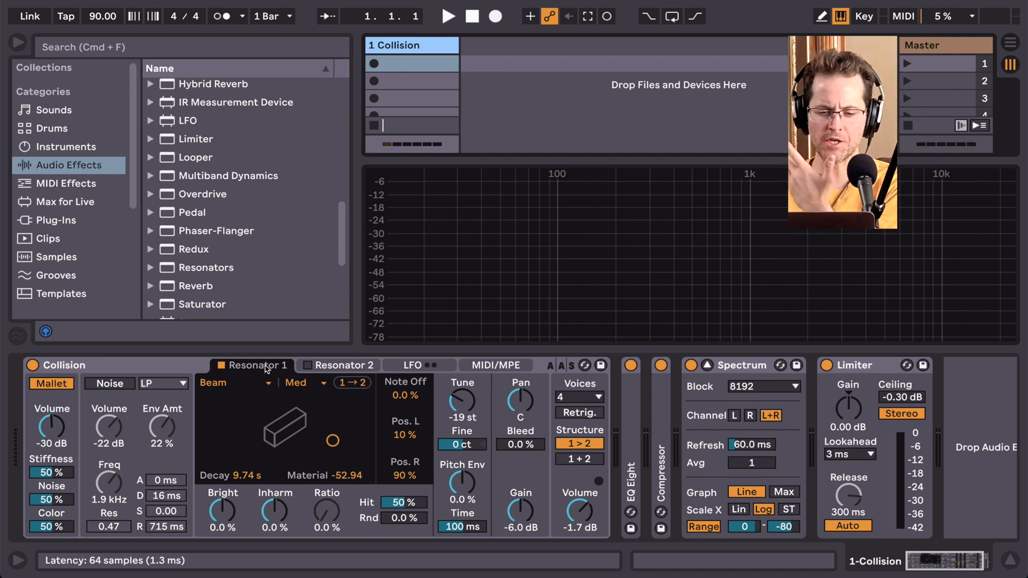
Review the Resonator 1 type list, keeping Beam, and switch Resonator 1 off and back on.
left_click(252, 385)
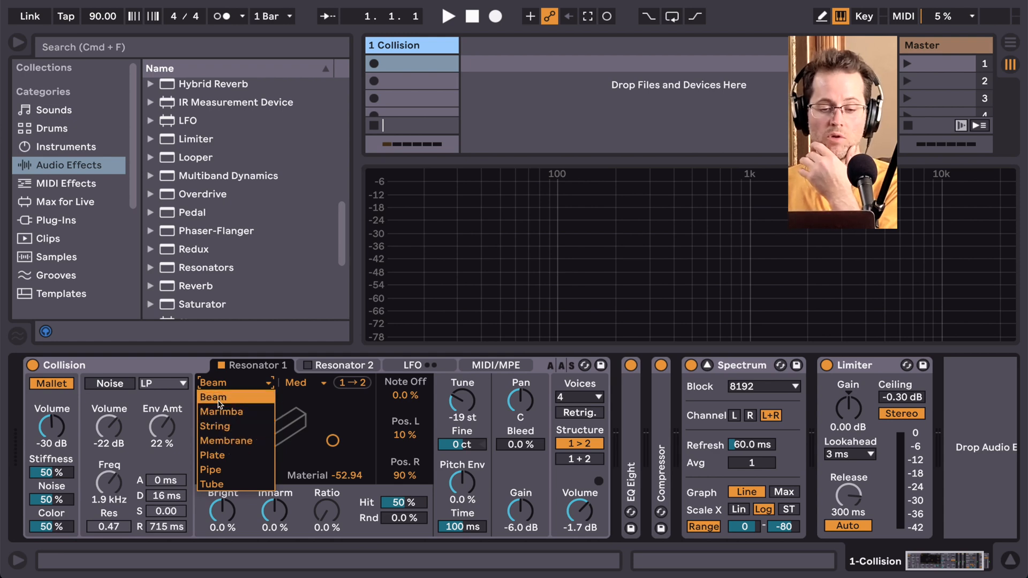
left_click(187, 370)
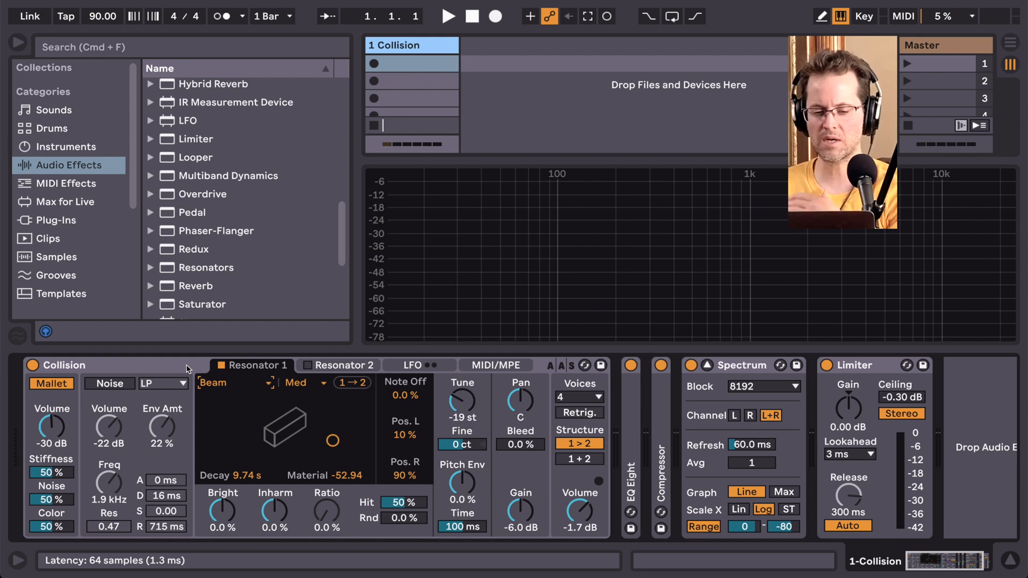
left_click(221, 366)
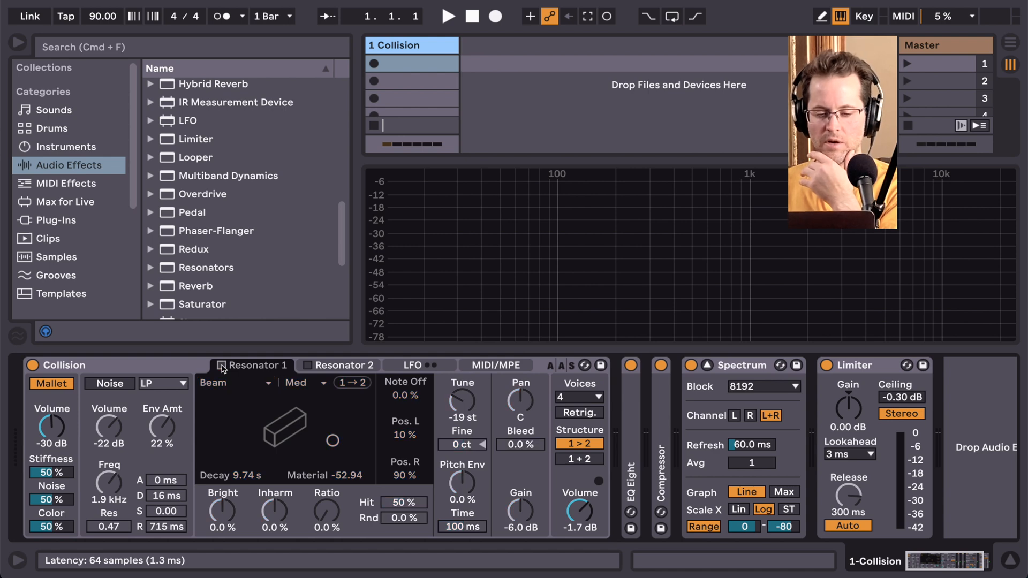
left_click(221, 365)
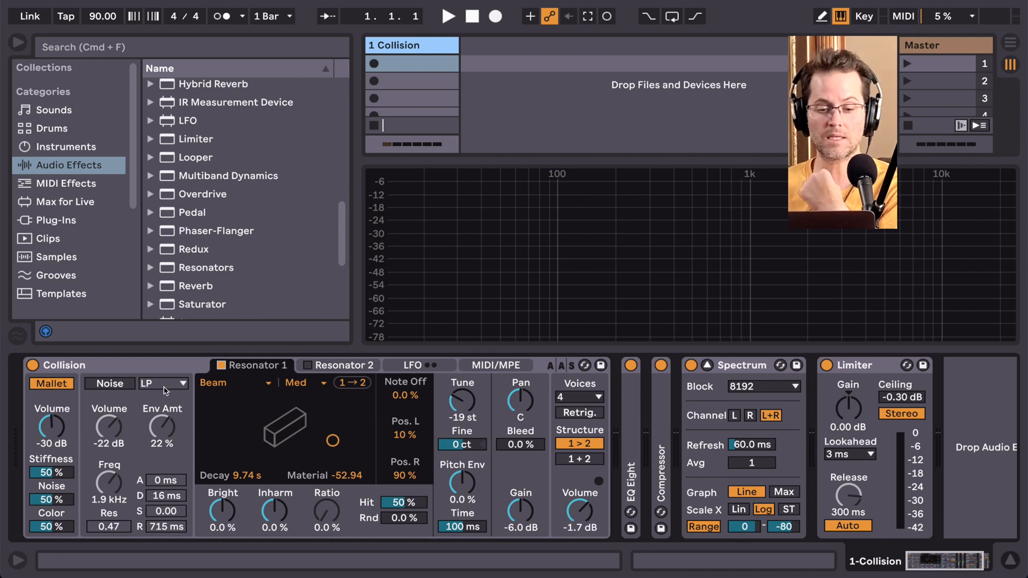
left_click(251, 382)
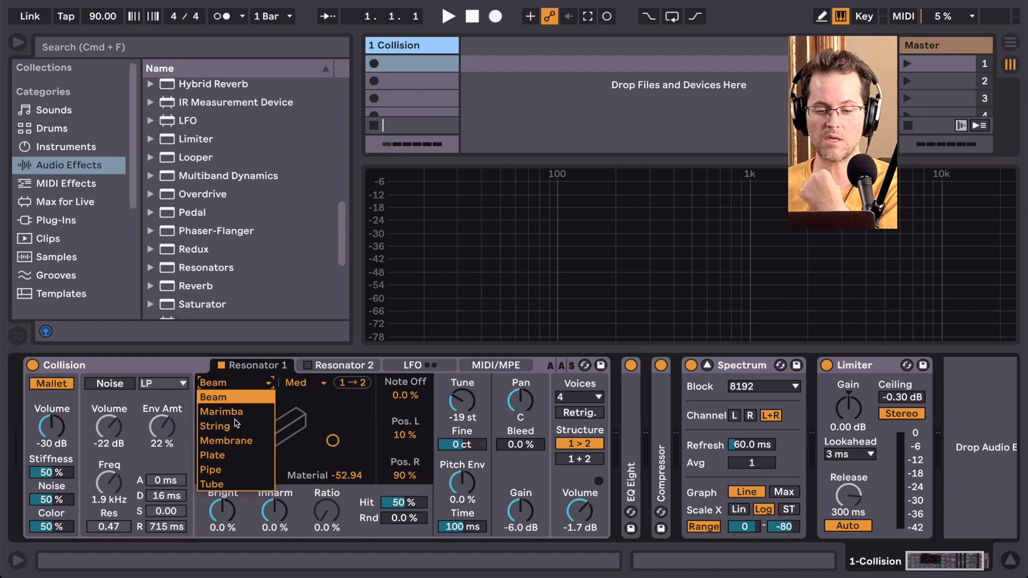
left_click(166, 371)
Set the Noise envelope's Sustain to 10.16 with the Noise exciter switched on, and switch Noise off again.
left_click(119, 383)
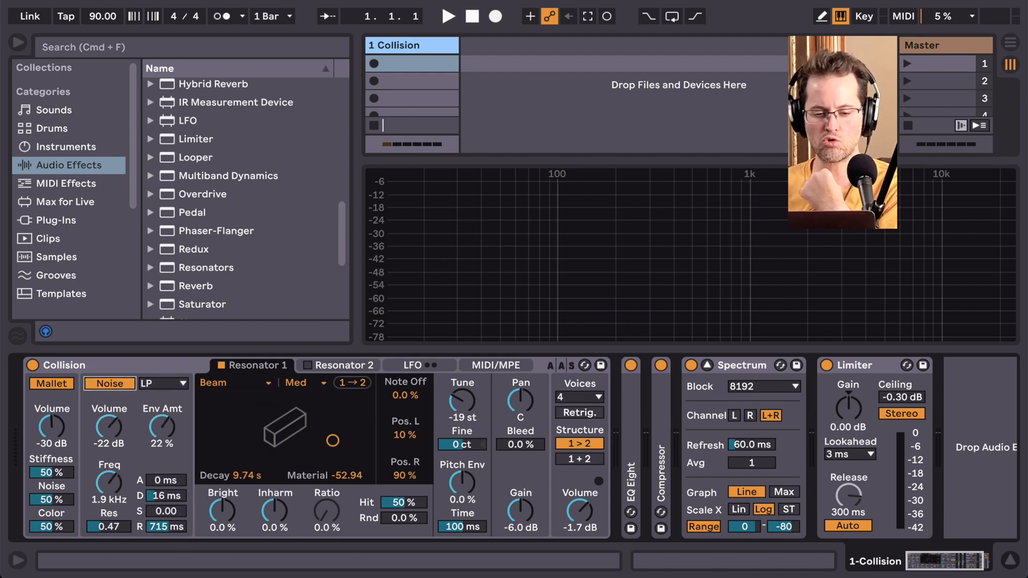
left_click_drag(166, 511, 166, 495)
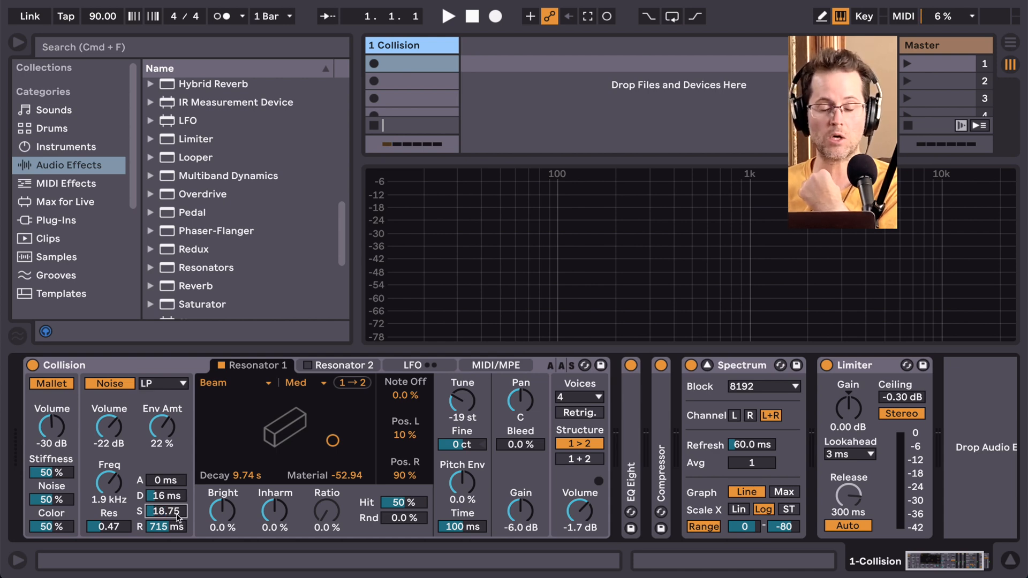
left_click_drag(166, 511, 166, 519)
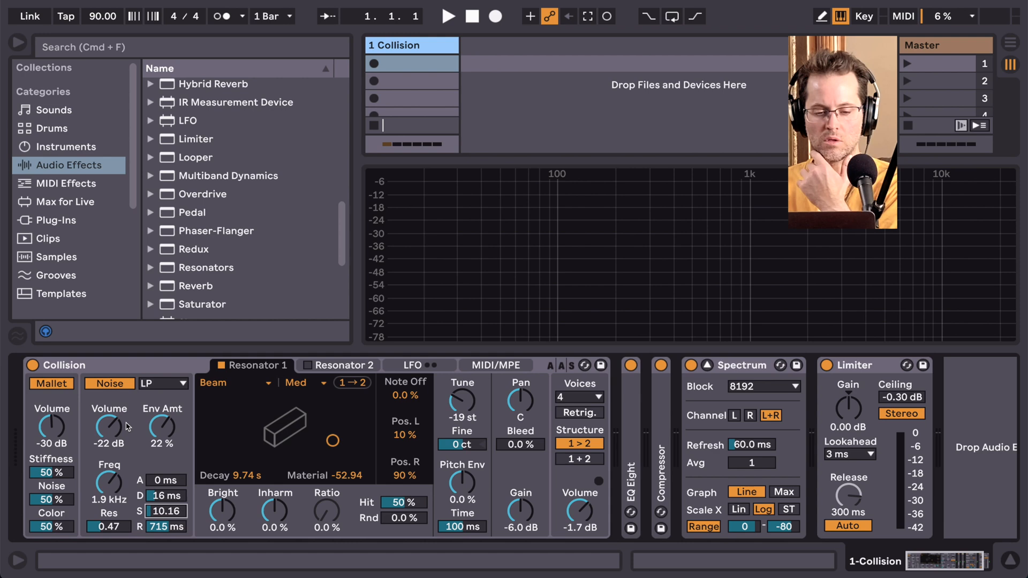
left_click(119, 388)
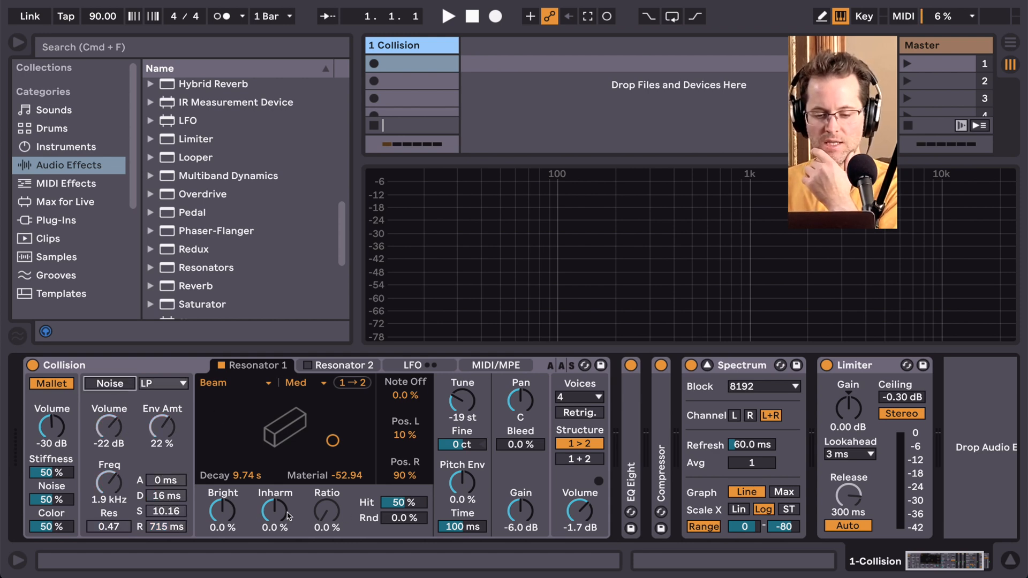
Set Resonator 1's Pos. L to 52%, Pos. R to 70%, Hit to 56% and Rnd to 33% while playing test notes.
left_click_drag(403, 431, 403, 411)
left_click_drag(404, 474, 399, 506)
left_click(402, 435)
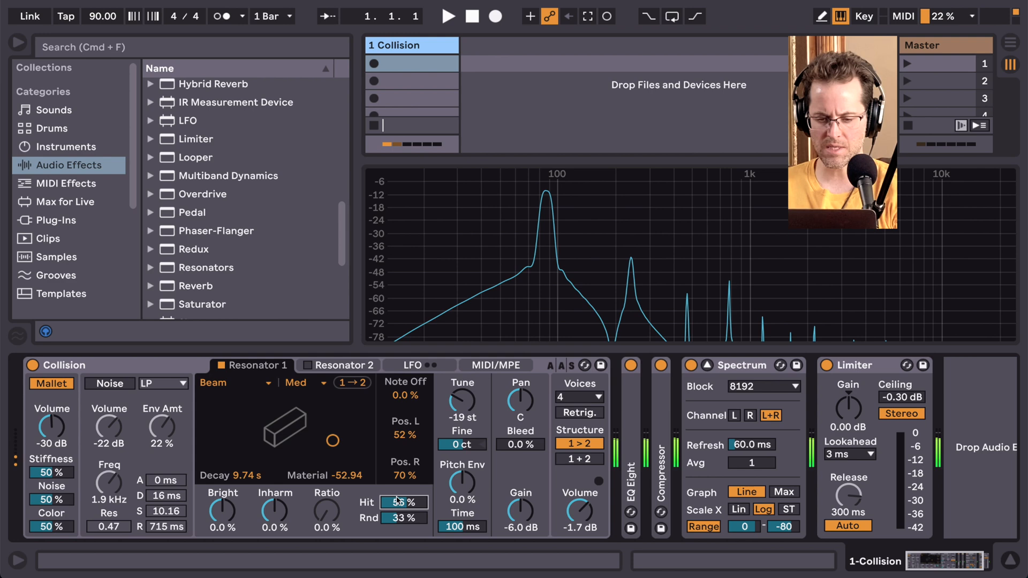
Try the High quality setting on Resonator 1 with test notes and return it to Med.
left_click(262, 388)
left_click(316, 383)
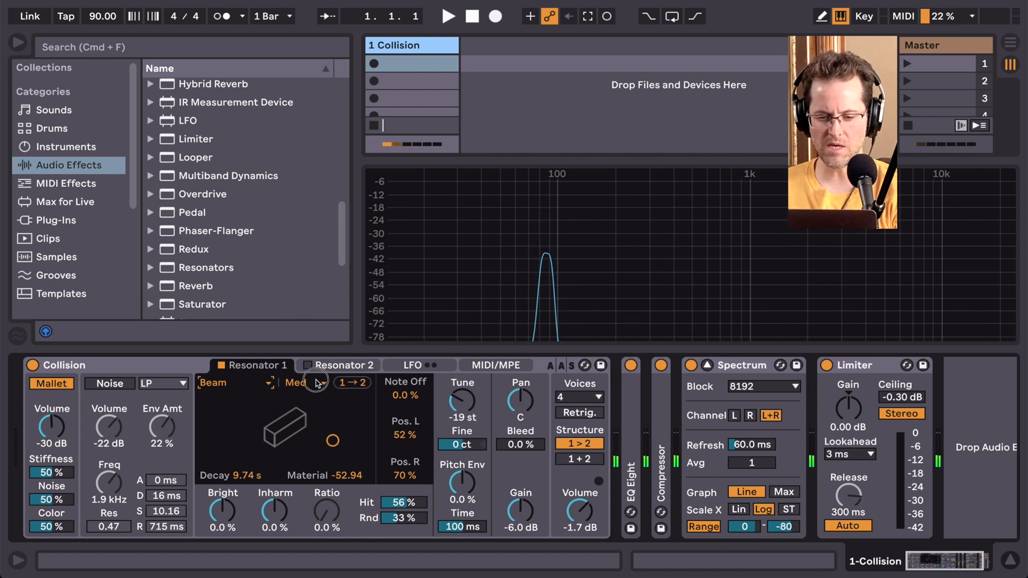
left_click(314, 442)
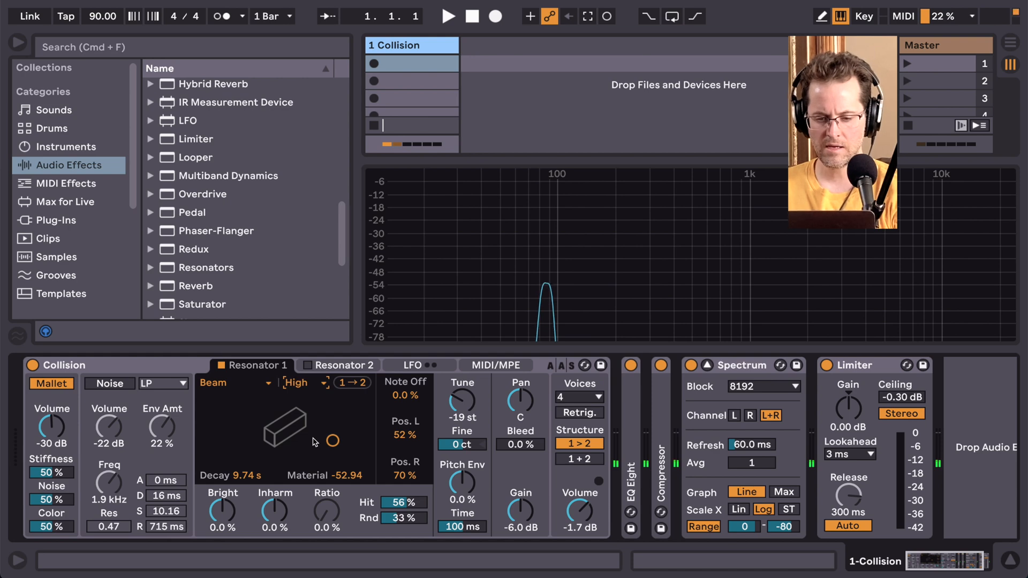
left_click(306, 383)
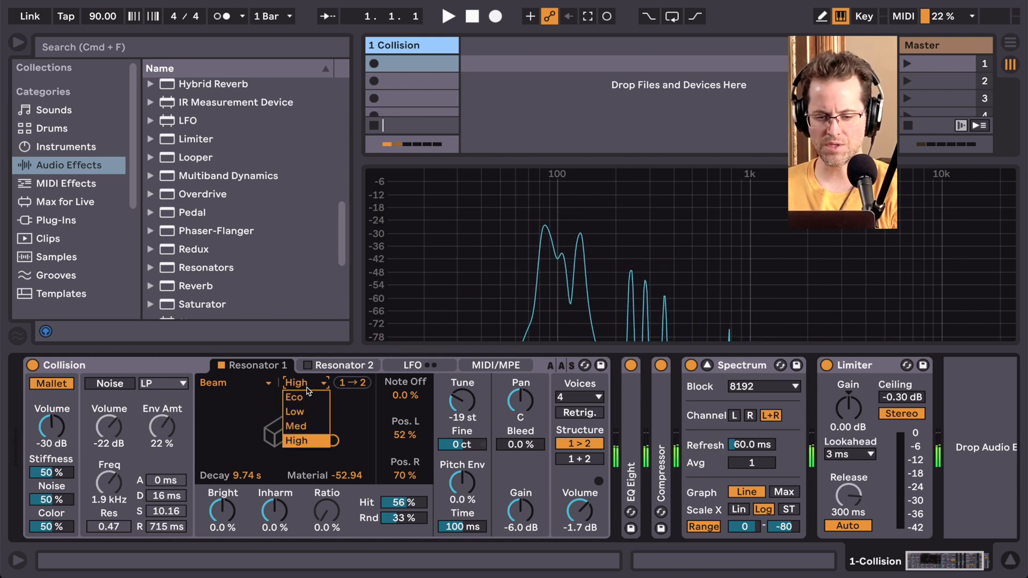
left_click(303, 427)
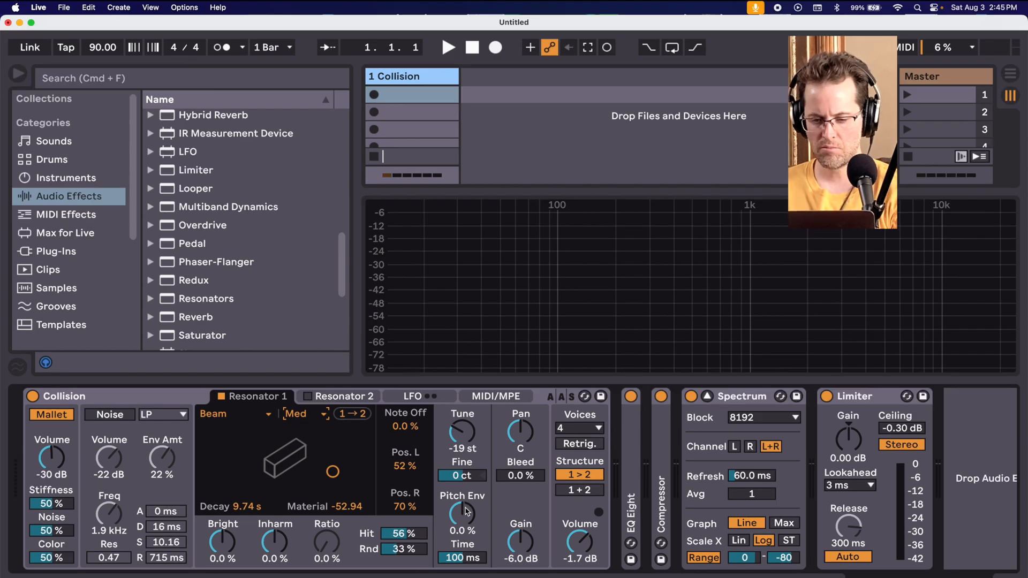
Try a Pitch Env of 70% with a Time of 604 ms on Resonator 1, and undo both changes.
mouse_move(468, 512)
left_mouse_down()
mouse_move(467, 476)
mouse_move(466, 515)
left_mouse_up()
left_click_drag(462, 557, 462, 529)
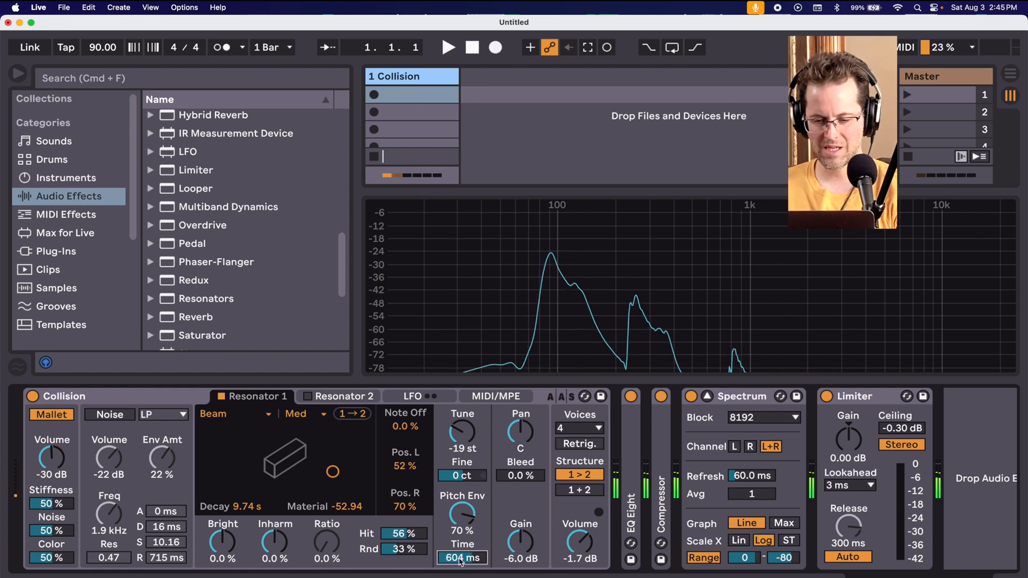
key("super+z")
key("super+z")
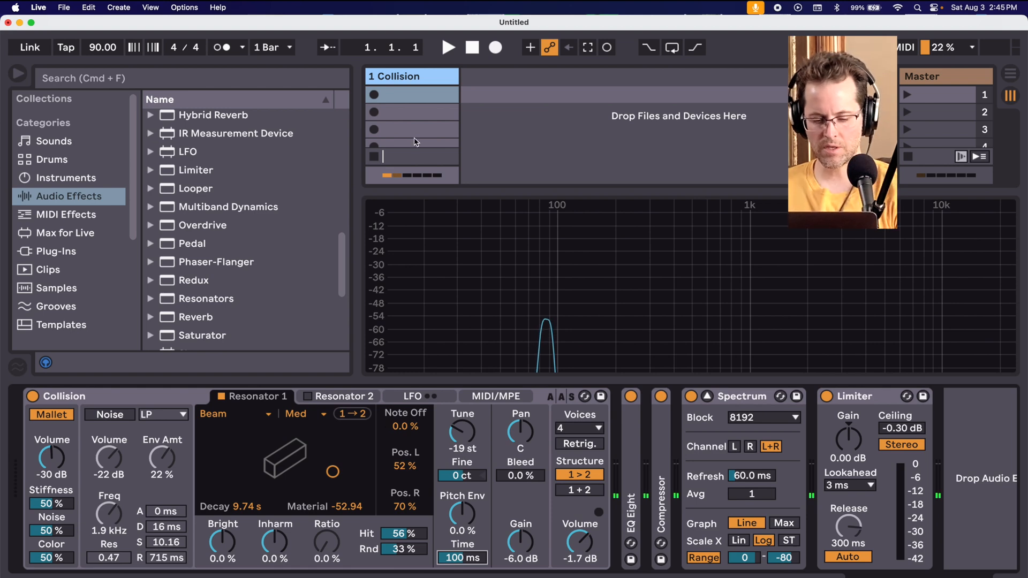
Play test notes, record them into a MIDI clip in the Collision track's second slot, and undo the recording.
key("a")
key("a")
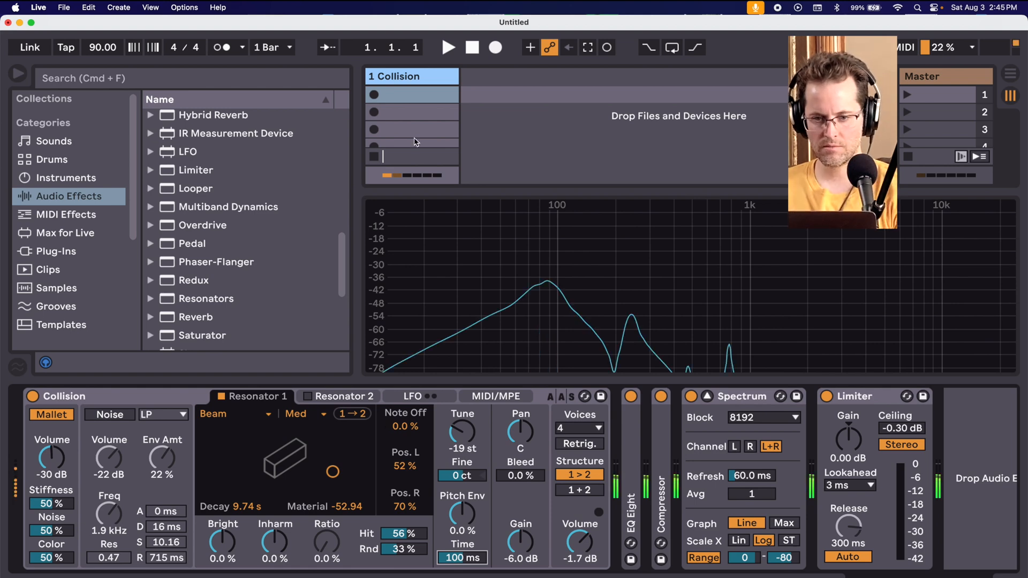
left_click(374, 112)
key("a")
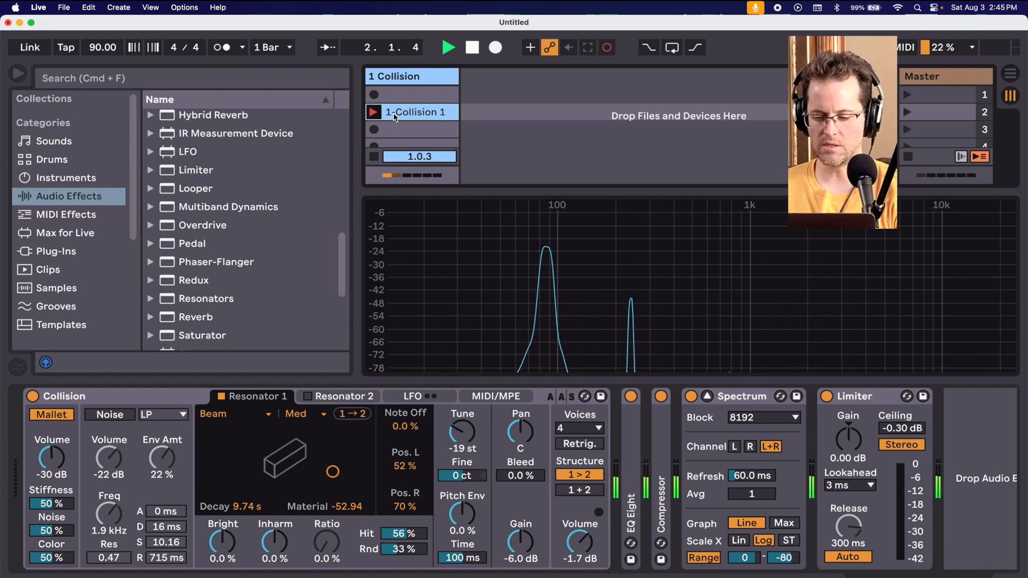
key("super+z")
Stop playback, add an audio track with its input set to Resampling, and arm it for recording.
key("super+shift+m")
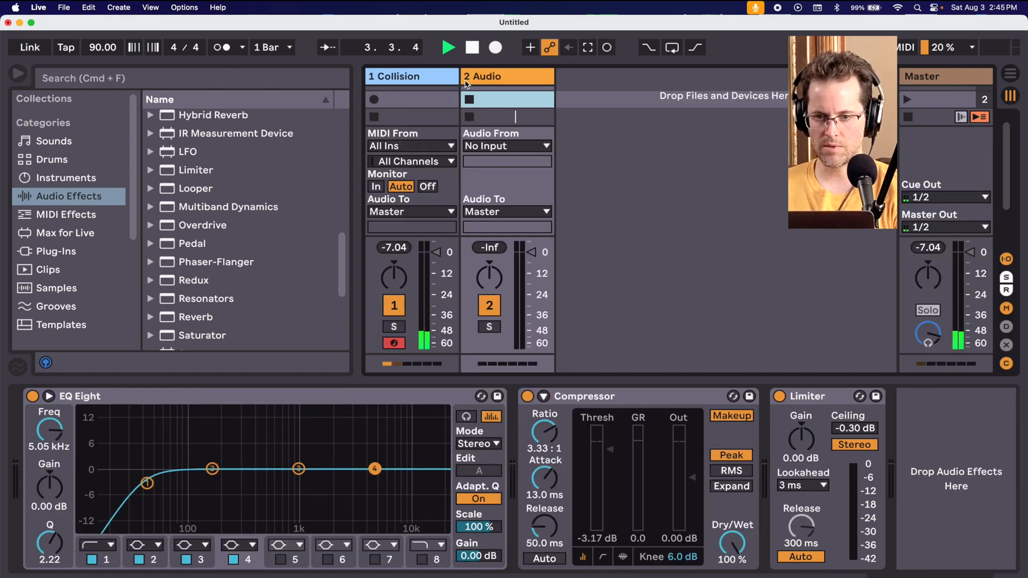
left_click(472, 49)
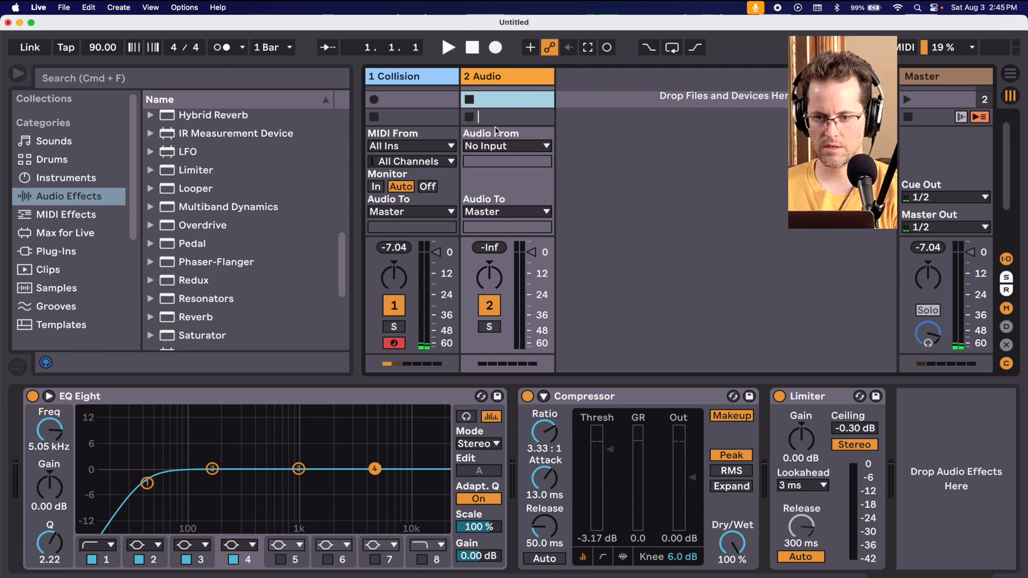
left_click(498, 146)
left_click(500, 188)
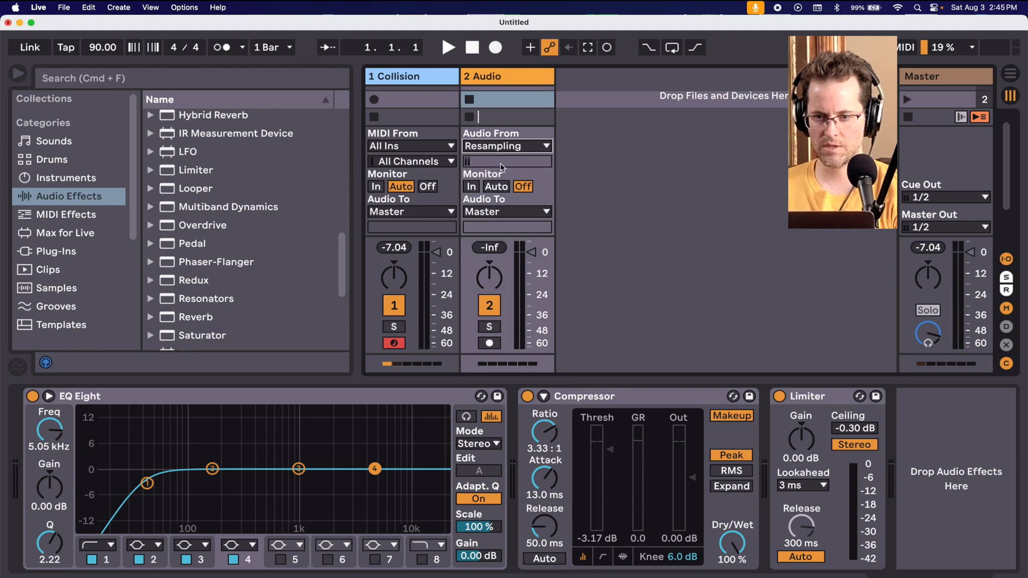
left_click(491, 343)
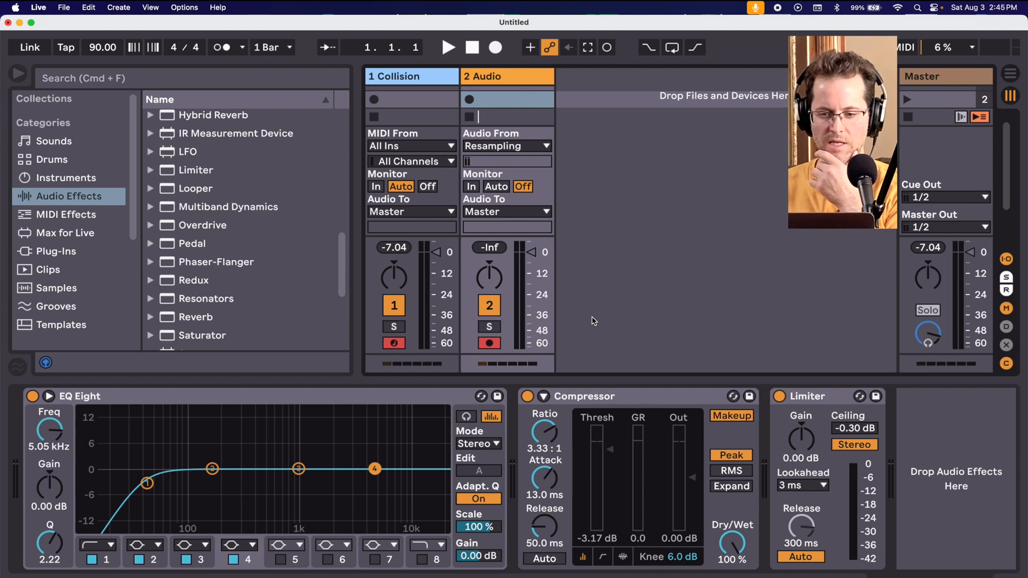
Check the Record, Warp and Launch settings in the Preferences and close the window.
key("super+comma")
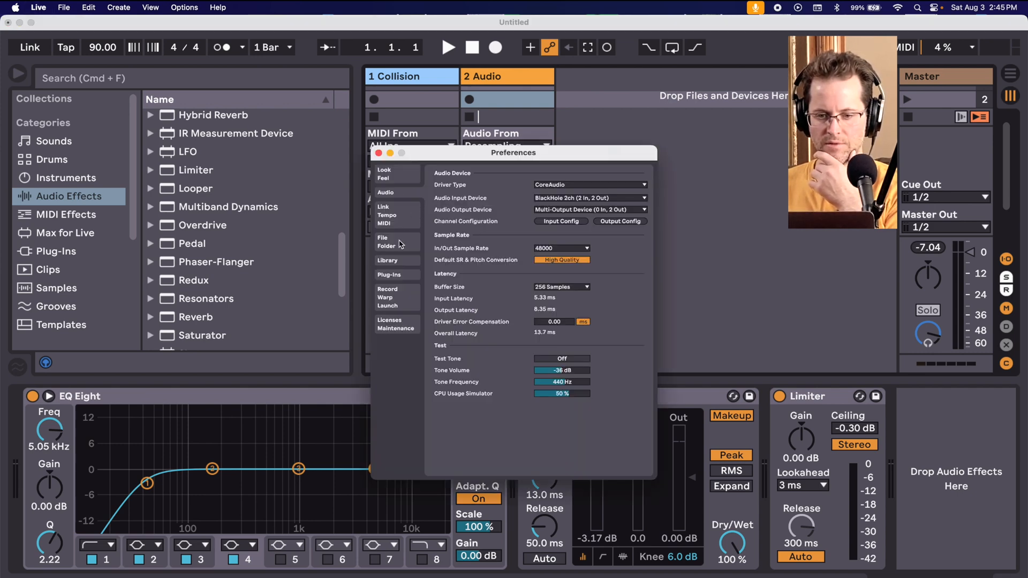
left_click(396, 298)
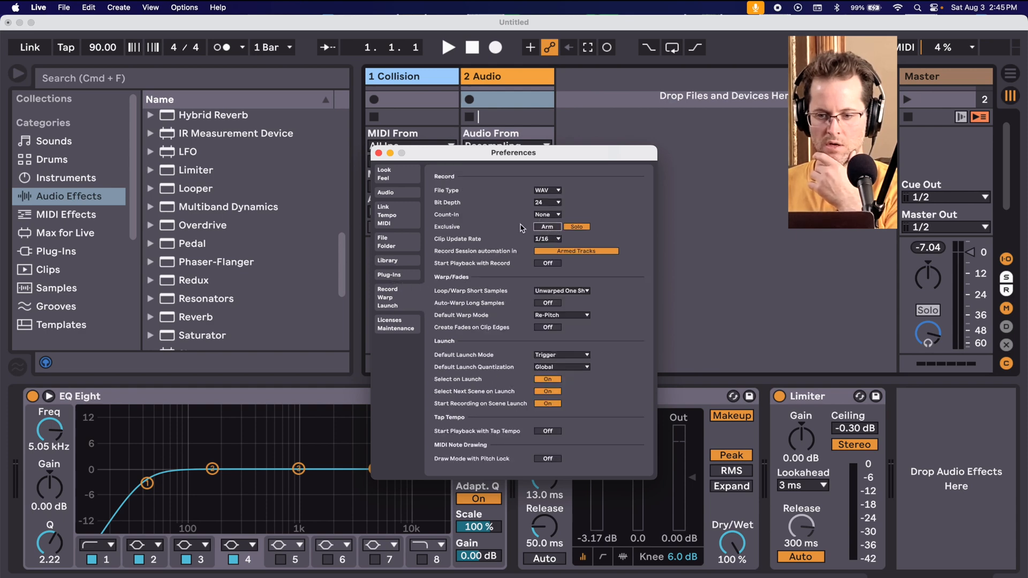
left_click(379, 154)
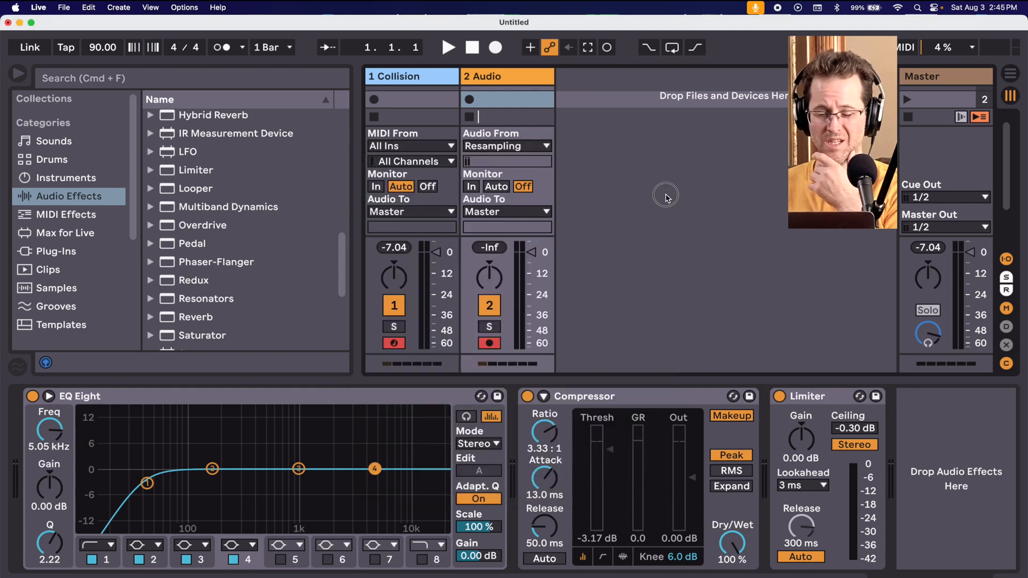
Record Collision test notes as resampled audio into the new audio track's clip slot in scene 2.
left_click(471, 100)
left_click(488, 104)
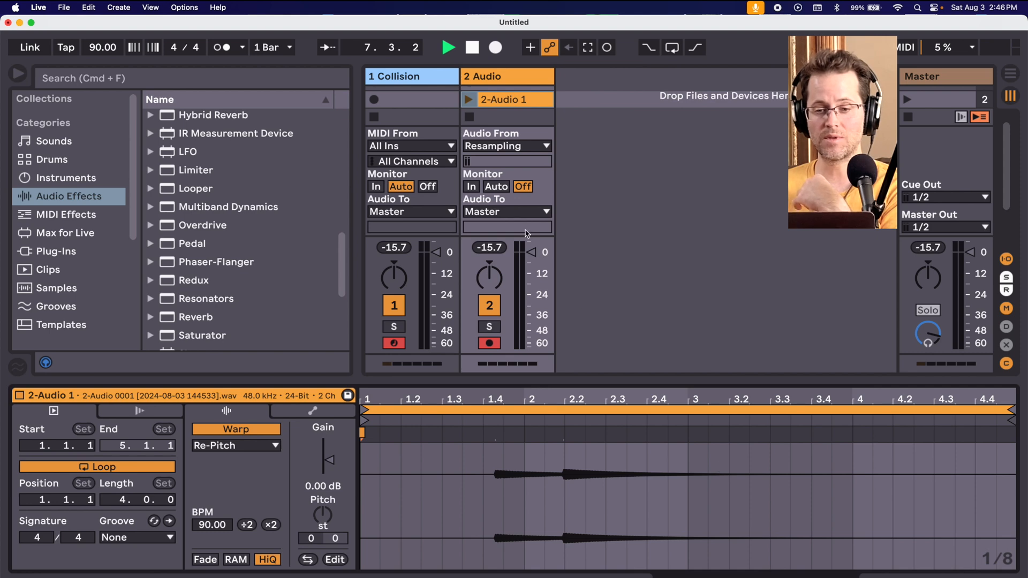
Set the audio track's Monitor to Auto and disarm the Collision track.
left_click(497, 187)
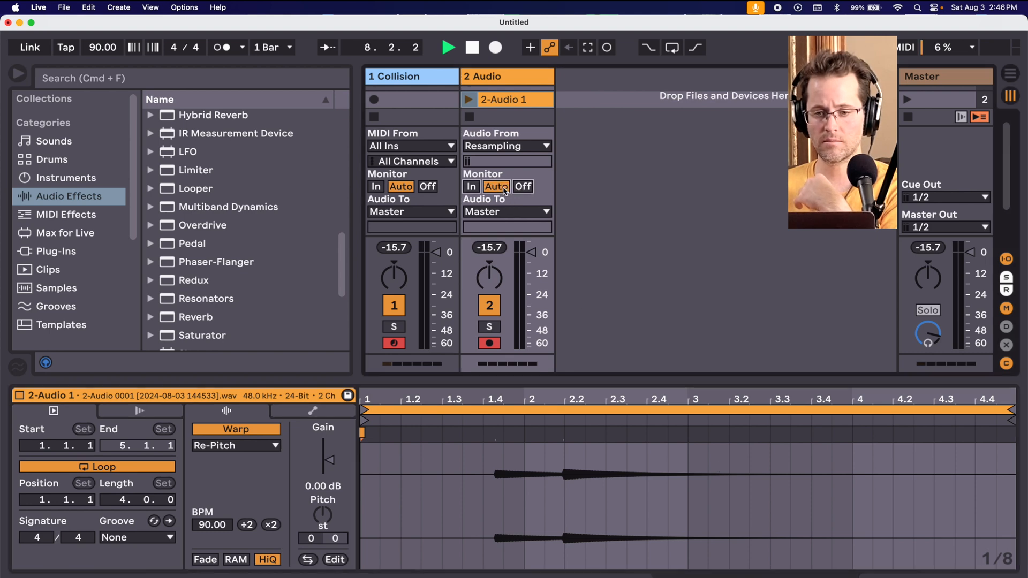
left_click(394, 341)
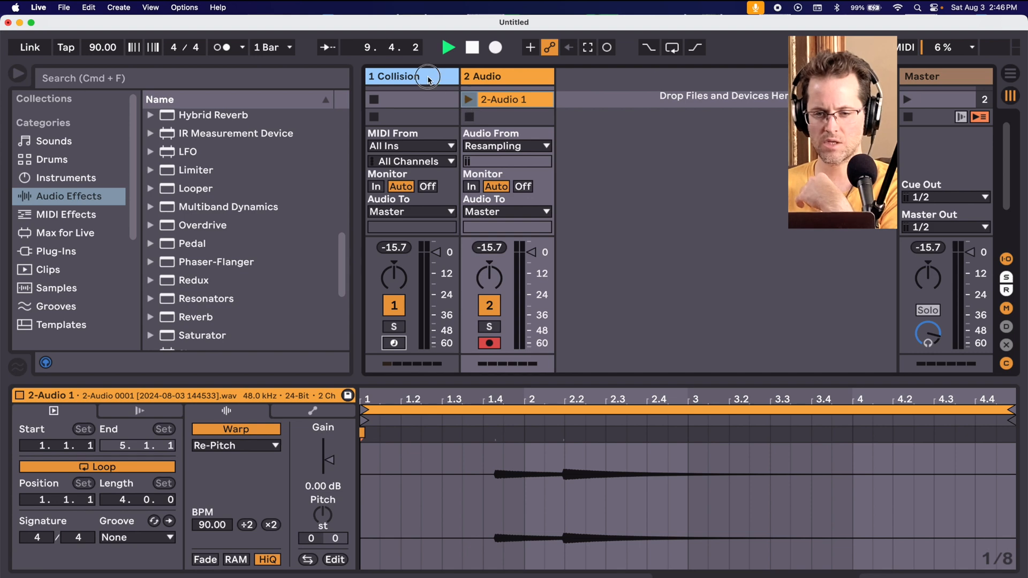
Delete the Collision track from the set.
left_click(426, 99)
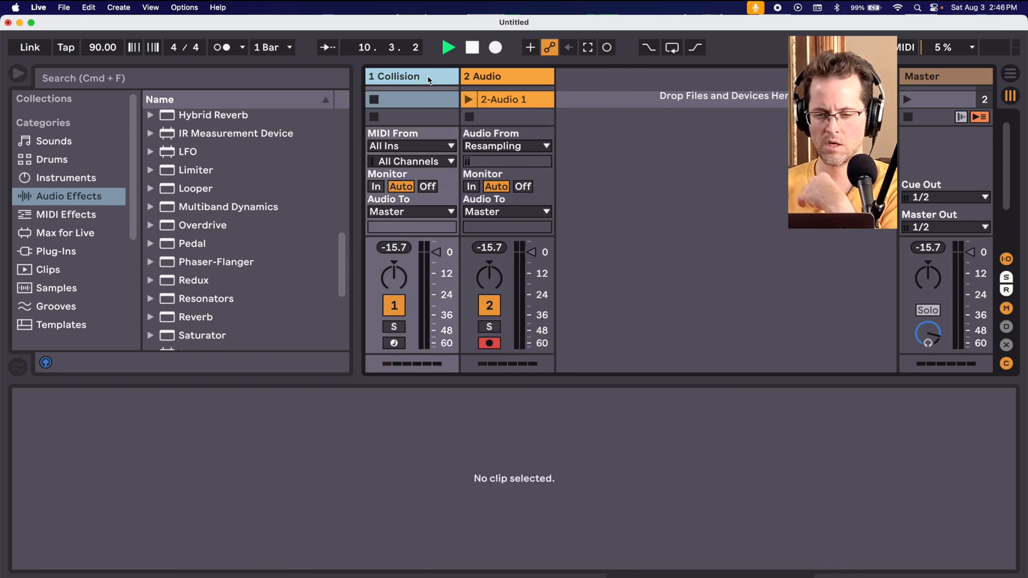
left_click(428, 79)
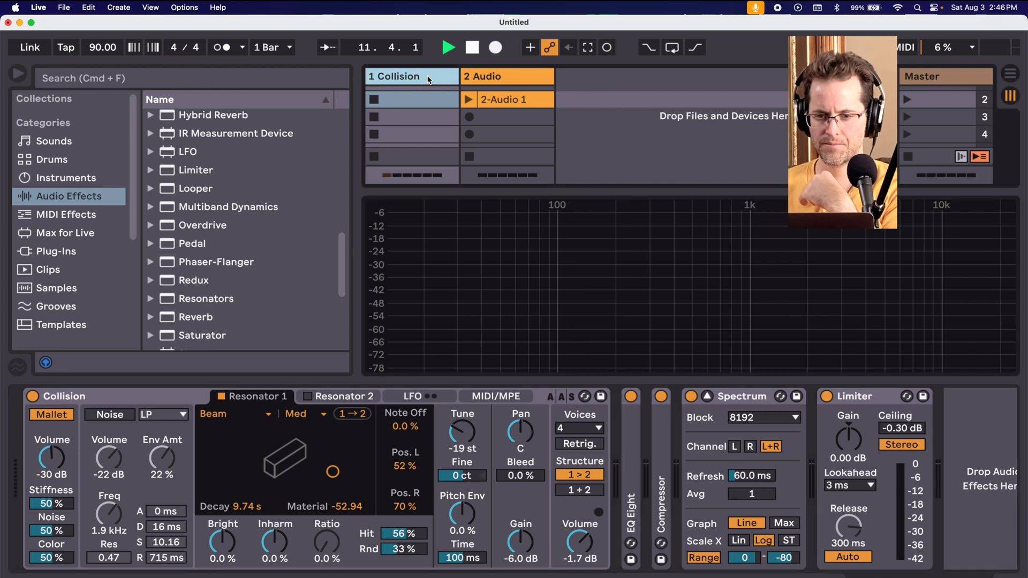
key("Delete")
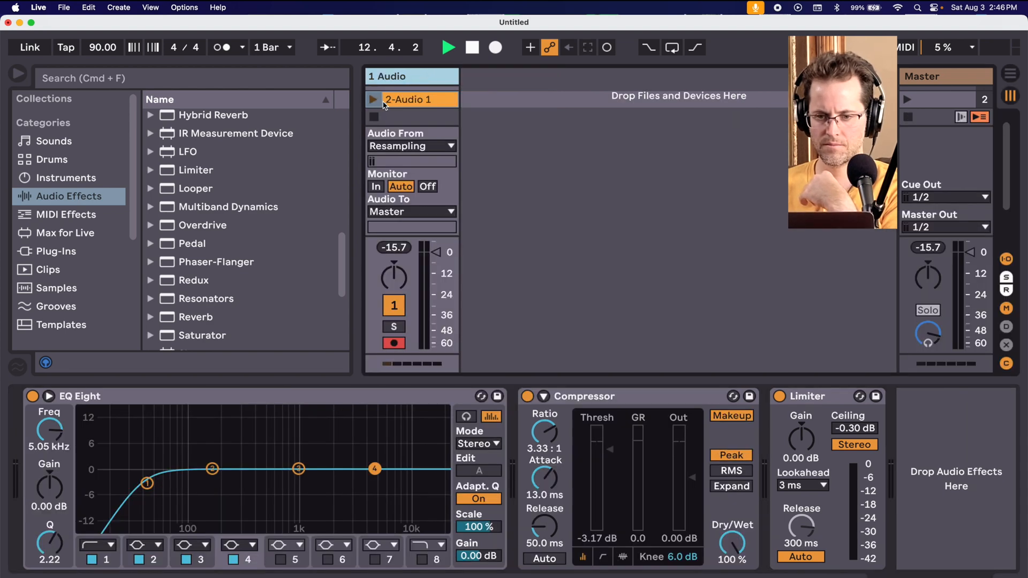
Play the recorded 2-Audio 1 clip, trim its start and loop position to 1.4.1, and stop playback.
left_click(407, 100)
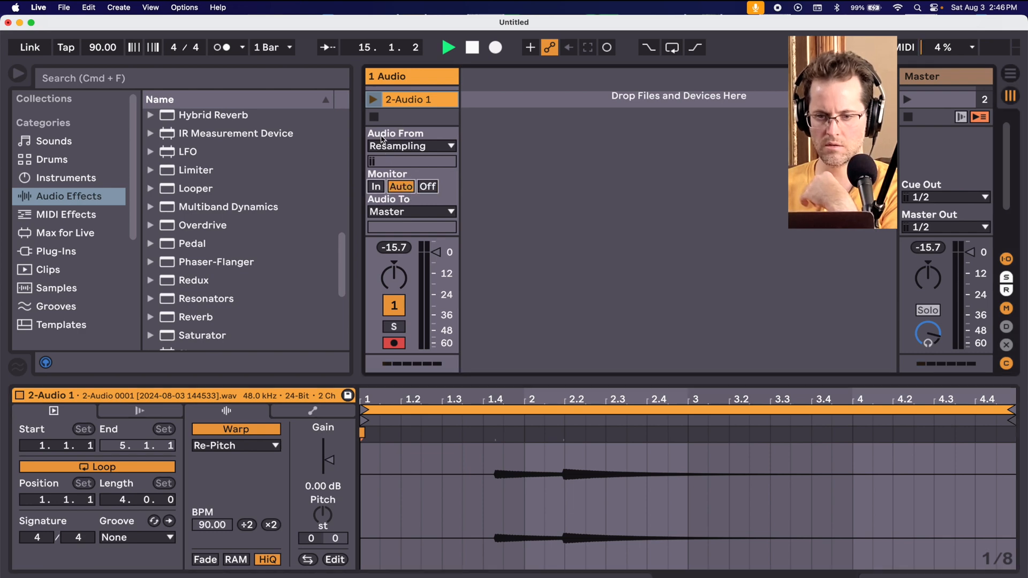
left_click(373, 99)
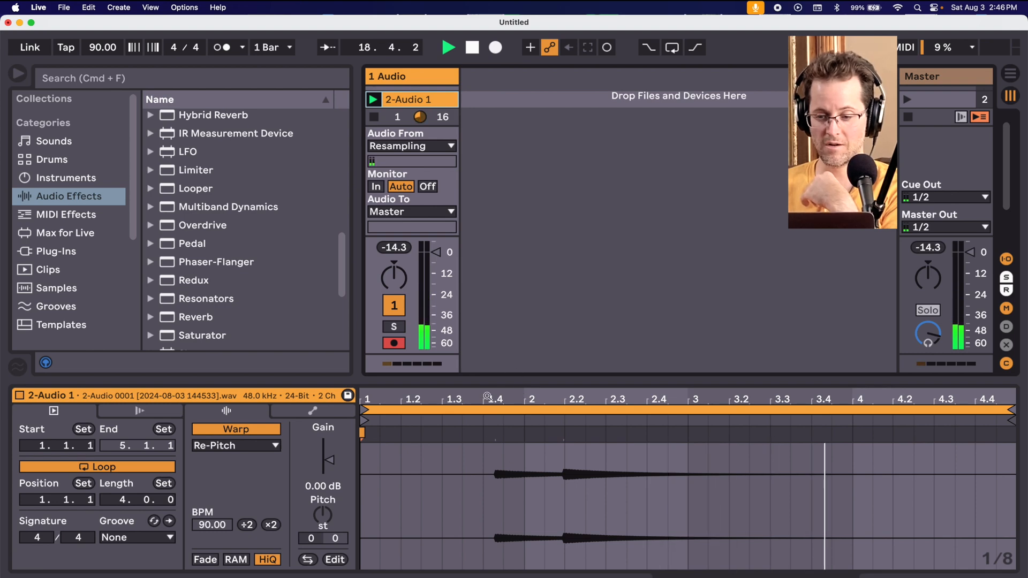
left_click_drag(364, 411, 478, 423)
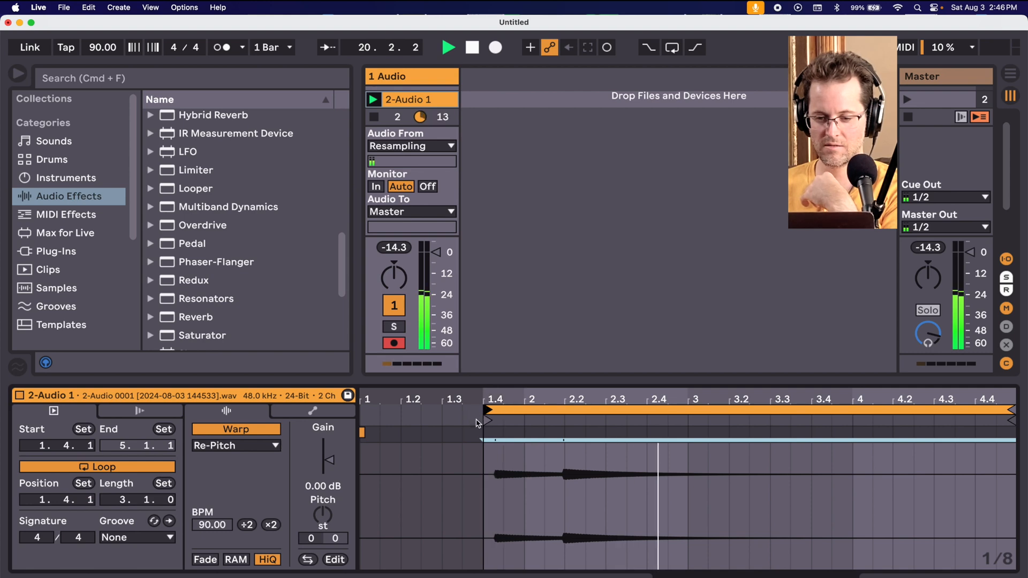
left_click(373, 100)
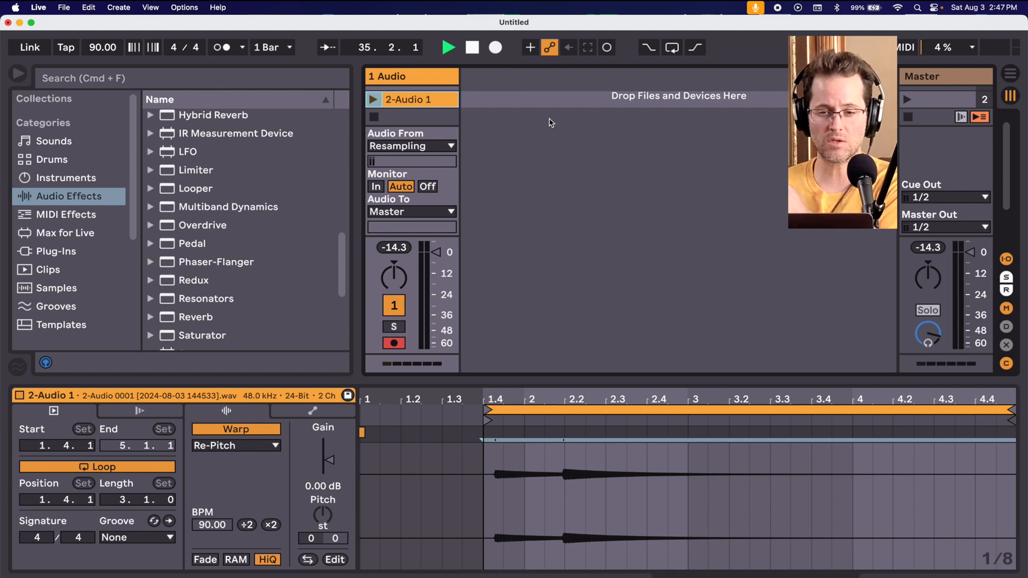
double_click(472, 47)
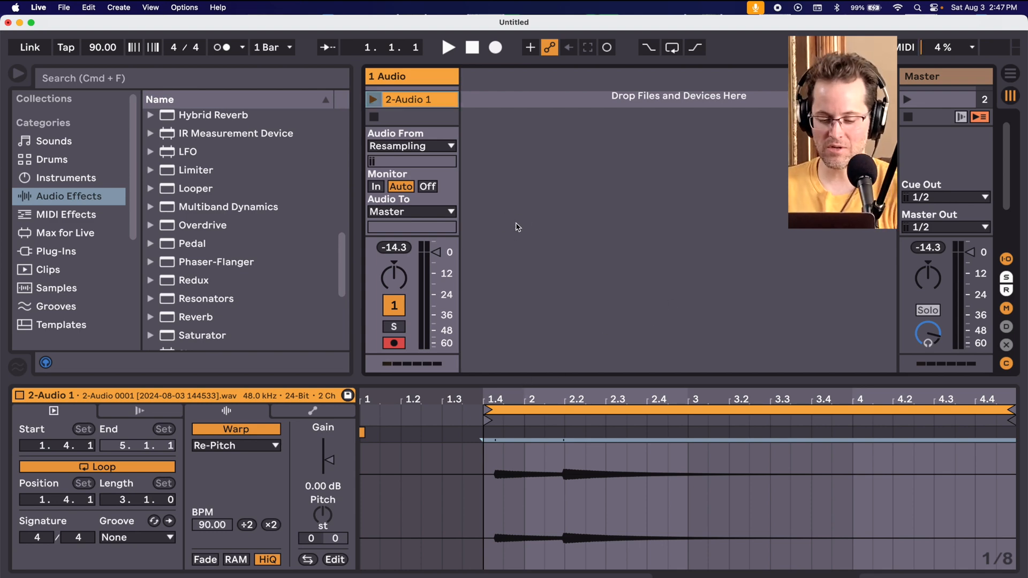
Add a MIDI track and load Simpler on it with the recorded 2-Audio 0001 sample.
key("super+shift+t")
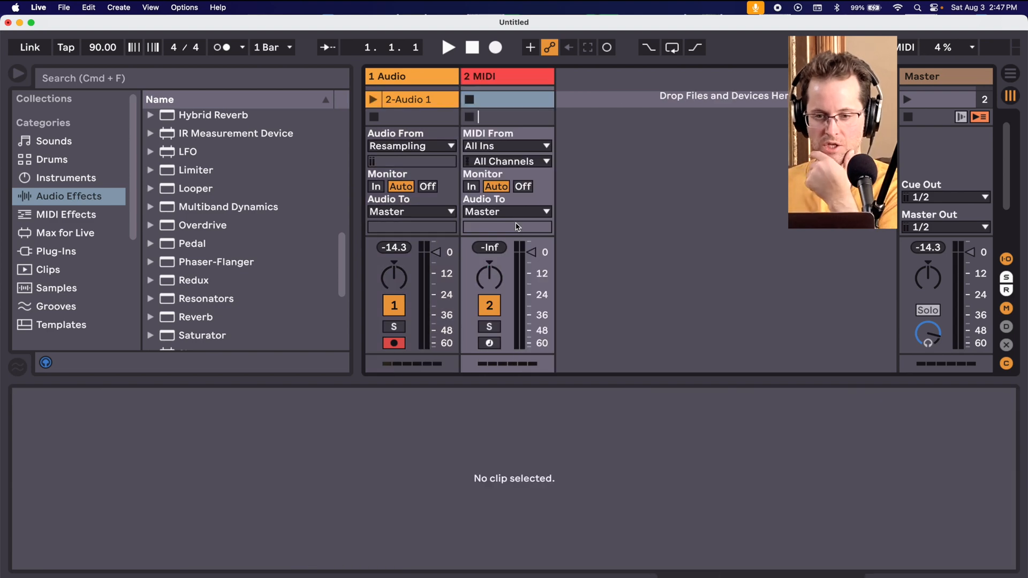
left_click(66, 178)
scroll(171, 242, "down", 2)
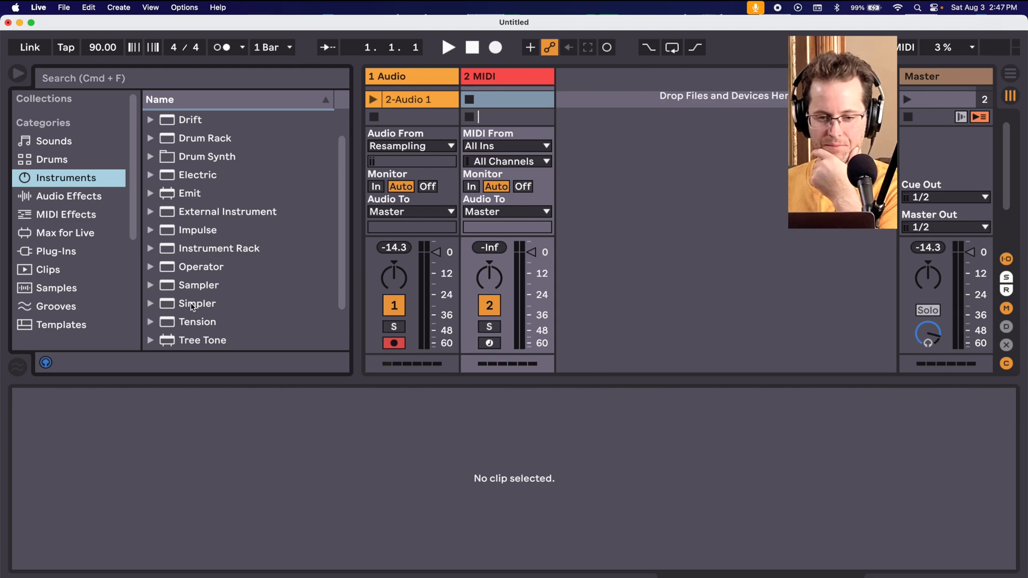
left_click_drag(194, 305, 345, 430)
Move Simpler's sample start close to the second note's onset and arm its track instead of the Audio track.
mouse_move(201, 415)
left_mouse_down()
mouse_move(284, 418)
mouse_move(292, 505)
left_mouse_up()
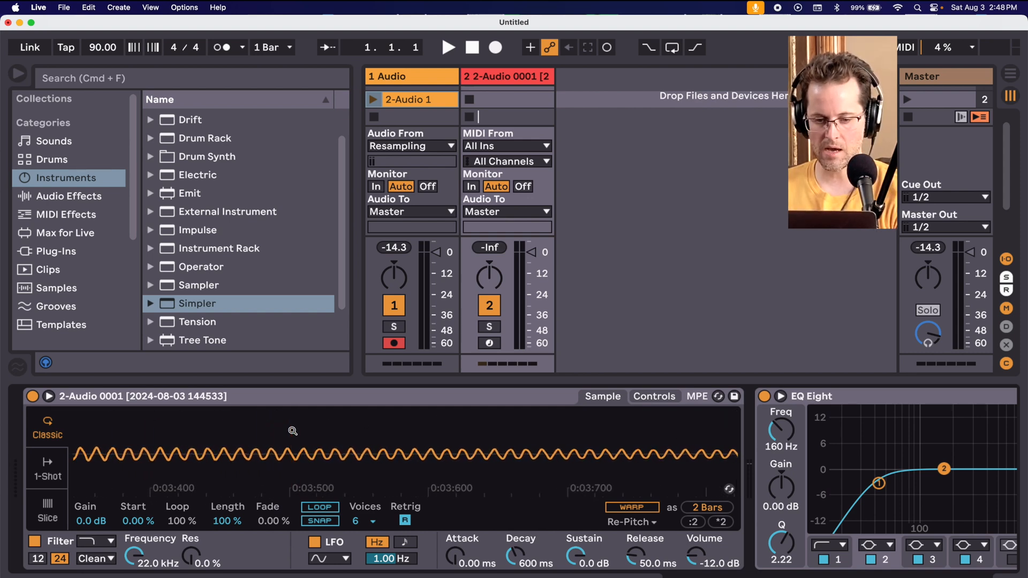
left_click_drag(217, 445, 400, 444)
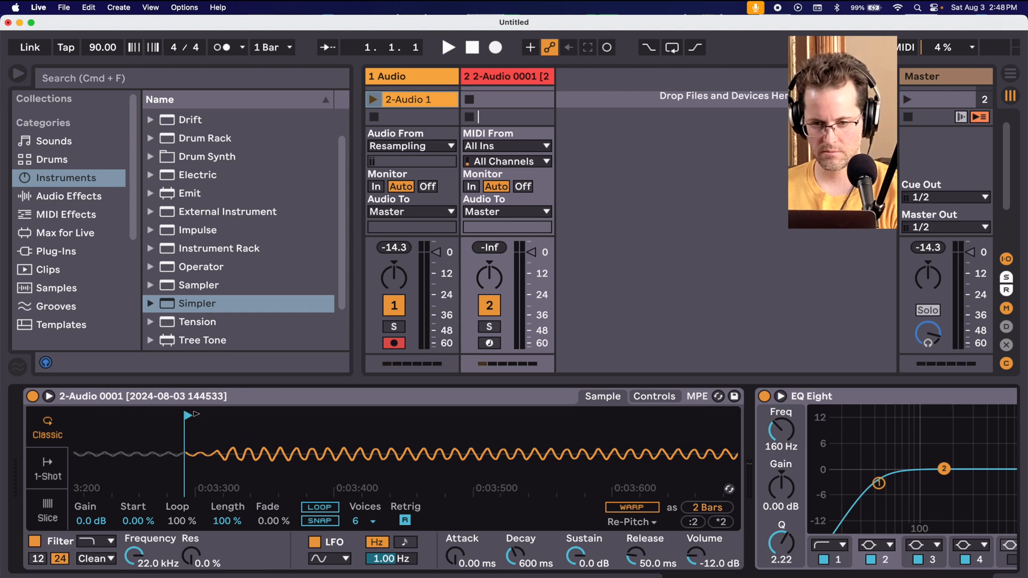
left_click(489, 342)
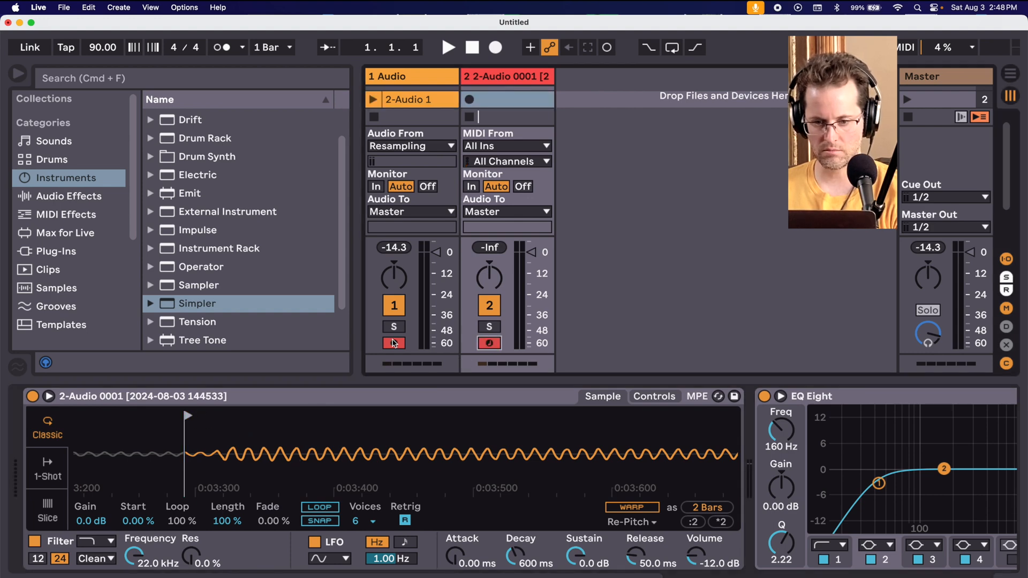
left_click(393, 343)
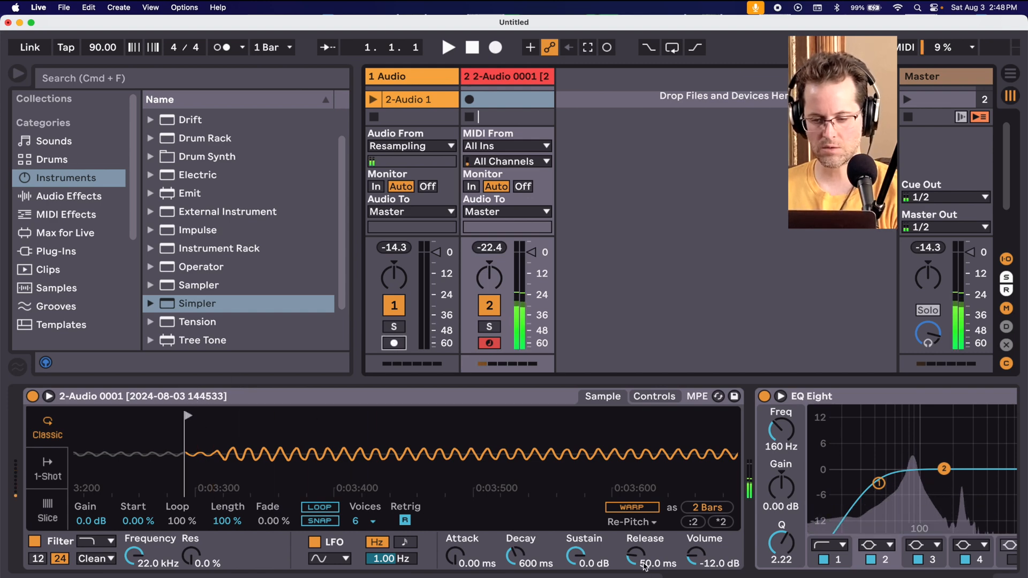
Set Simpler's Release to 19.3 s and refine the sample start to about 0:03:310, where the waveform begins to swell.
left_click_drag(636, 555, 635, 504)
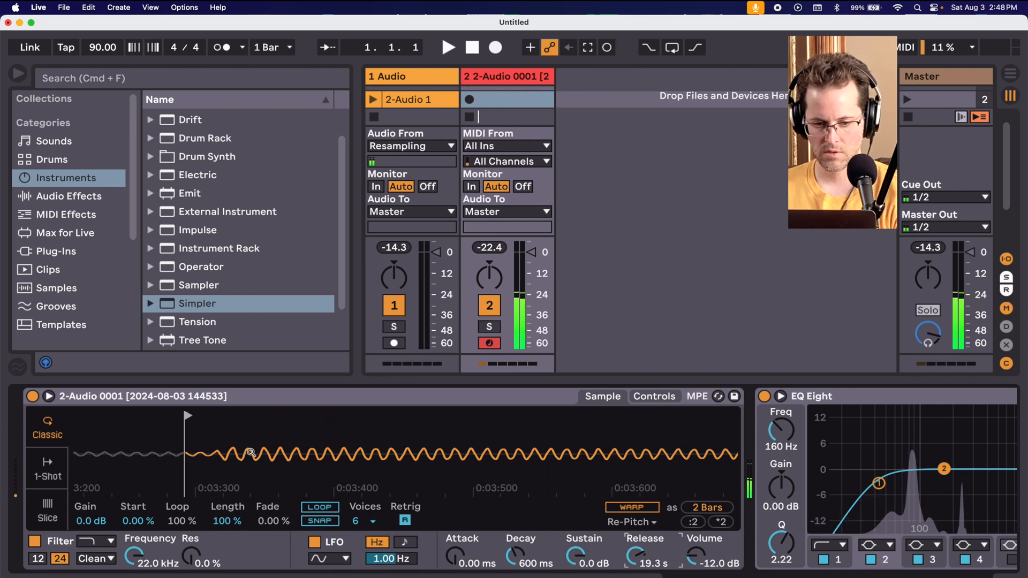
left_click_drag(195, 417, 227, 417)
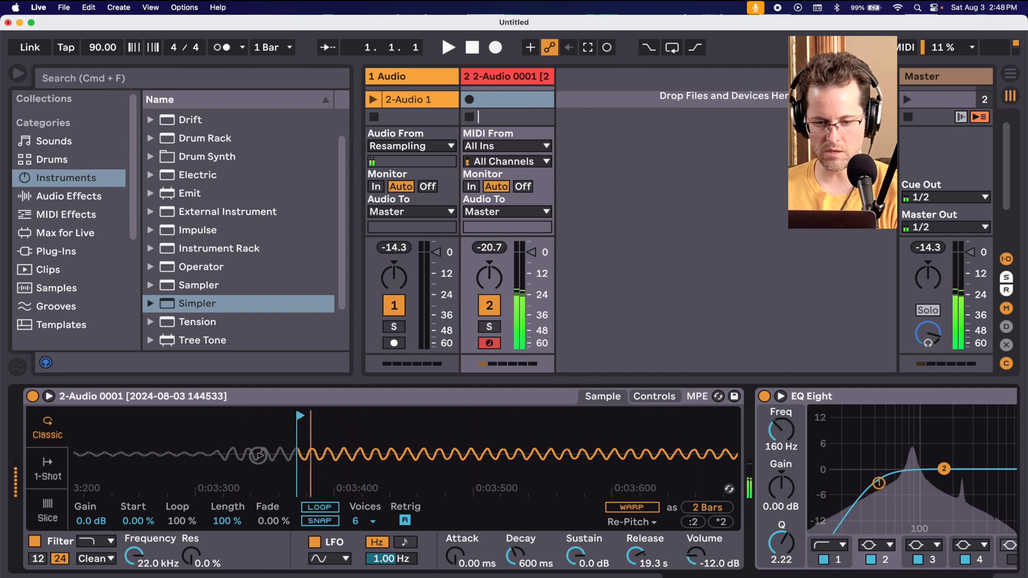
left_click_drag(223, 449, 218, 489)
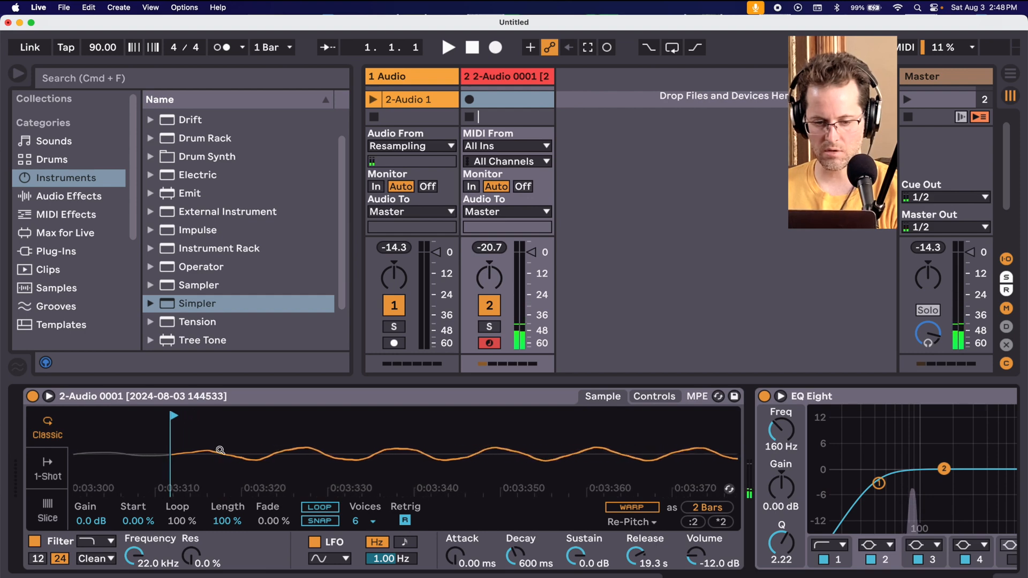
right_click(251, 403)
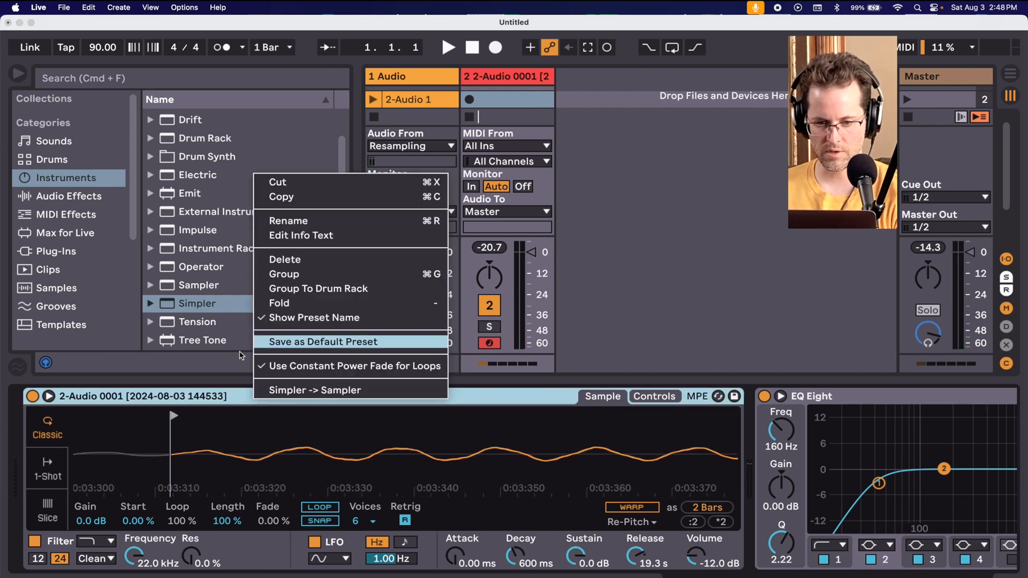
left_click(224, 404)
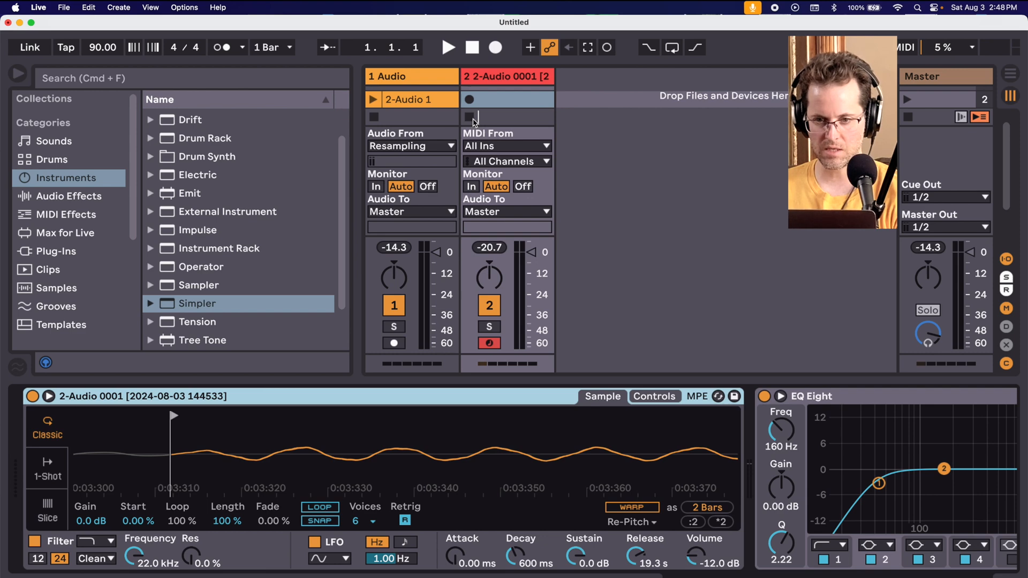
left_click(439, 103)
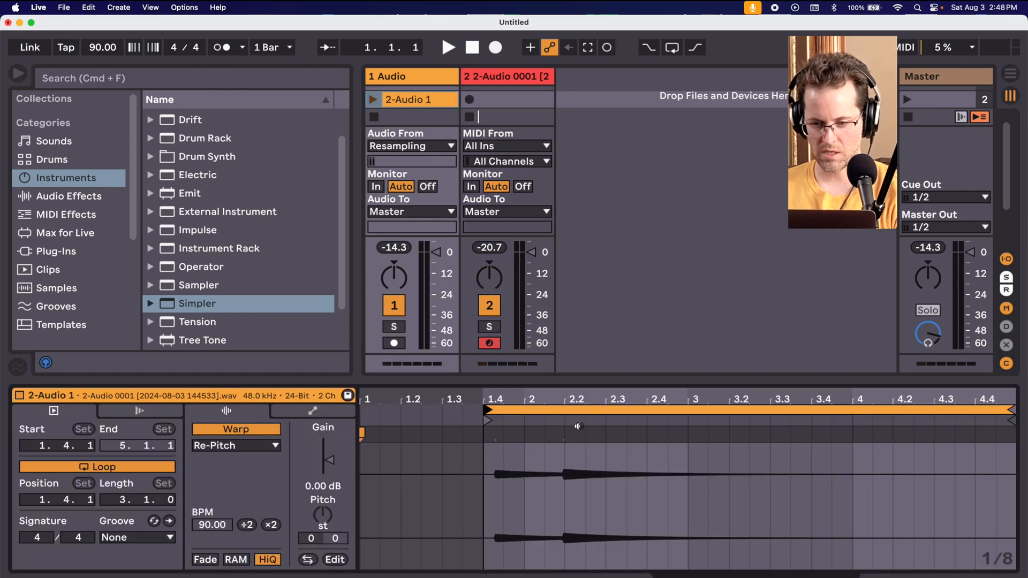
left_click(415, 80)
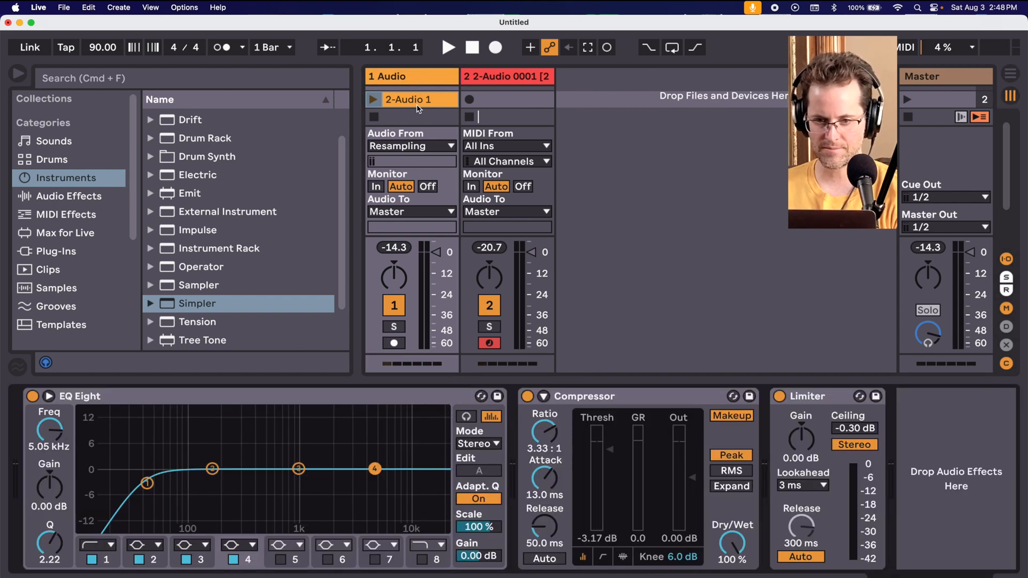
left_click(419, 105)
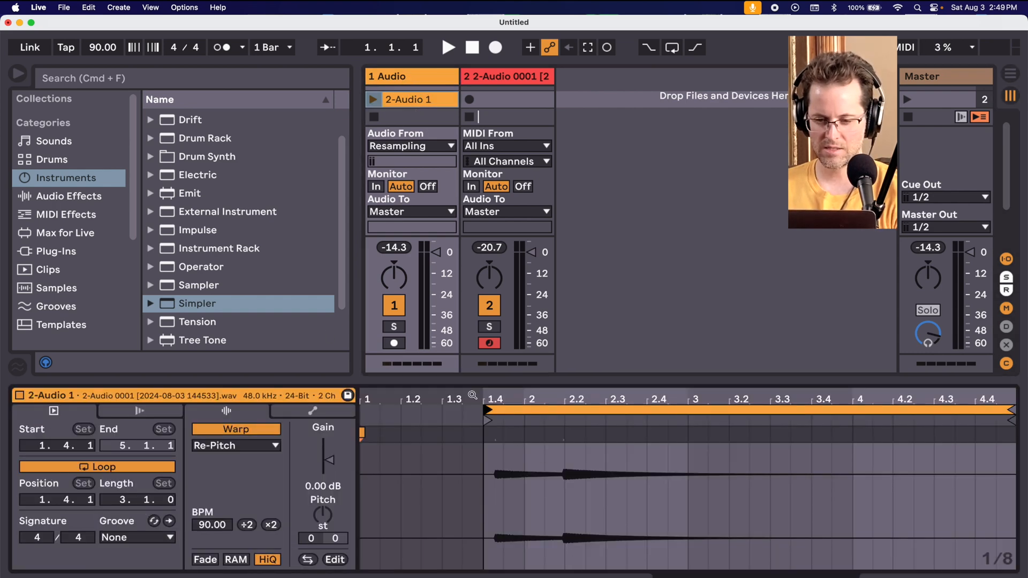
left_click(519, 81)
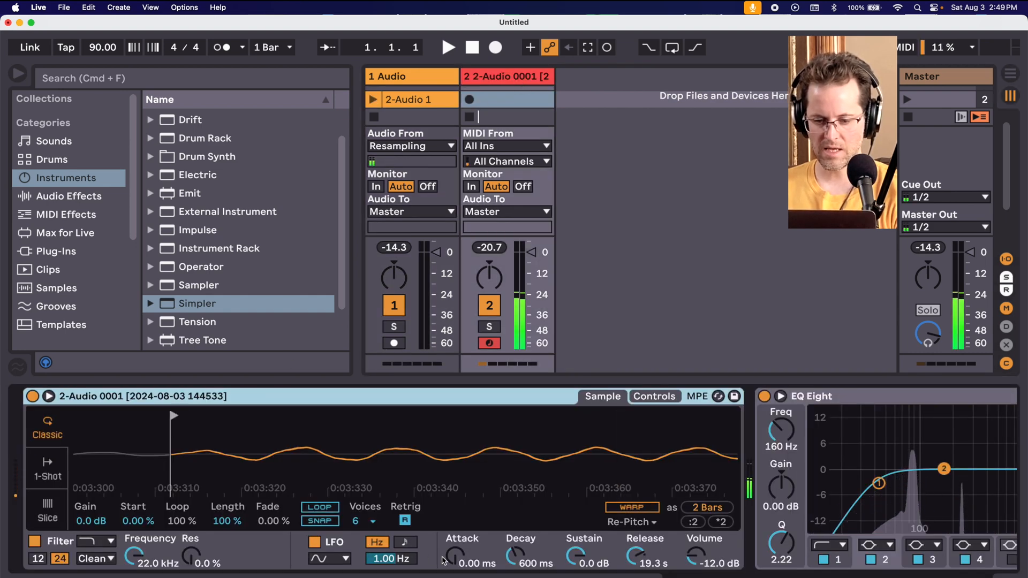
Try a Simpler Attack of about 15 ms, reset it to 0.00 ms, and reposition the sample start directly before the full-level waveform.
left_click_drag(454, 556, 454, 535)
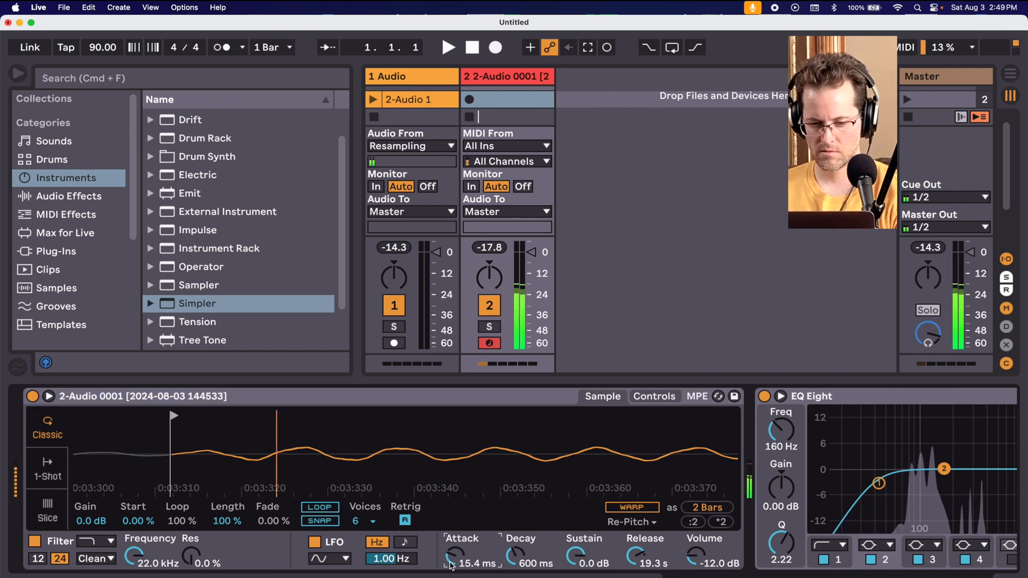
double_click(466, 558)
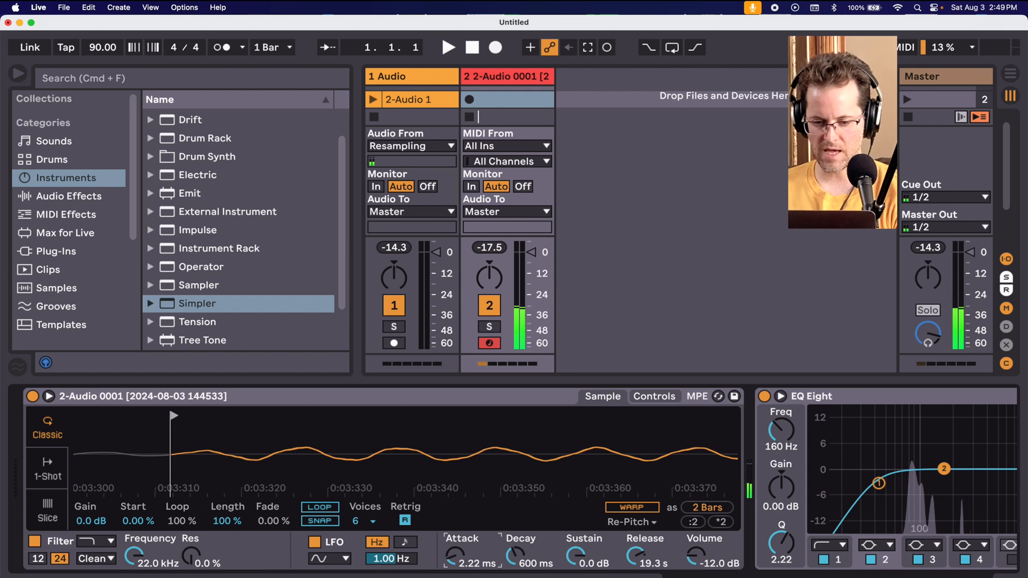
mouse_move(173, 416)
left_mouse_down()
mouse_move(300, 438)
mouse_move(223, 445)
mouse_move(223, 525)
mouse_move(219, 446)
left_mouse_up()
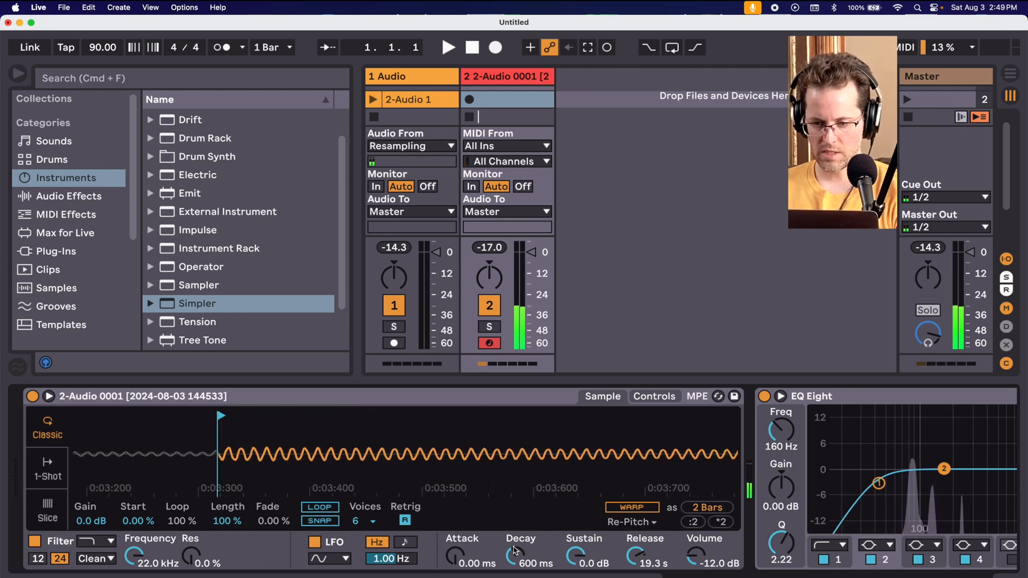
Shape Simpler's amplitude envelope with a 291 ms Decay and -inf dB Sustain, and transpose the sample by -7 st.
left_click(667, 399)
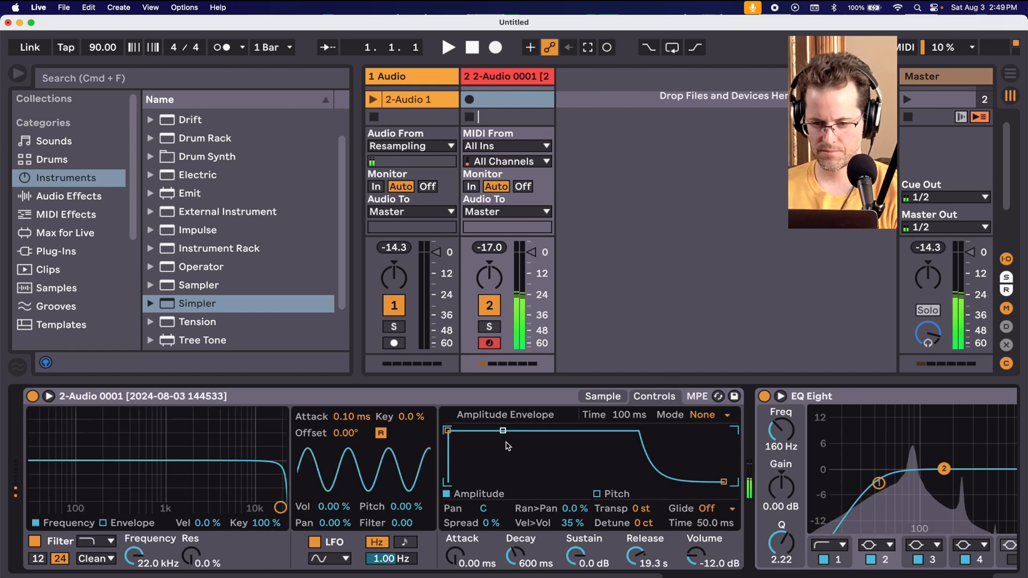
left_click_drag(503, 430, 496, 482)
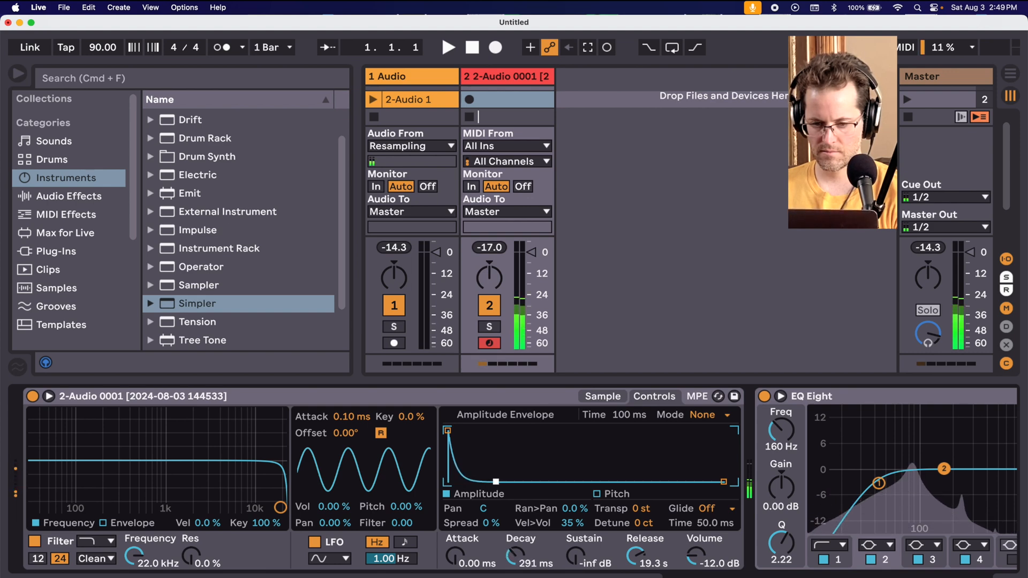
left_click_drag(638, 508, 638, 527)
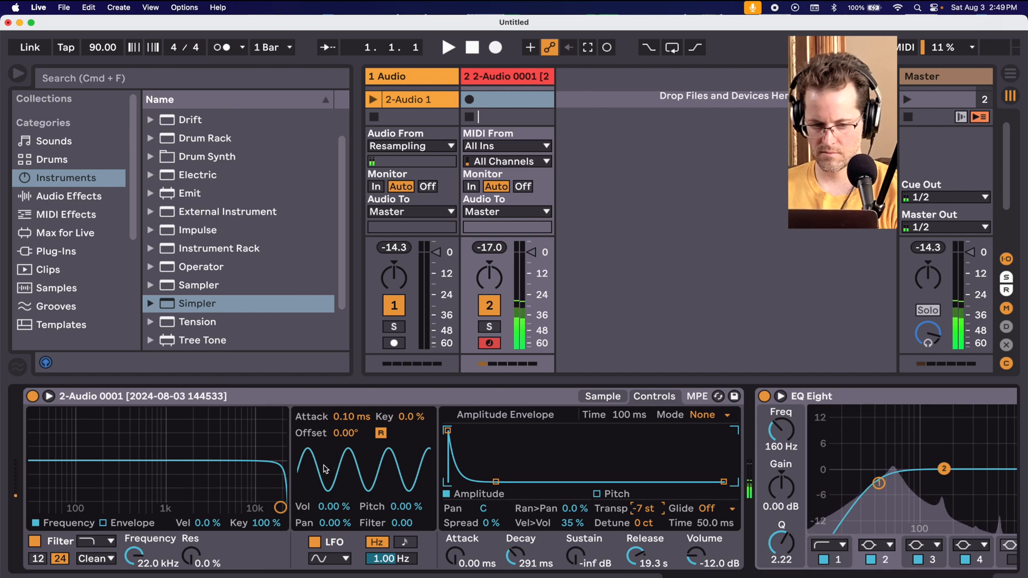
Set Simpler's low-pass filter to 1.30 kHz with 52 % resonance, using the PRD circuit with 14.5 dB Drive.
left_click_drag(279, 507, 175, 468)
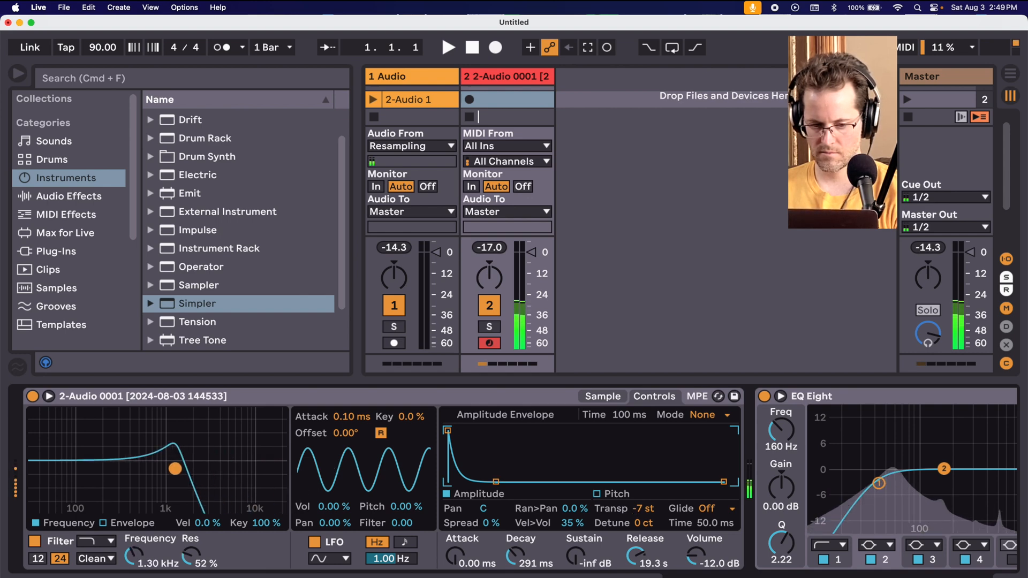
left_click(103, 567)
left_click(93, 545)
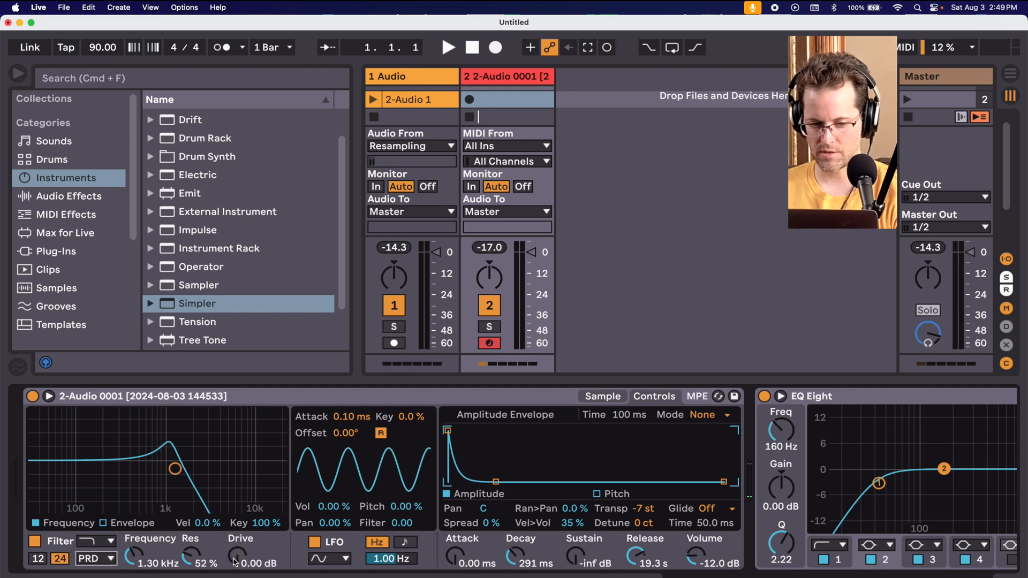
left_click_drag(234, 562, 235, 535)
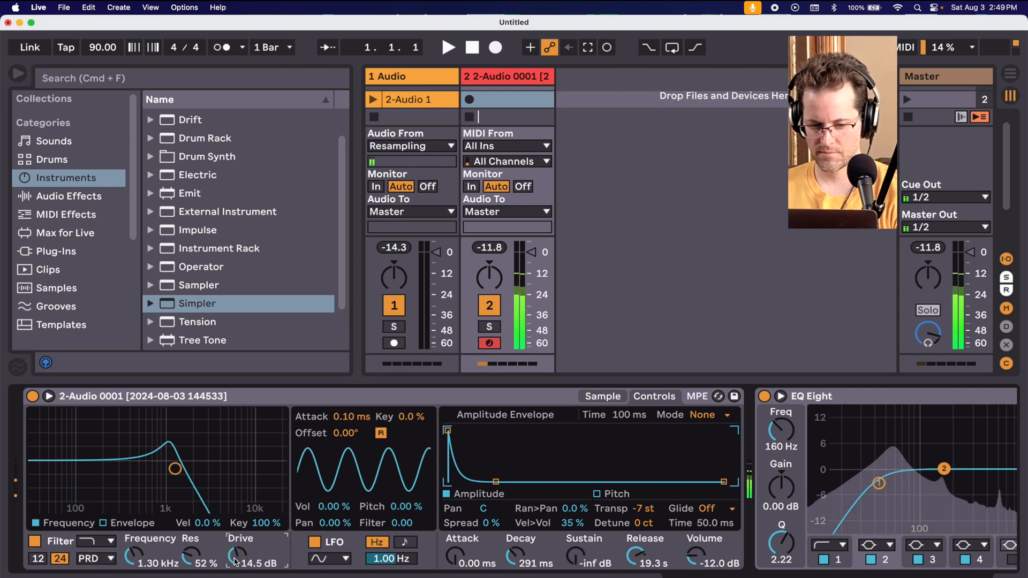
Adjust the amplitude envelope to a Decay of 115 ms and a Sustain of -24 dB, and display the filter's envelope settings.
left_click_drag(495, 481, 495, 466)
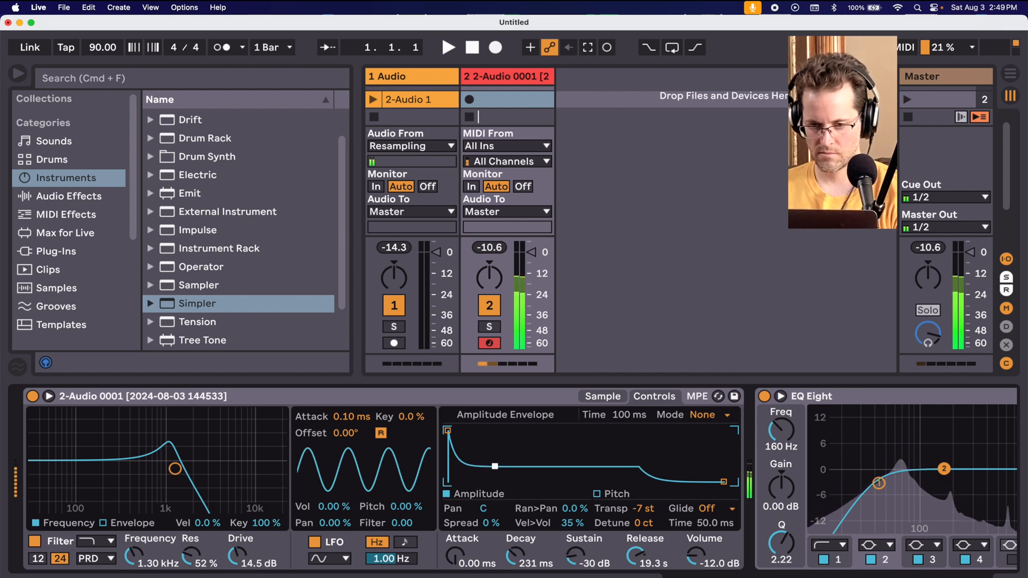
left_click_drag(494, 466, 489, 462)
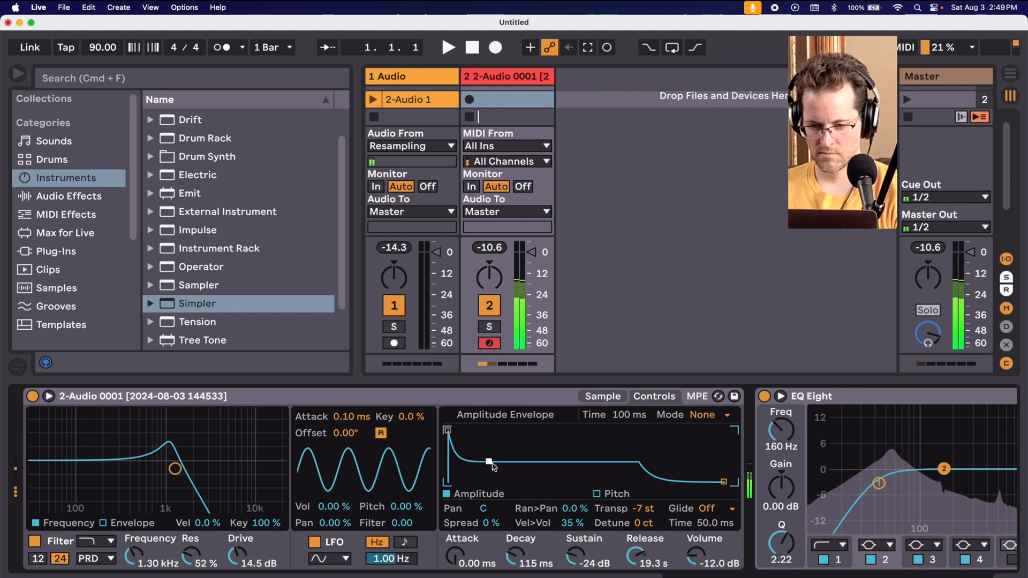
left_click(104, 523)
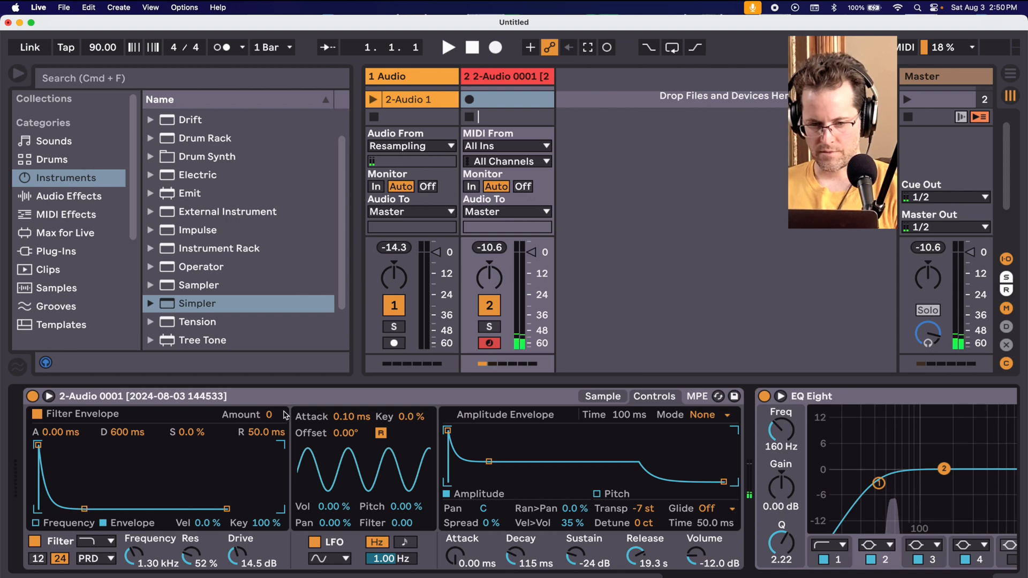
Set the filter envelope to an Amount of 72, Decay 969 ms, Sustain 33 % and Release 13.2 s.
left_click_drag(269, 415, 270, 408)
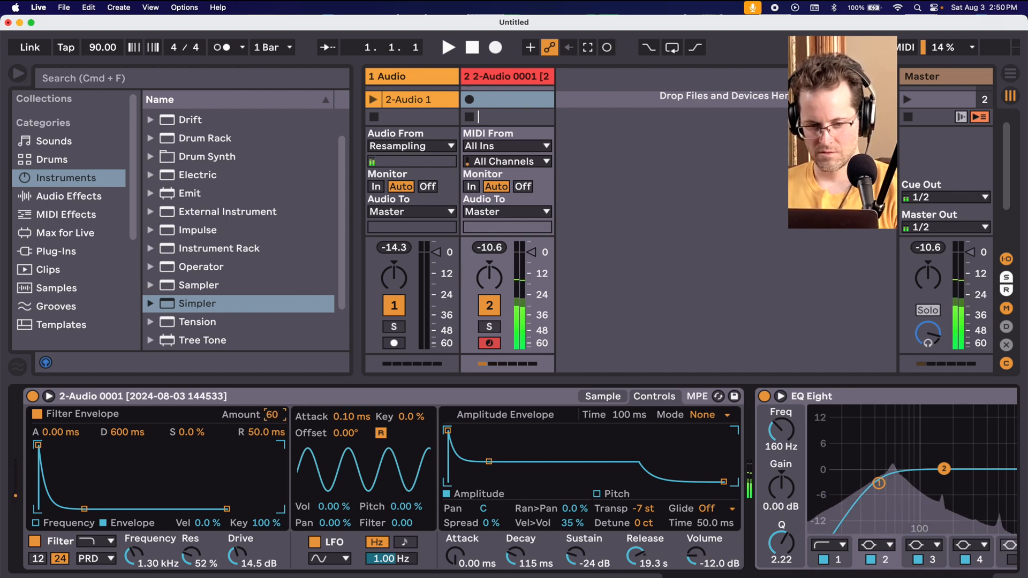
left_click_drag(271, 415, 272, 408)
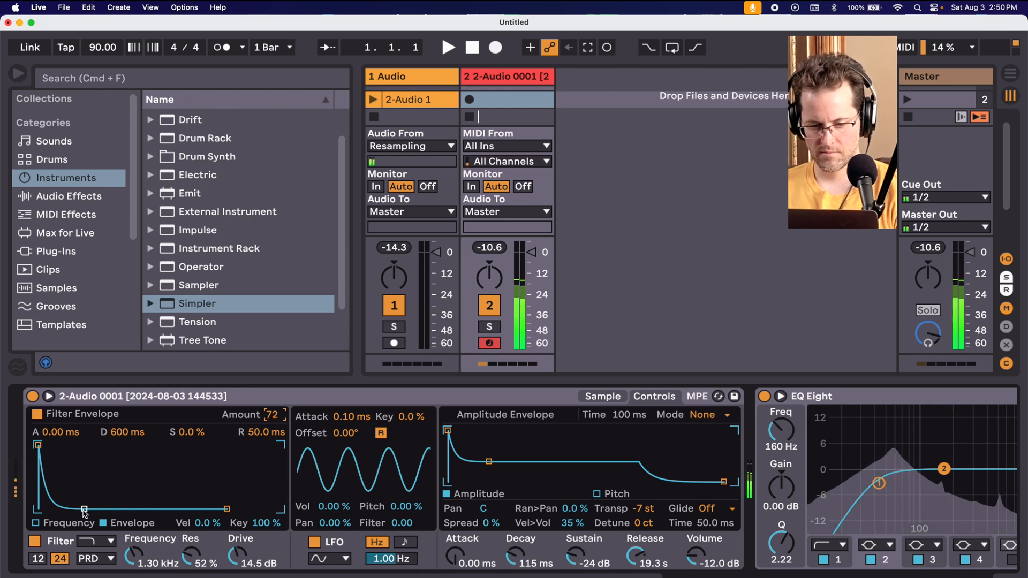
left_click_drag(84, 508, 88, 488)
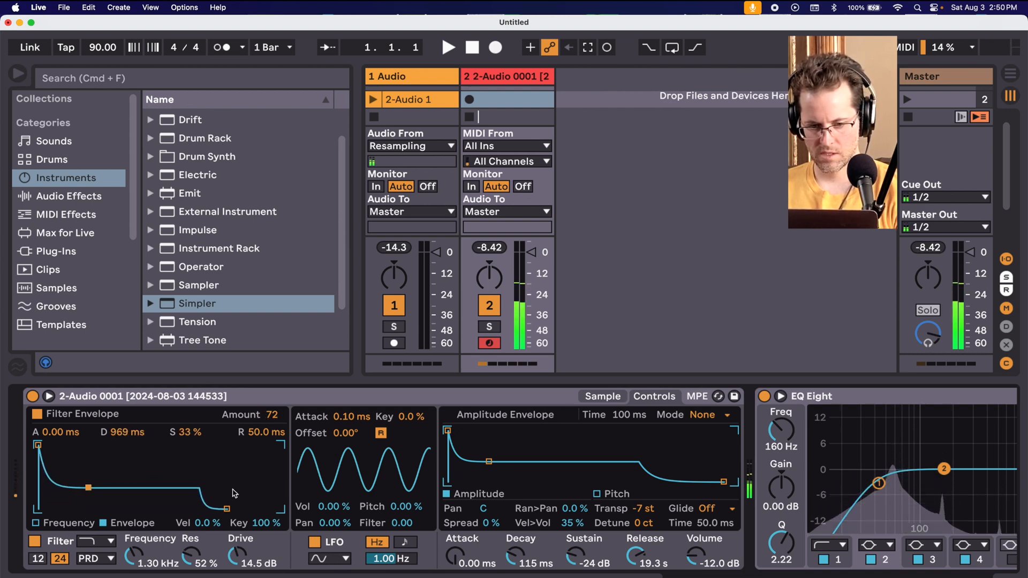
left_click_drag(227, 508, 281, 448)
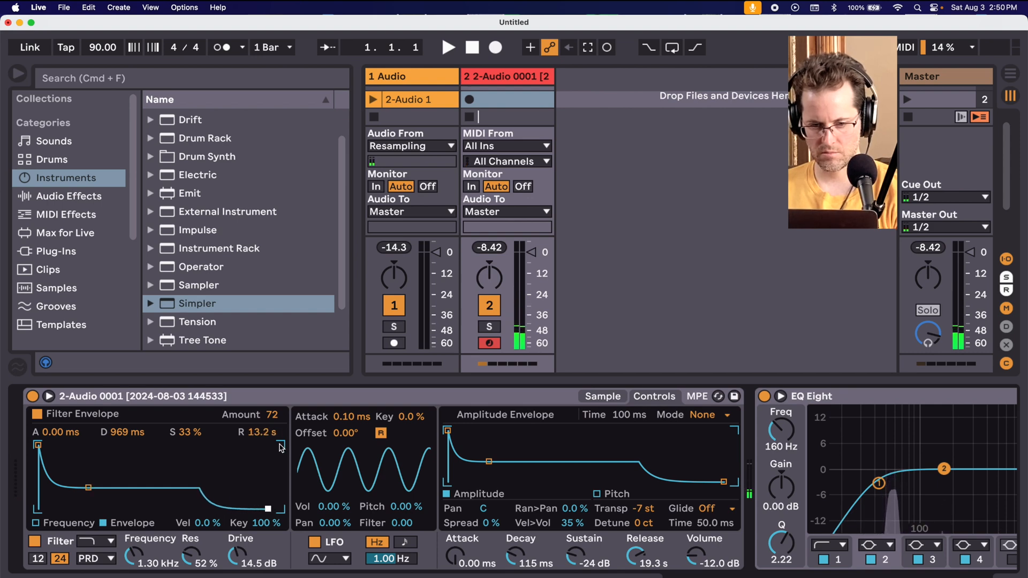
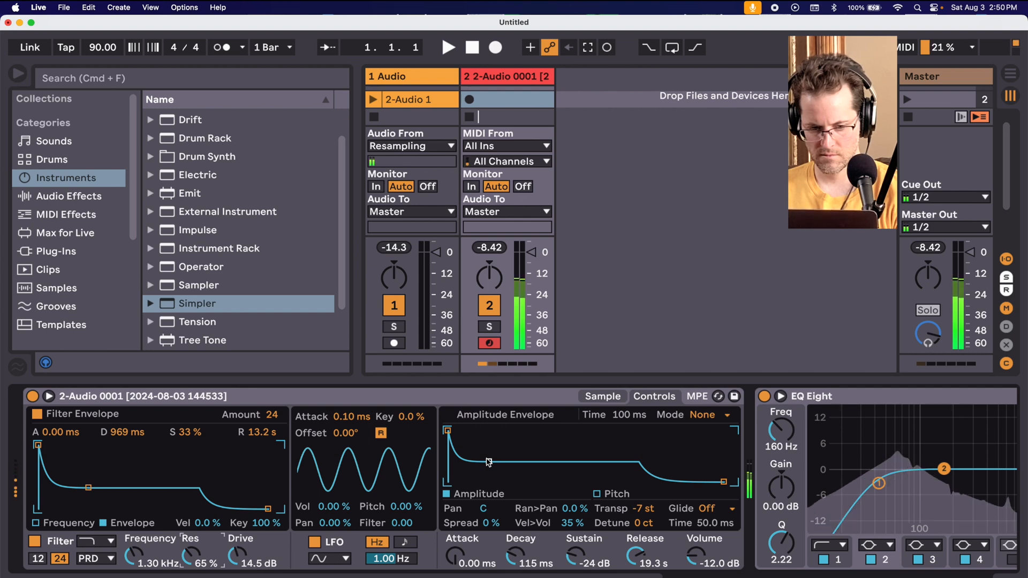
Change the filter envelope to Decay 7.63 s and Sustain 0 %, and the amplitude envelope to Decay 91.5 ms and Sustain -9.1 dB.
left_click_drag(88, 487, 104, 509)
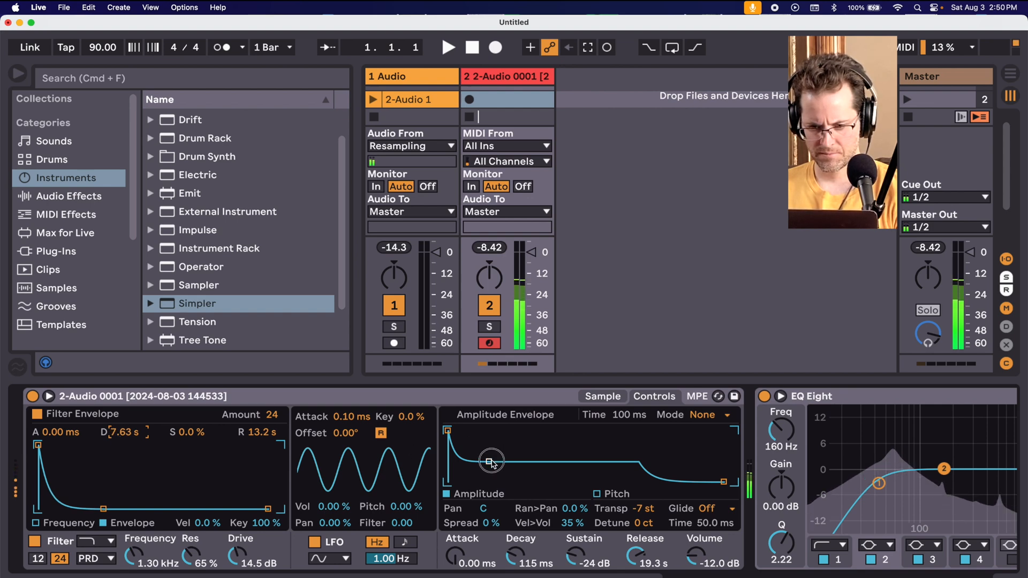
left_click_drag(489, 460, 492, 445)
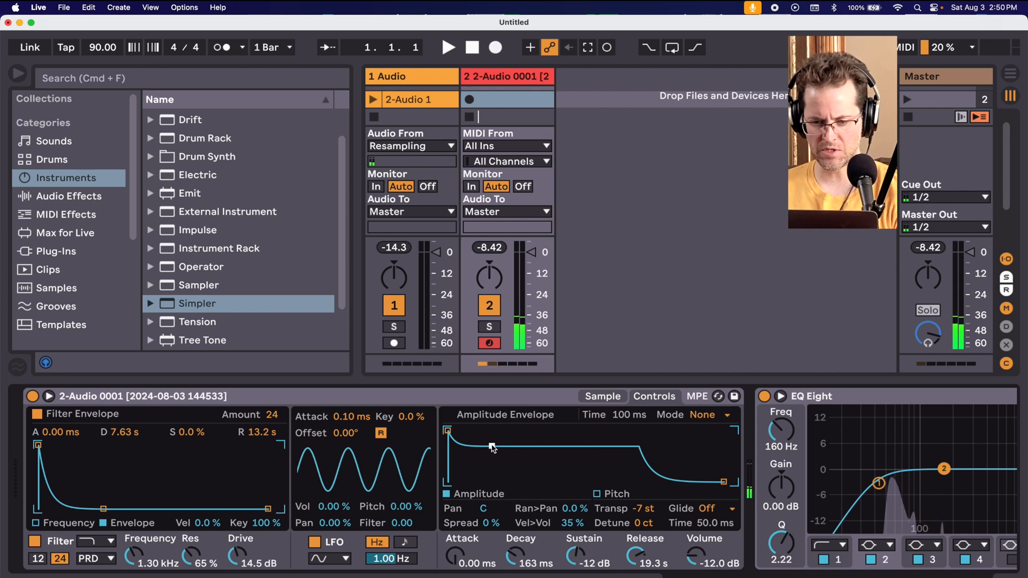
mouse_move(492, 445)
left_mouse_down()
mouse_move(488, 430)
mouse_move(486, 442)
left_mouse_up()
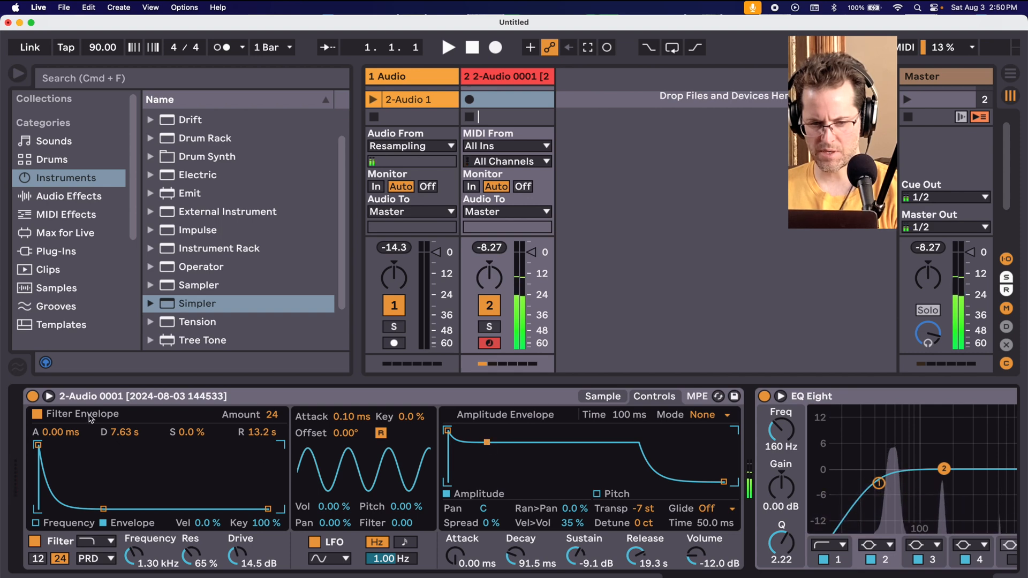
Raise the filter envelope's Amount to 30 and lengthen its Decay to 8.75 s.
left_click_drag(278, 414, 277, 410)
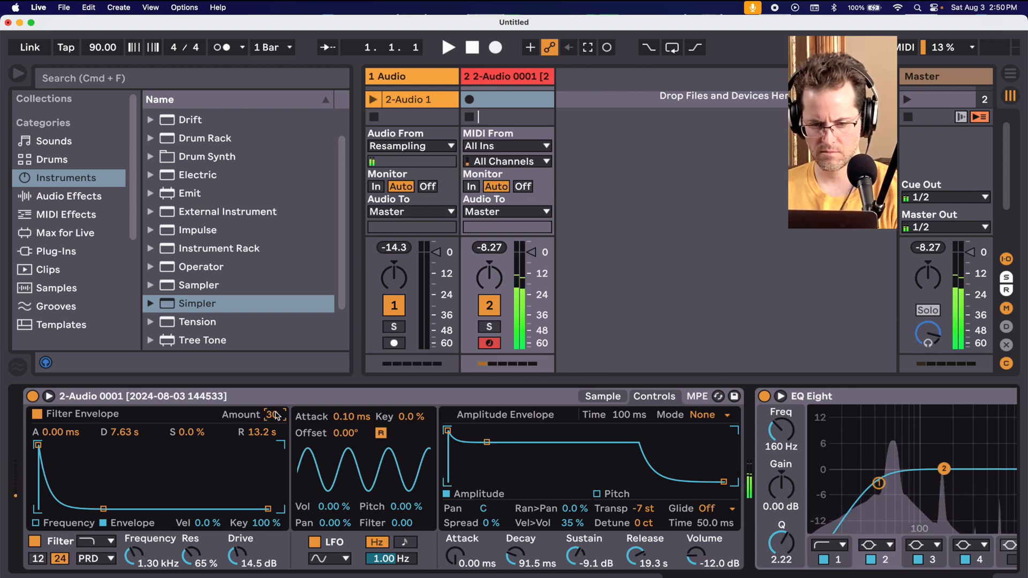
left_click(237, 559)
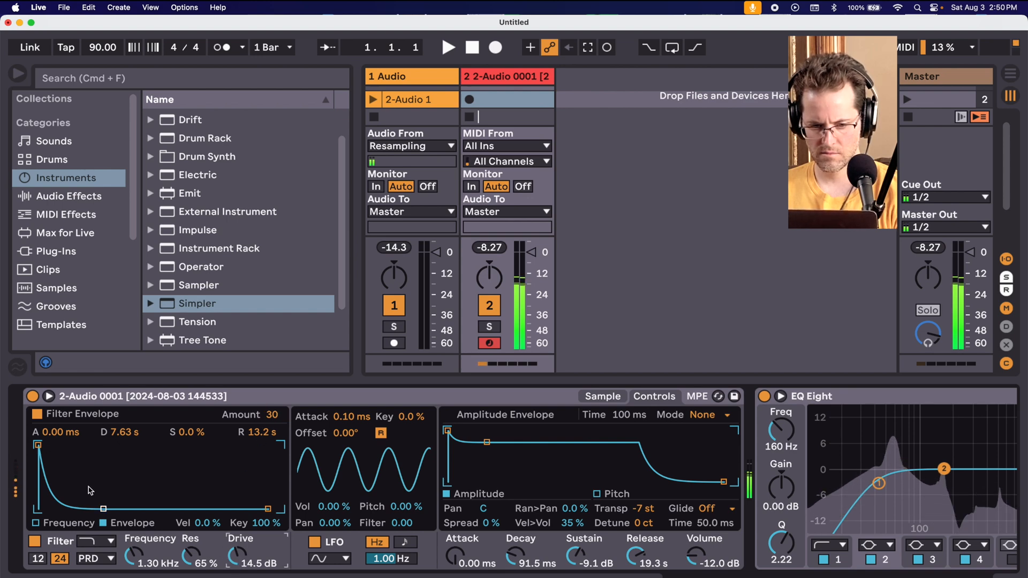
mouse_move(104, 509)
left_mouse_down()
mouse_move(88, 485)
mouse_move(95, 466)
mouse_move(81, 507)
mouse_move(105, 508)
left_mouse_up()
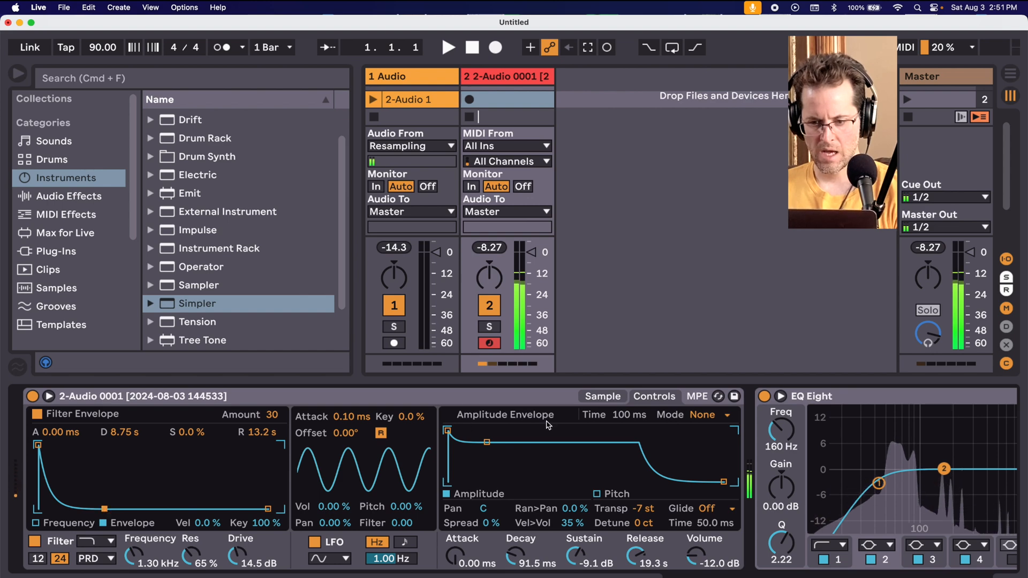
Set Simpler's filter frequency to 3.91 kHz and display the sample waveform in the expanded view.
left_click(592, 397)
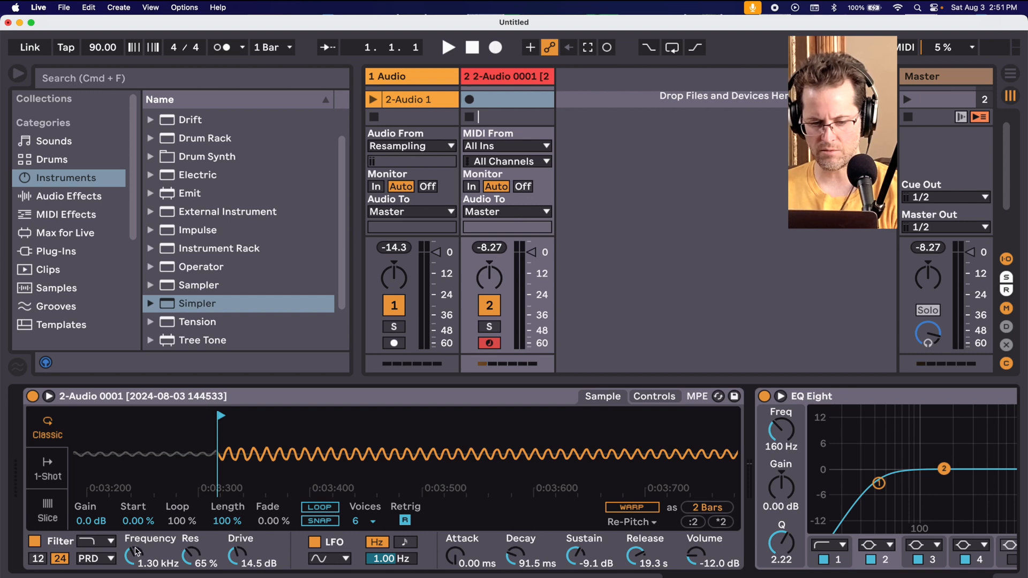
left_click_drag(135, 552, 135, 524)
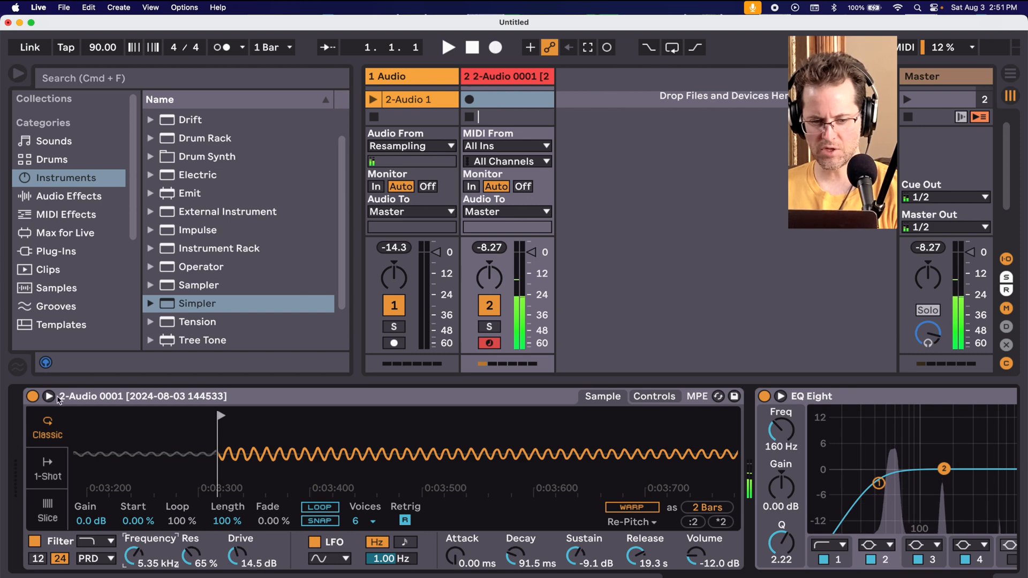
left_click(49, 396)
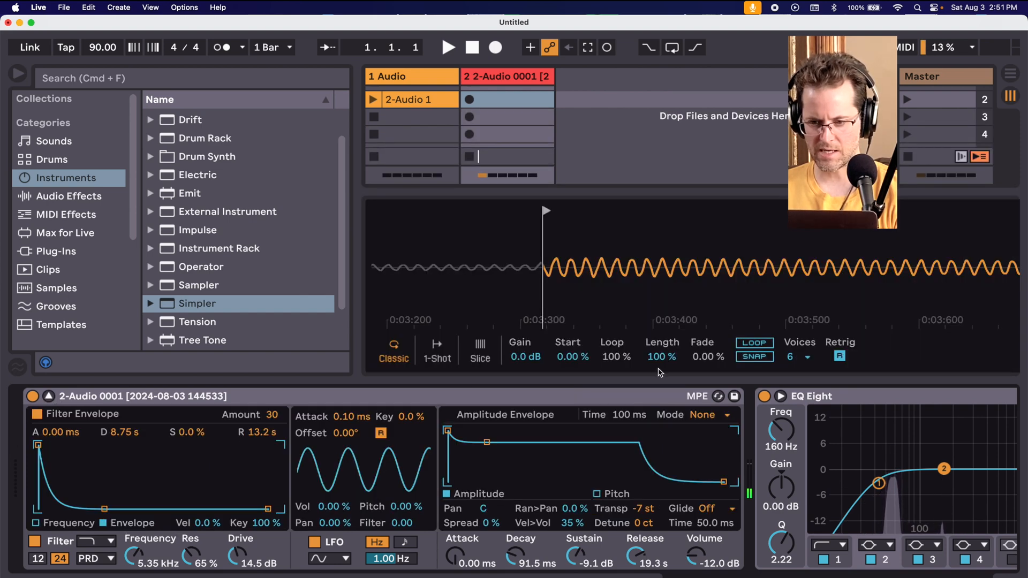
left_click_drag(135, 556, 135, 560)
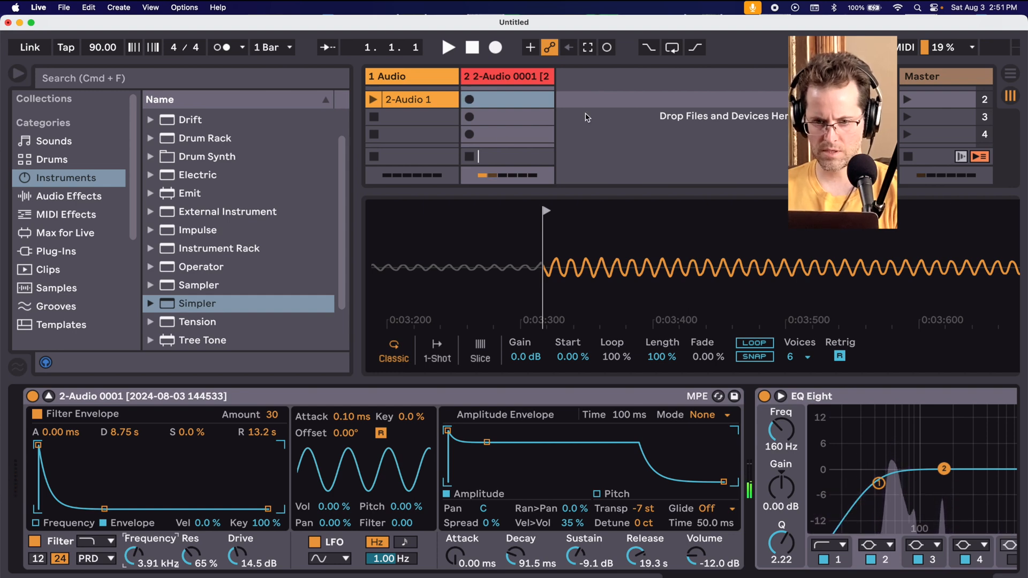
Arm the resampling audio track and record the Simpler performance into its fourth clip slot, with the new clip open in detail.
key("super+alt+l")
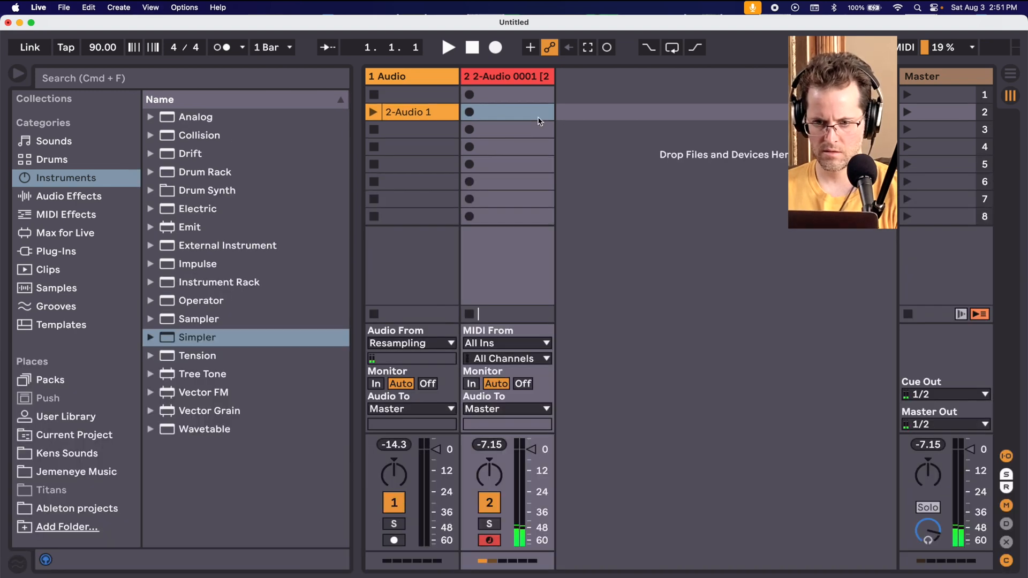
left_click(401, 539)
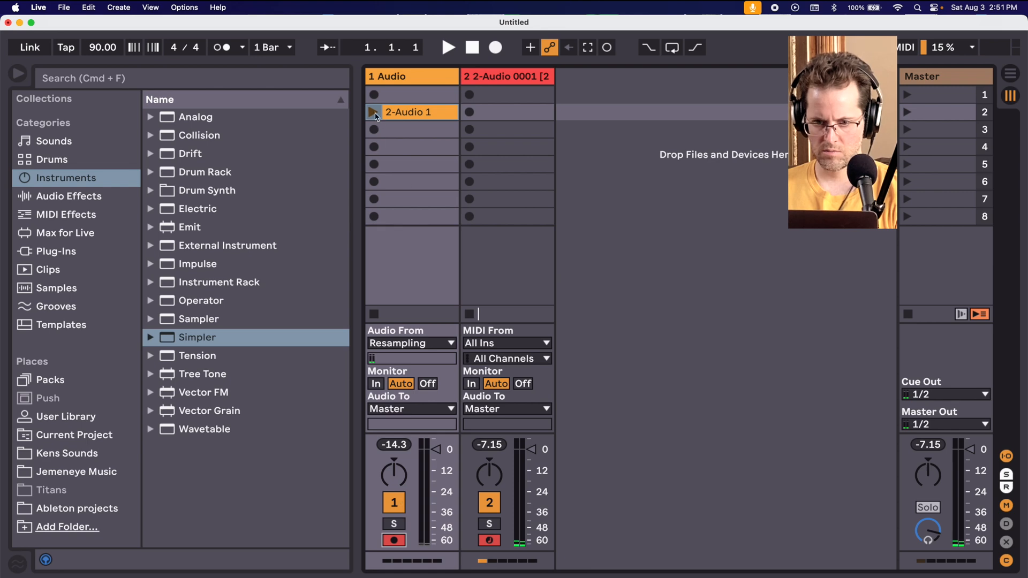
left_click(373, 147)
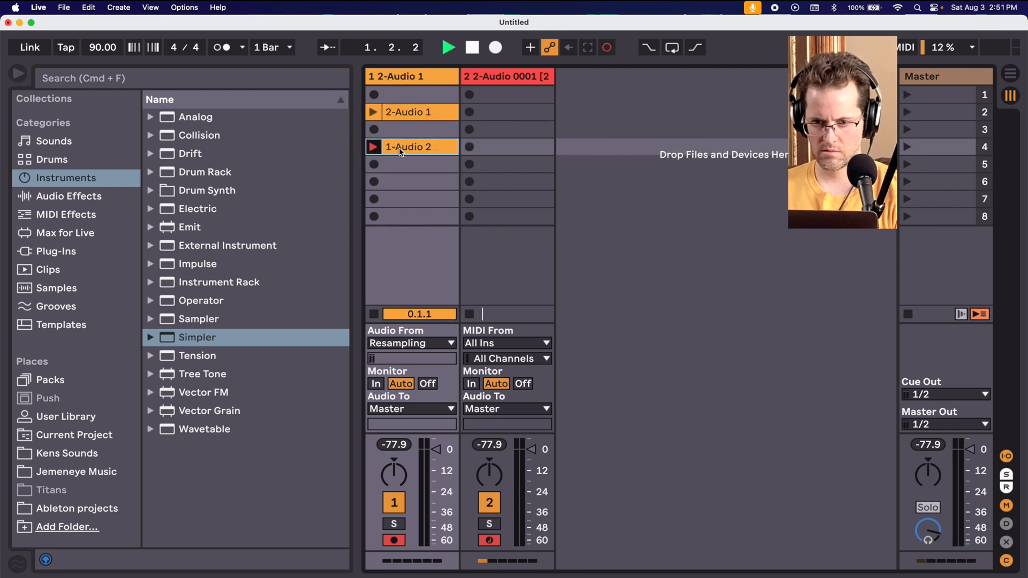
double_click(400, 148)
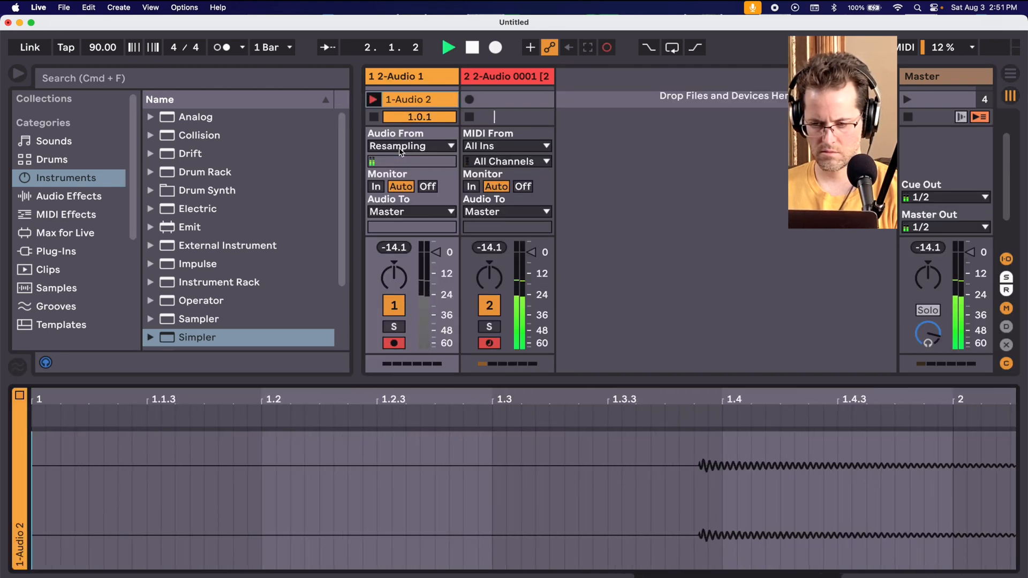
left_click(373, 117)
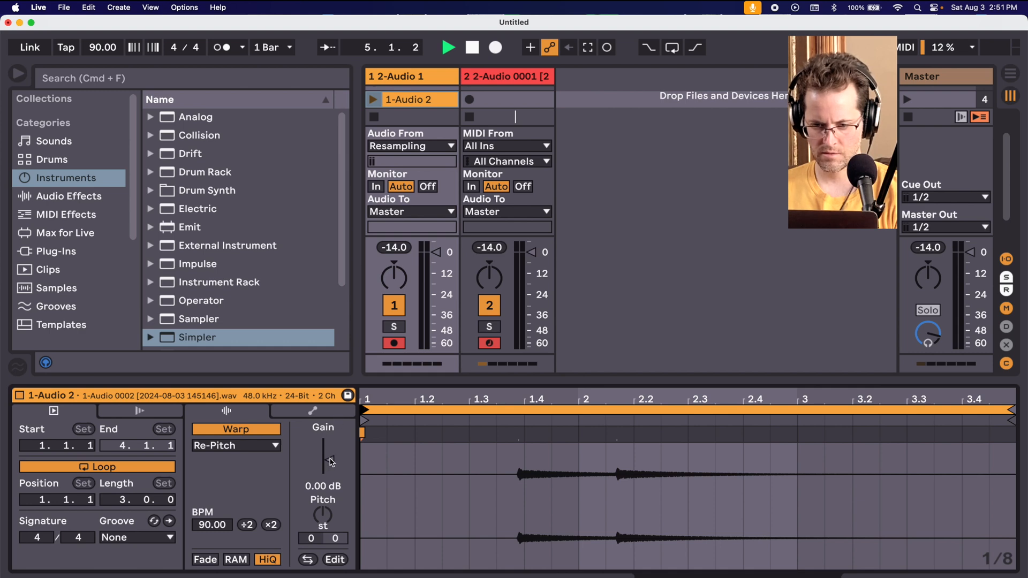
Raise the recorded clip's gain to 9.81 dB and audition it.
left_click_drag(329, 460, 333, 448)
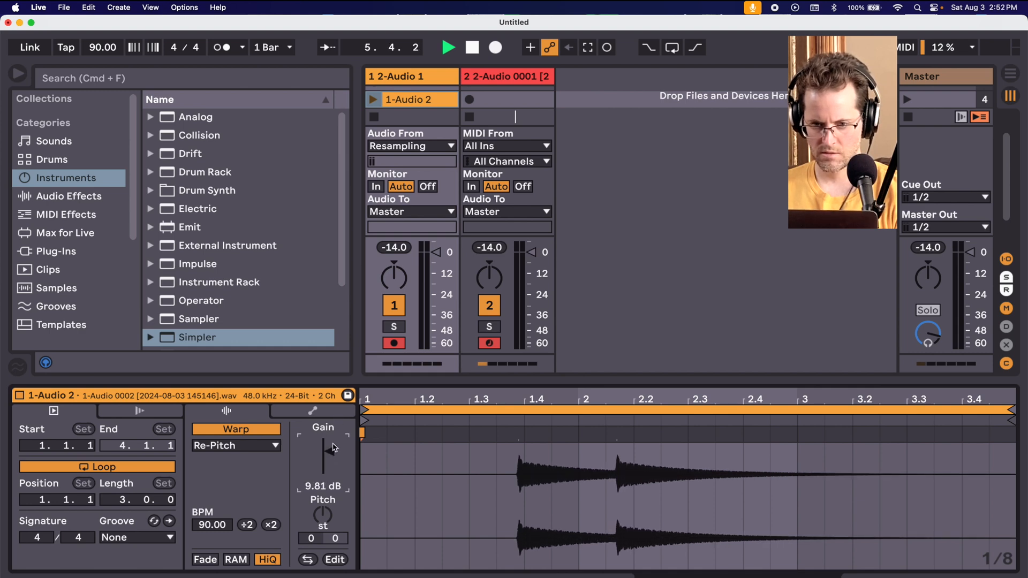
left_click(373, 100)
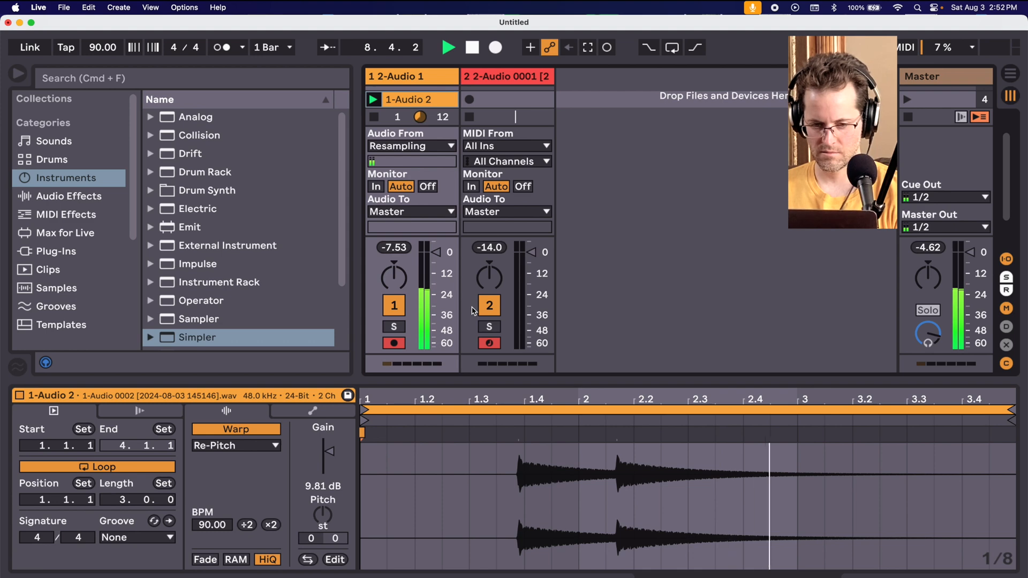
key("space")
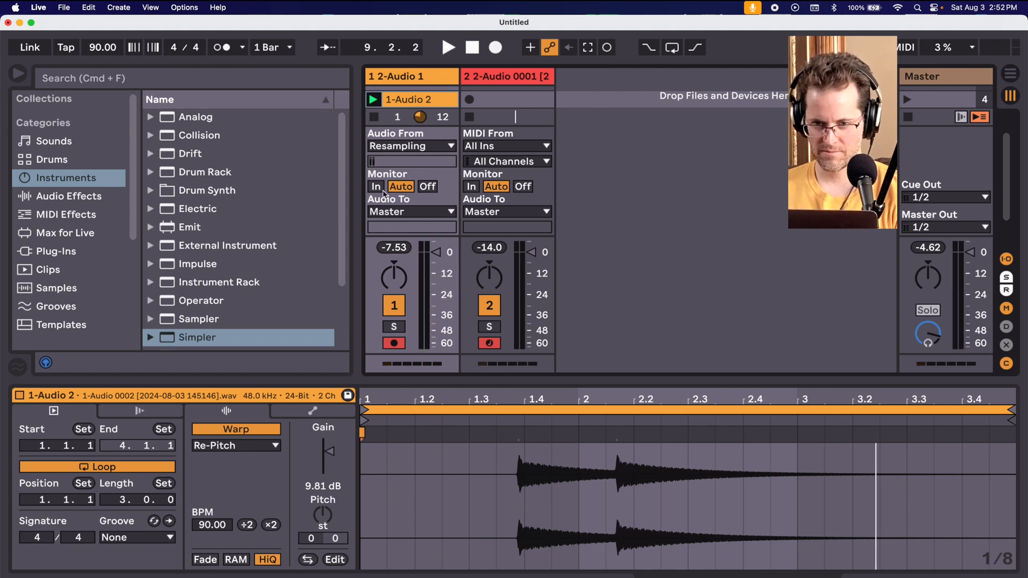
key("Tab")
left_click_drag(424, 104, 418, 254)
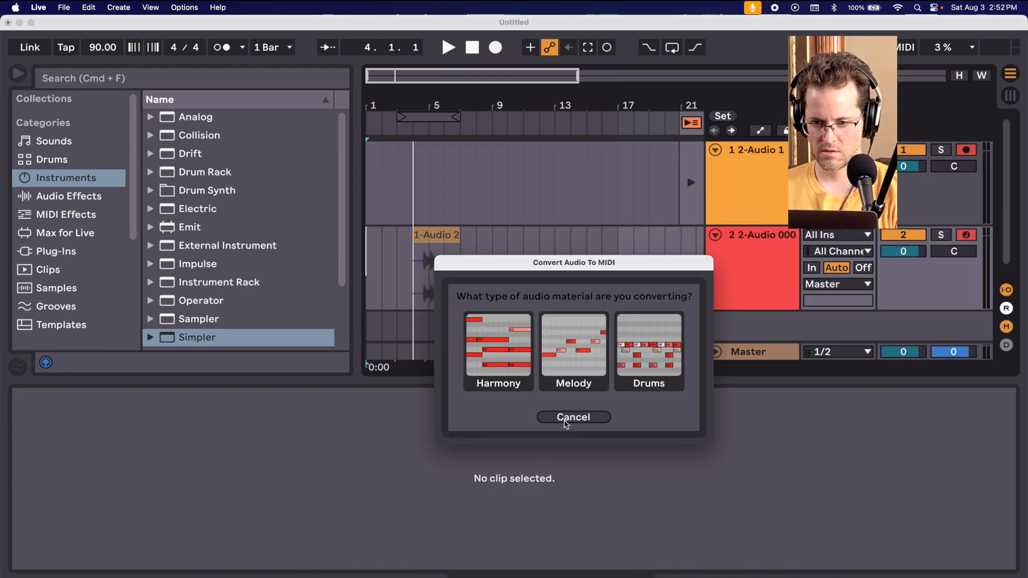
left_click(566, 418)
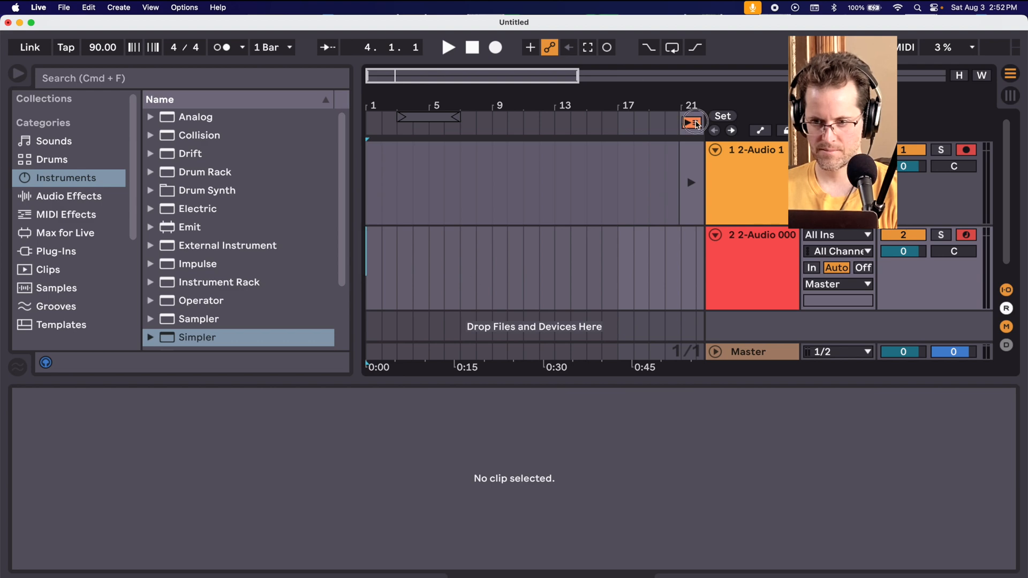
Return the tracks to Arrangement playback and place the 1-Audio 2 clip at bar 7 of the audio track in the Arrangement.
left_click(695, 123)
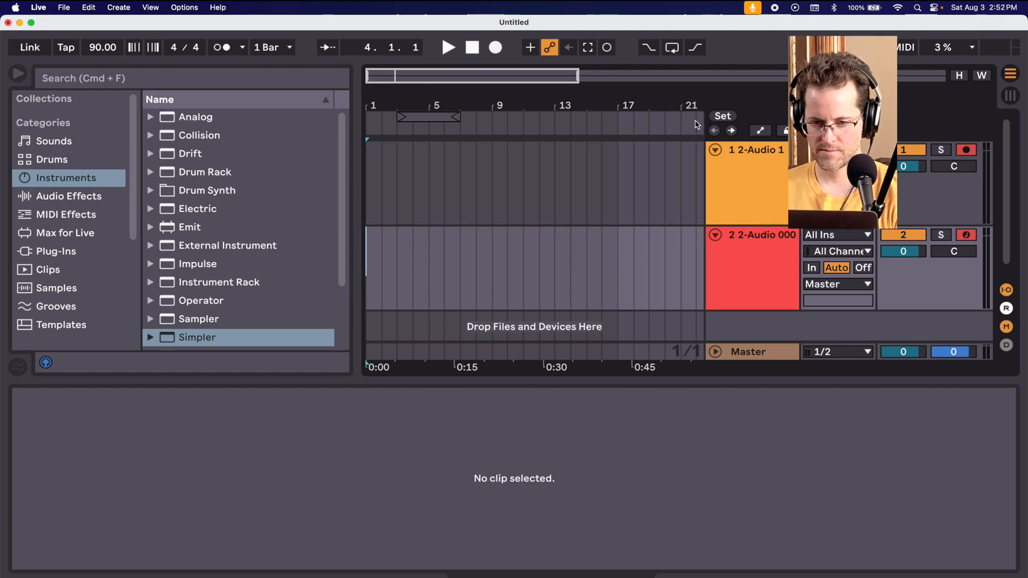
key("Tab")
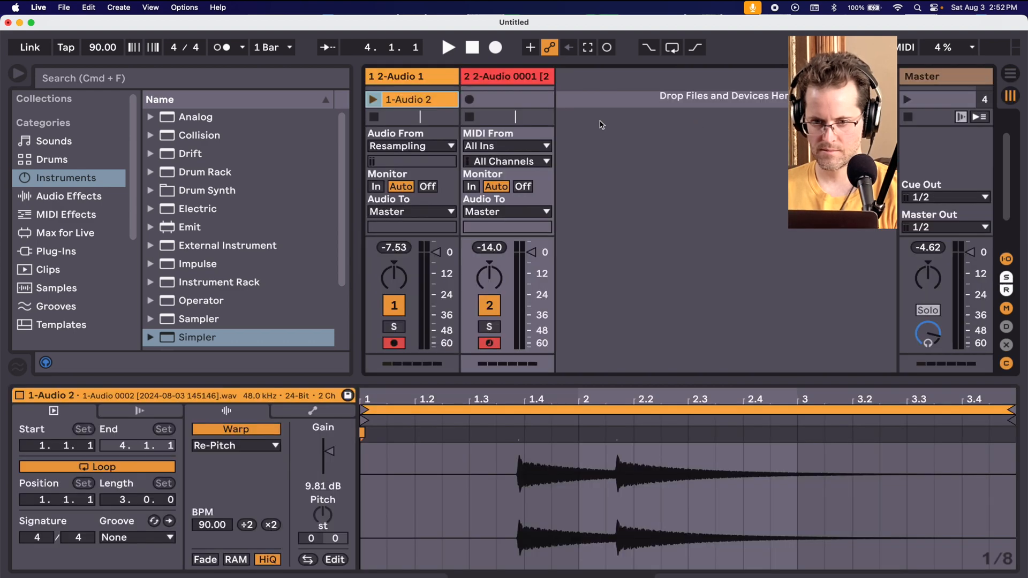
key("Tab")
left_click_drag(442, 99, 483, 179)
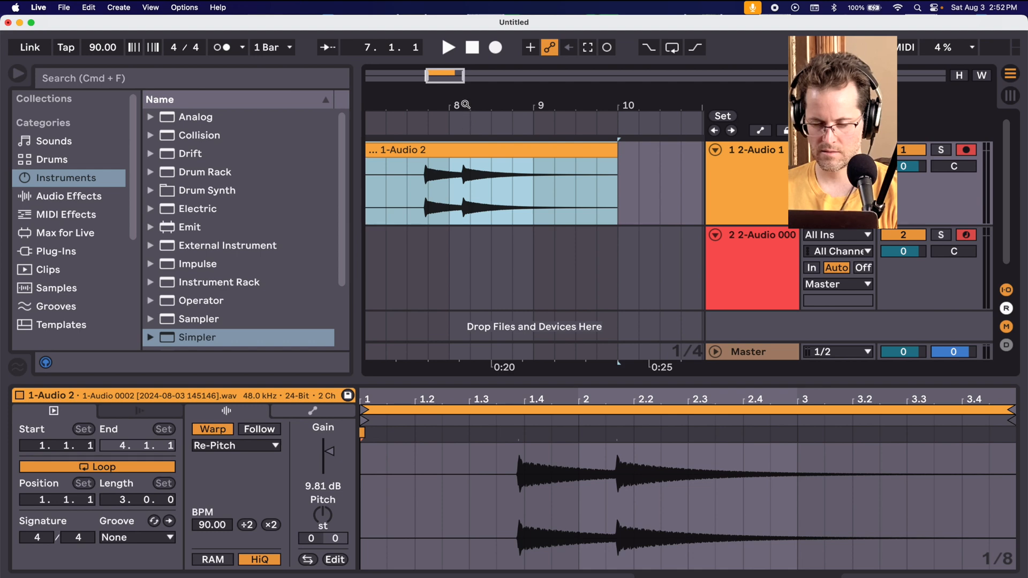
Split the 1-Audio 2 clip just before its second hit and delete the portion ahead of the split.
left_click_drag(464, 105, 464, 203)
left_click(433, 191)
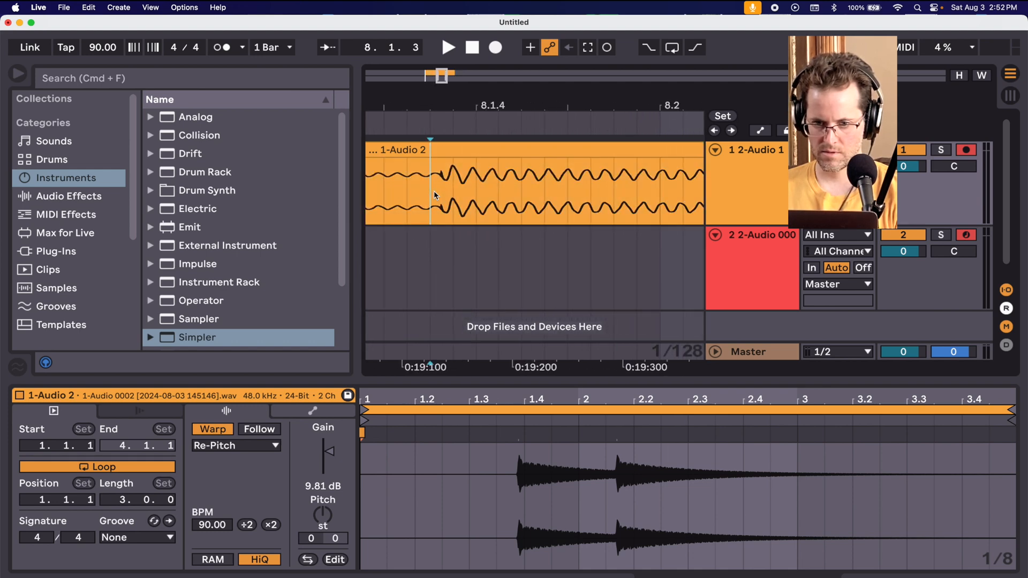
key("super+e")
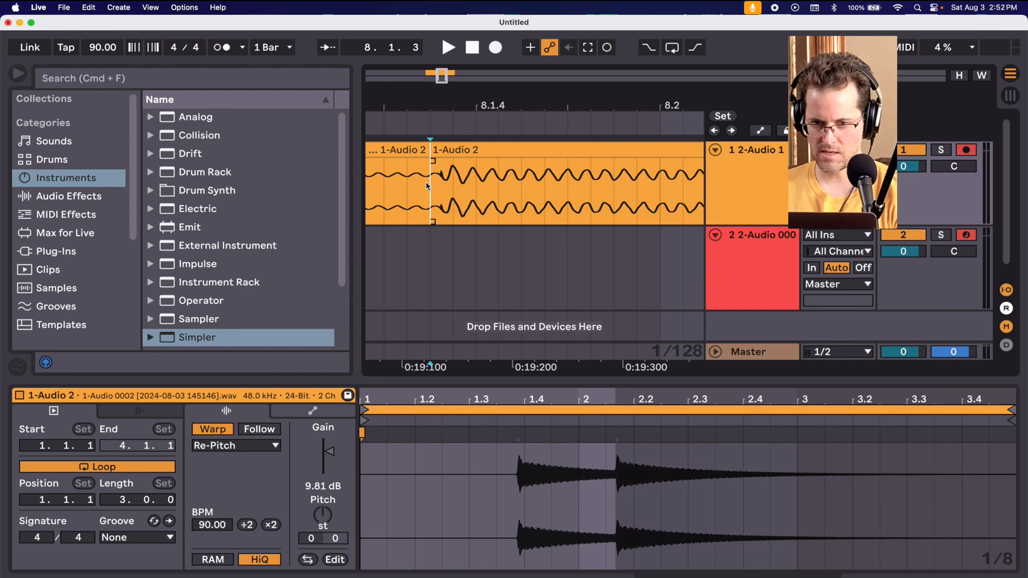
left_click(395, 150)
key("Delete")
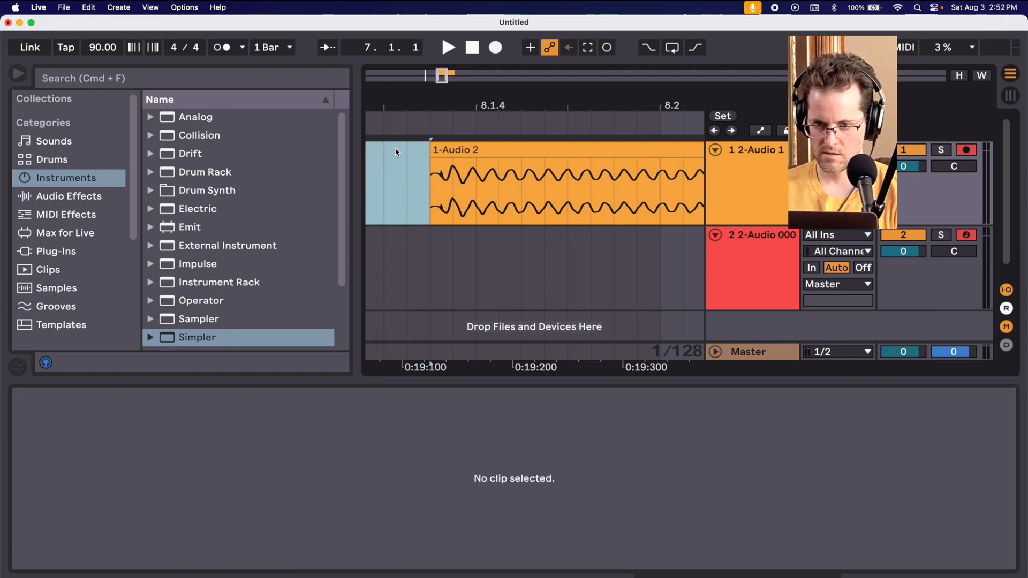
Shorten the end of the remaining clip to 9.3.1 and consolidate it into a new audio clip.
left_click_drag(486, 99, 471, 22)
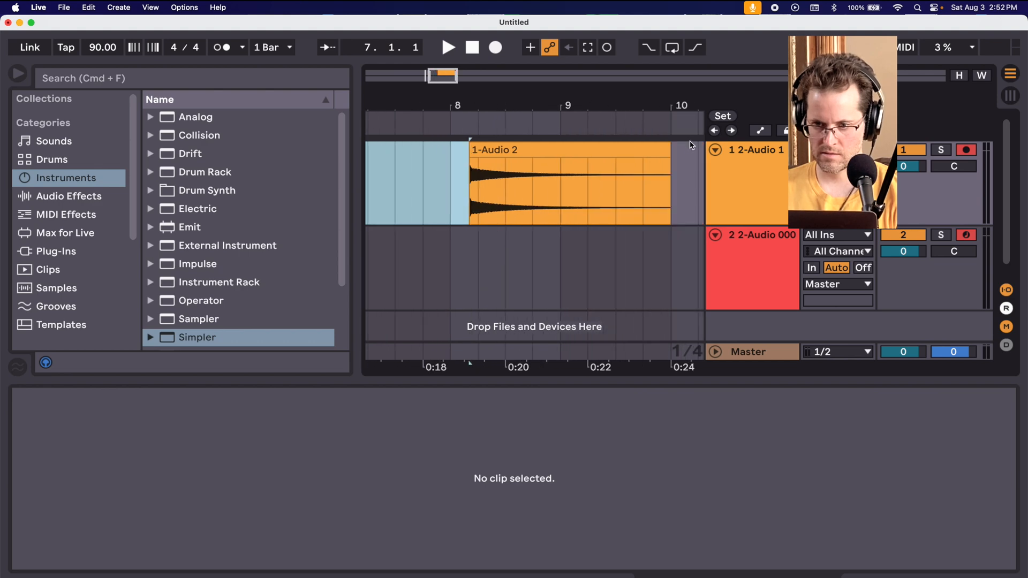
left_click_drag(664, 150, 612, 150)
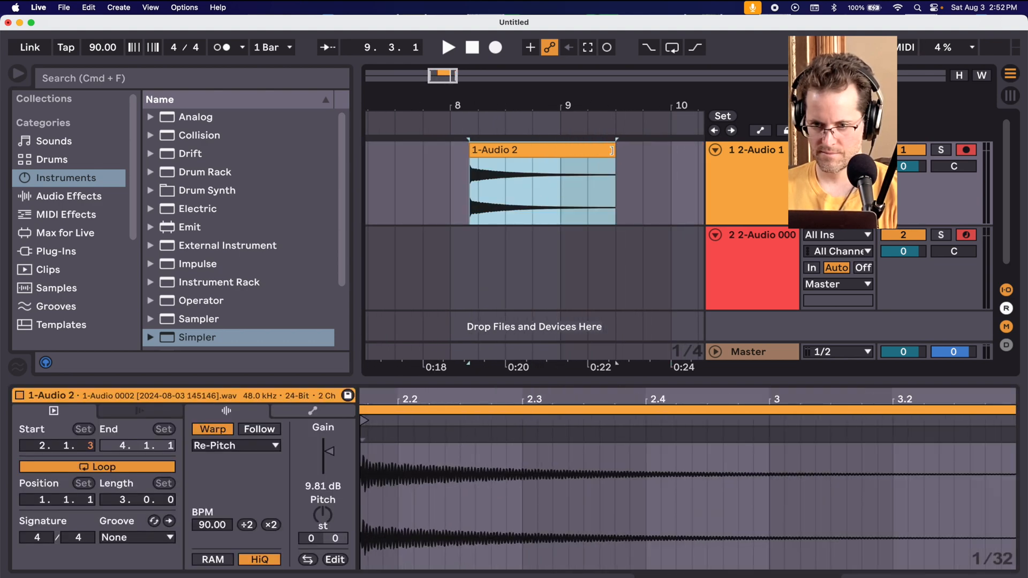
key("super+j")
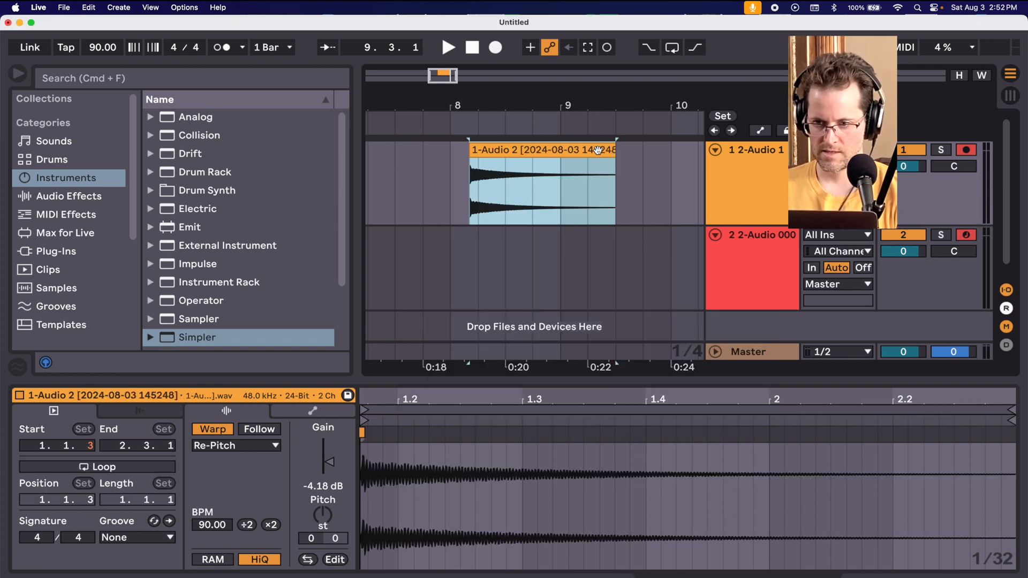
Delete the Simpler MIDI track.
left_click(740, 239)
key("Delete")
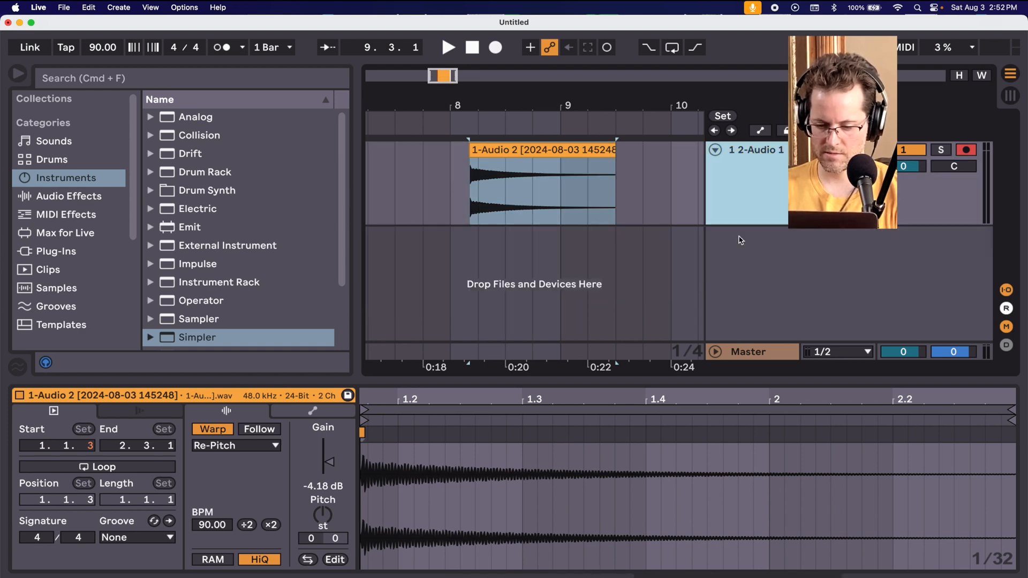
Add a new MIDI track with an empty Drum Rack and load the consolidated 1-Audio 2 clip onto its C1 pad.
key("super+shift+t")
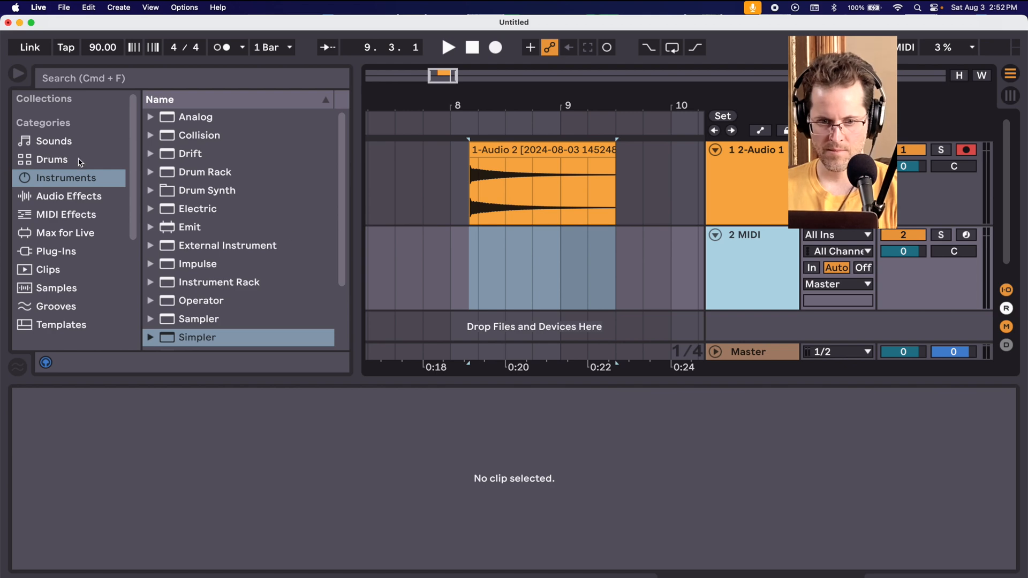
left_click(79, 160)
left_click_drag(205, 135, 600, 282)
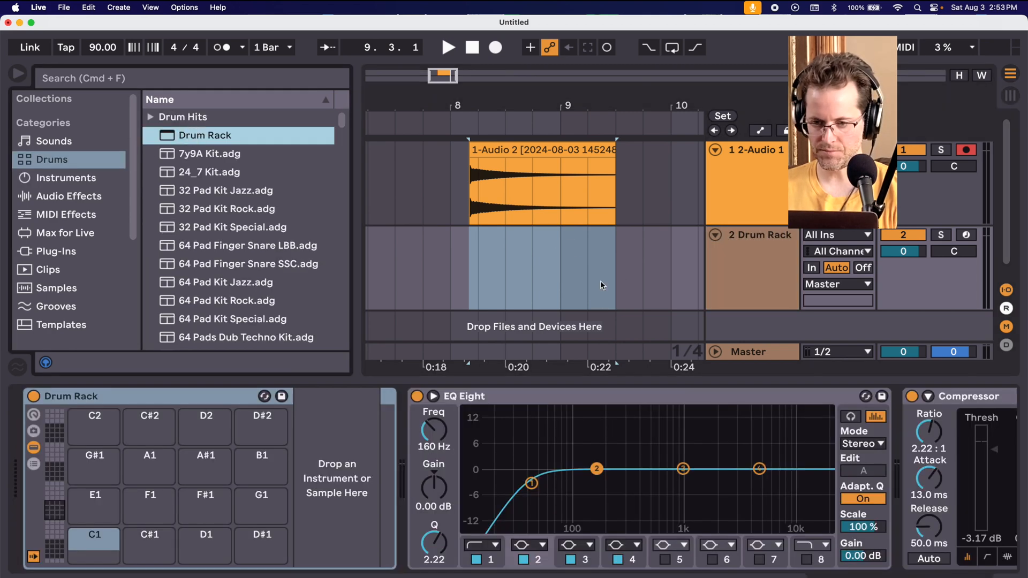
left_click(487, 151)
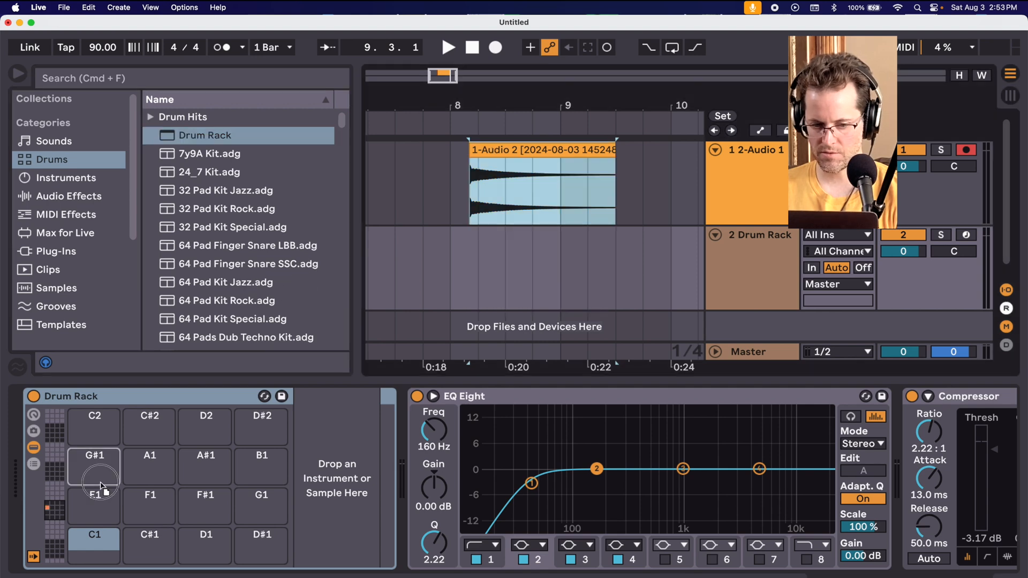
left_click_drag(102, 537, 103, 540)
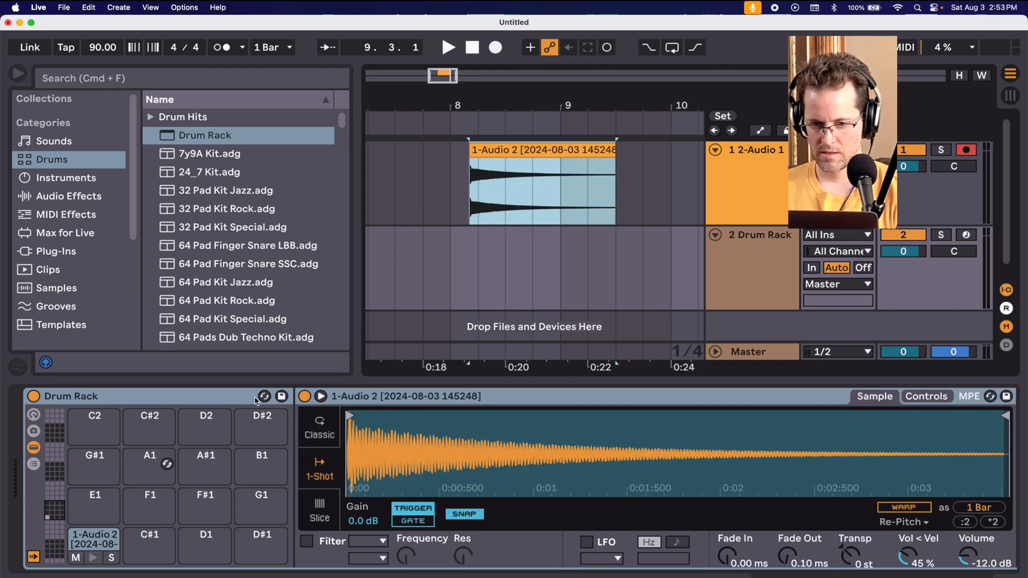
In Session View, arm the Drum Rack track for recording and delete the 2-Audio 1 track.
double_click(775, 237)
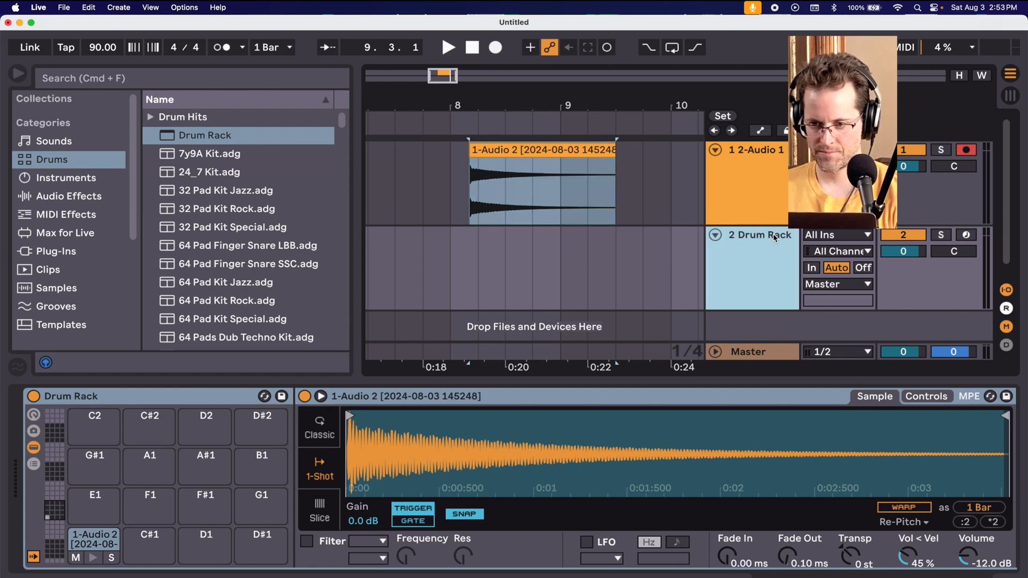
key("shift+Tab")
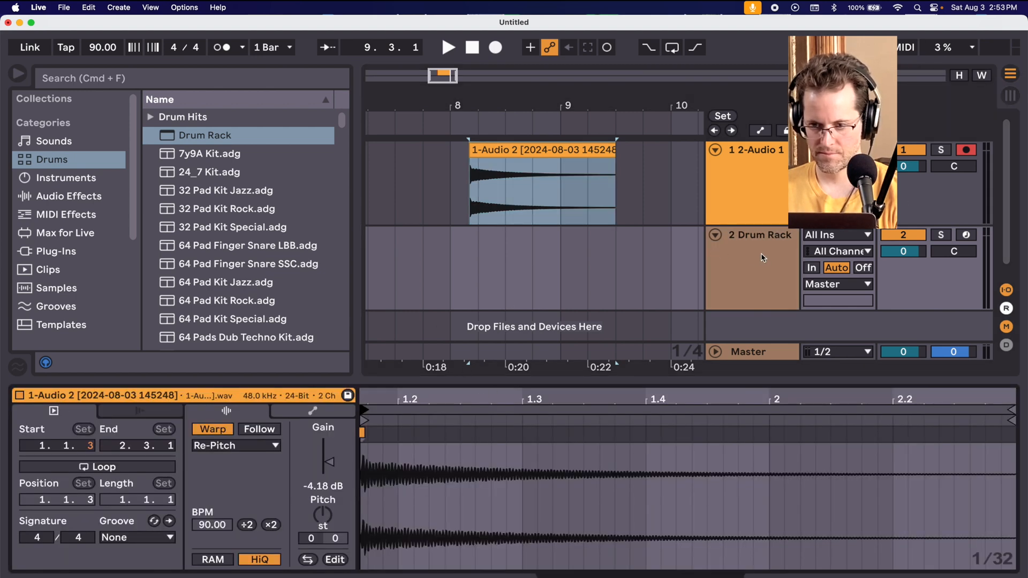
key("Tab")
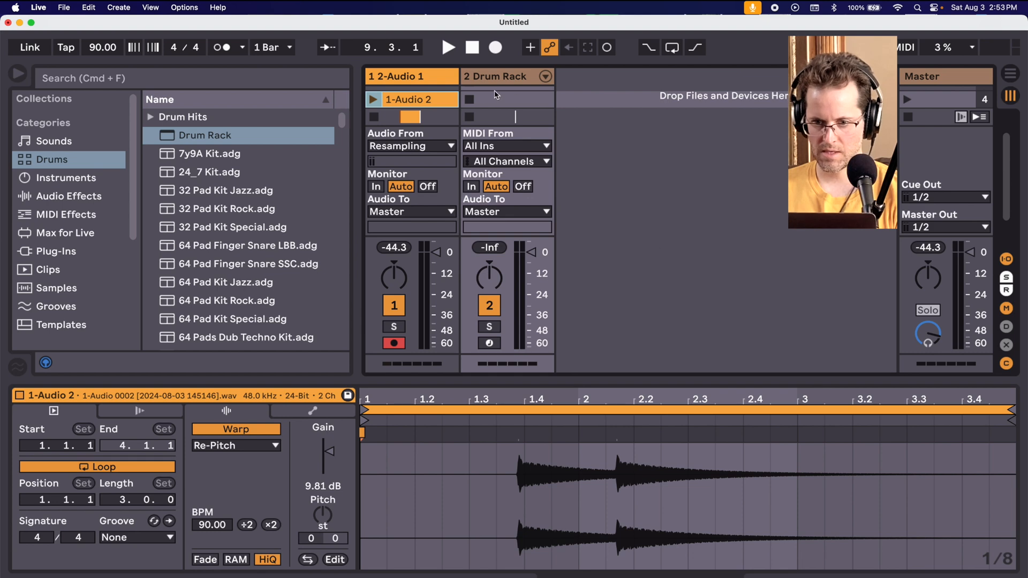
left_click(495, 345)
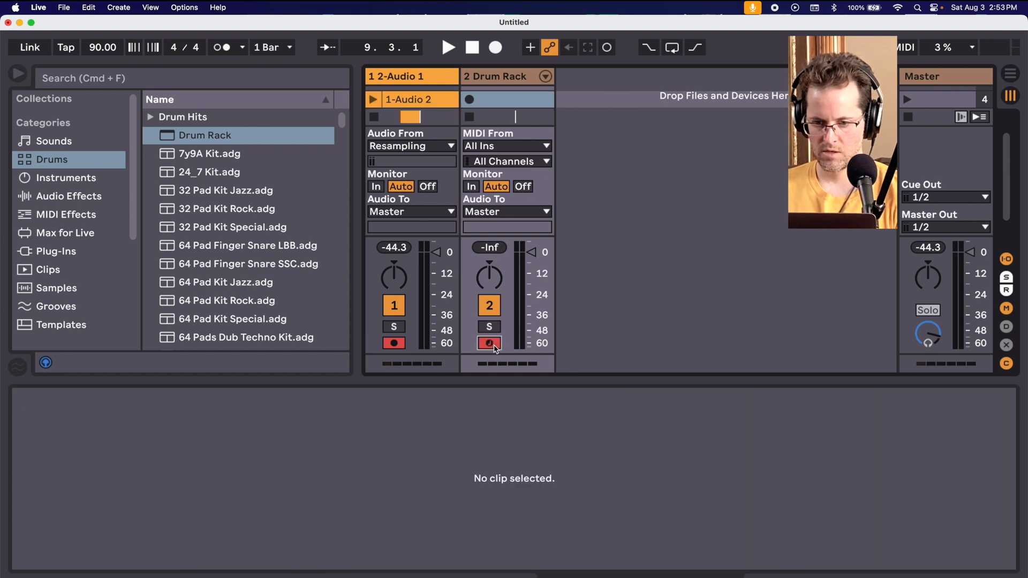
left_click(401, 343)
left_click(432, 81)
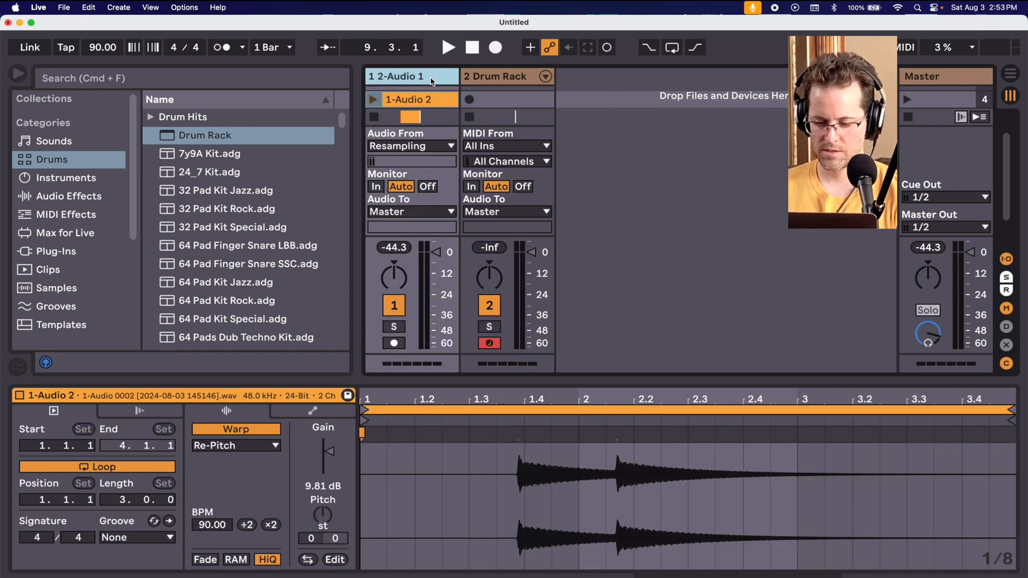
key("Delete")
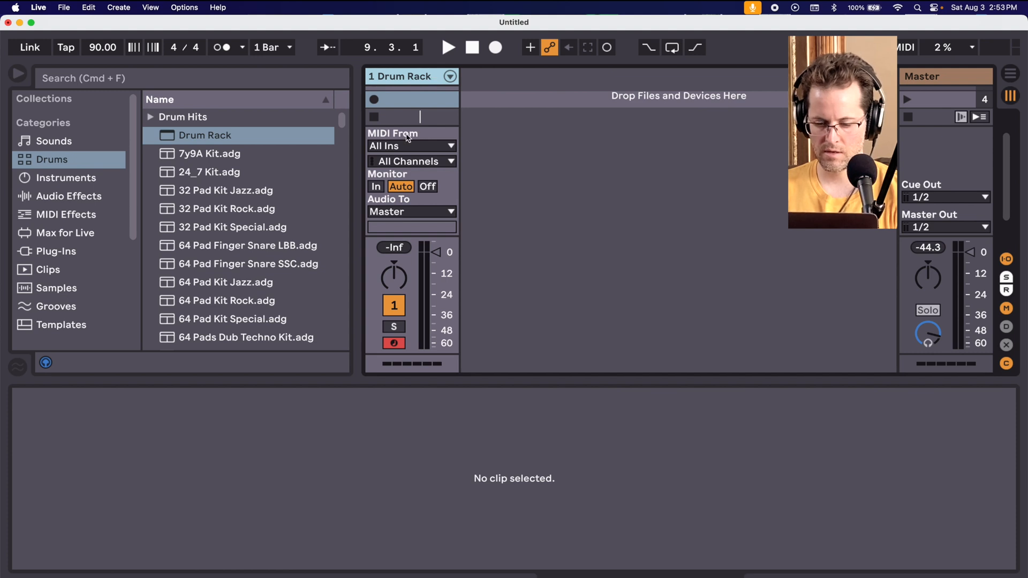
Create a one-bar MIDI clip in the Drum Rack track's first slot with C1 hits on all four beats, and launch it.
key("super+alt+i")
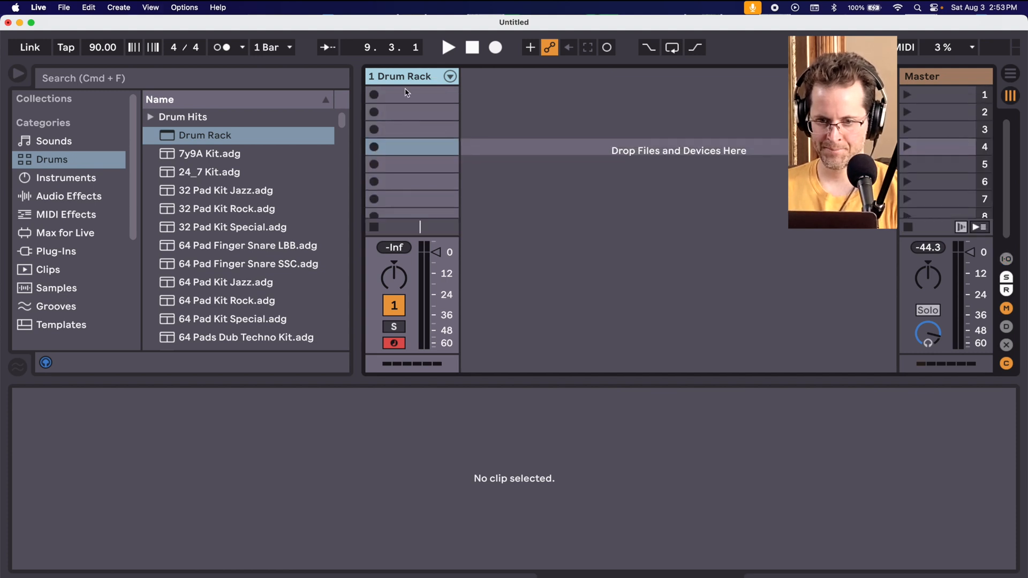
double_click(403, 96)
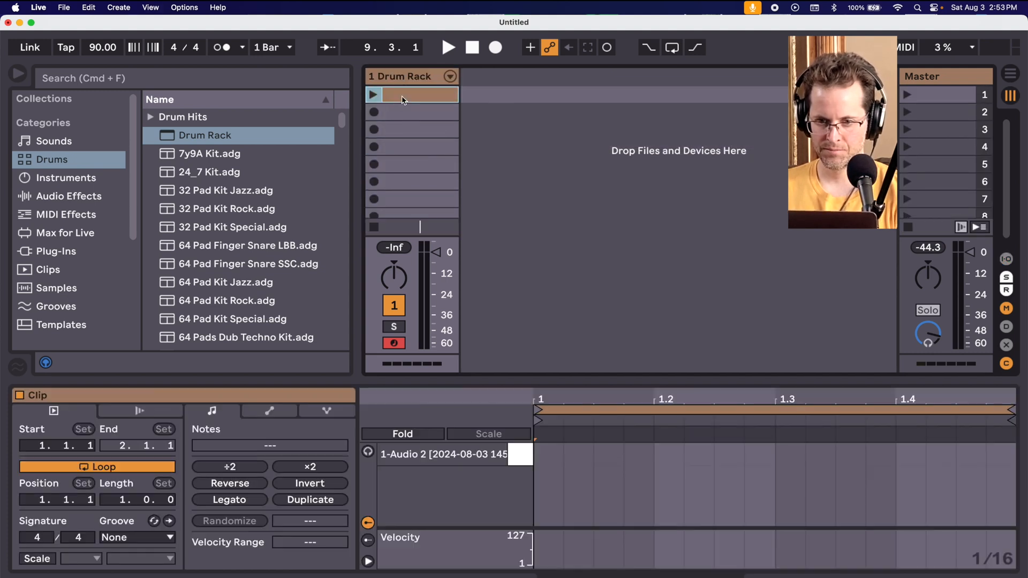
left_click(556, 455)
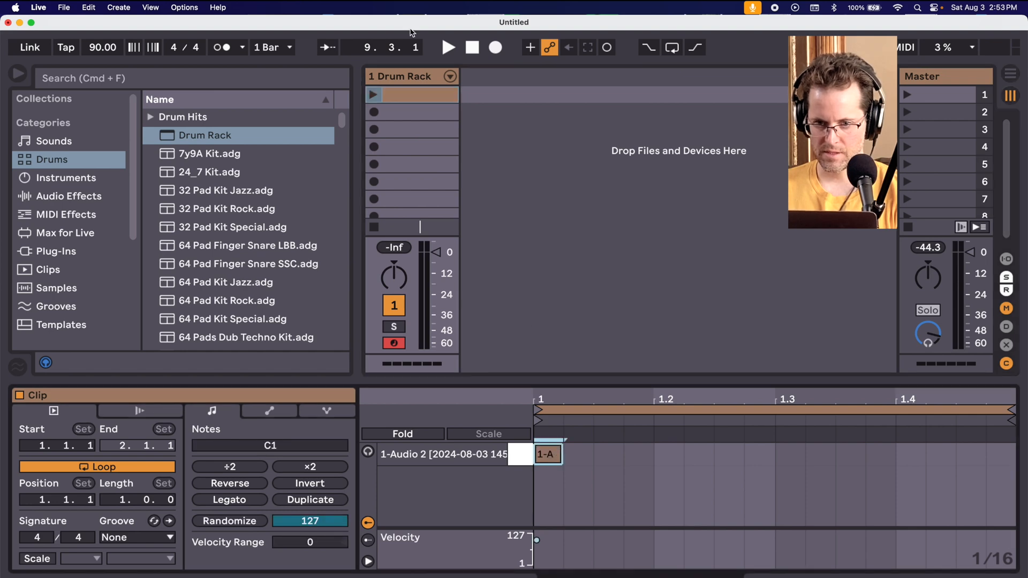
left_click(668, 454)
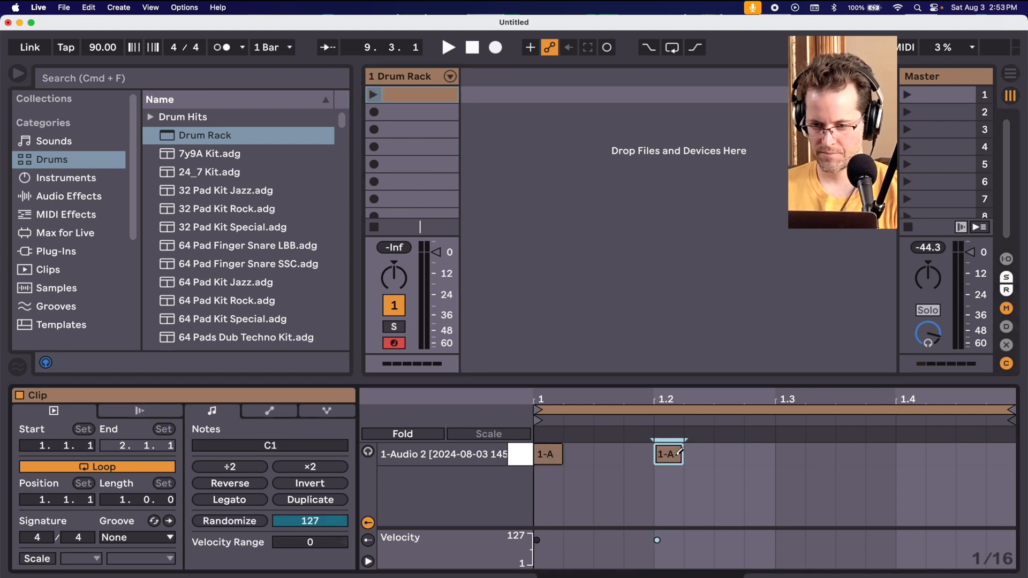
left_click(798, 455)
left_click(922, 455)
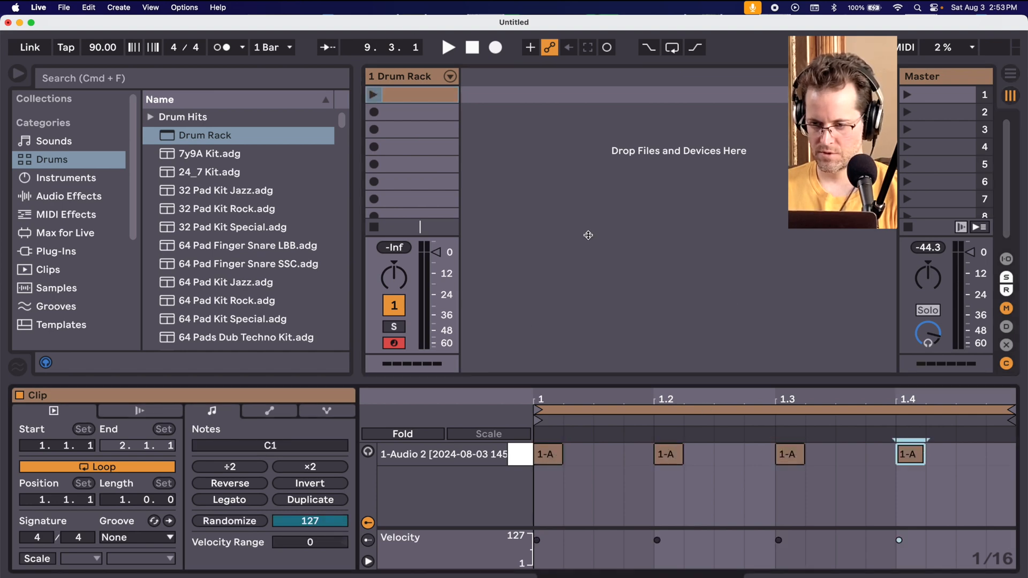
left_click(372, 95)
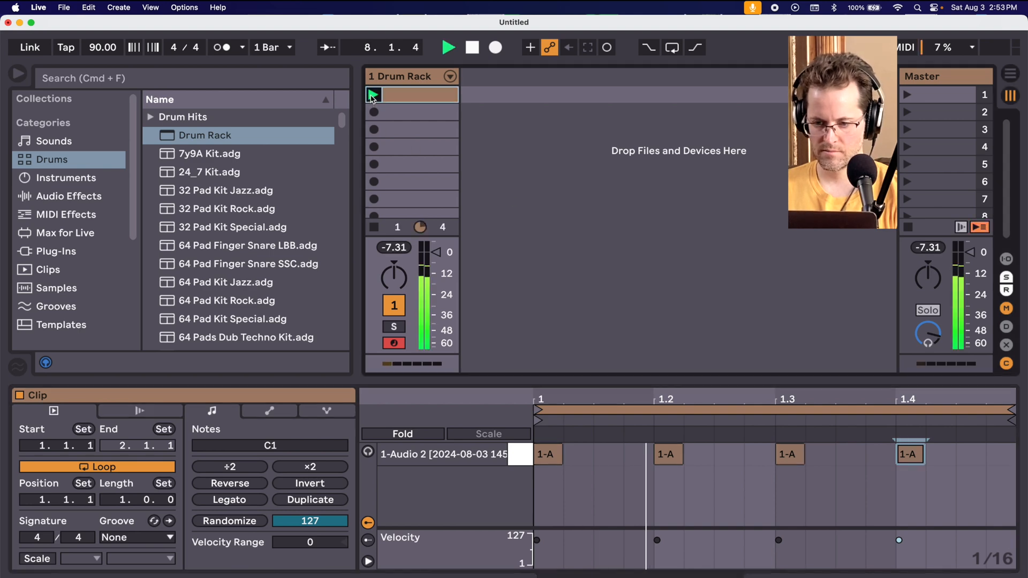
Move the start of the C1 pad's sample to the first large peak at about 20 ms and convert its Simpler to Sampler.
key("shift+Tab")
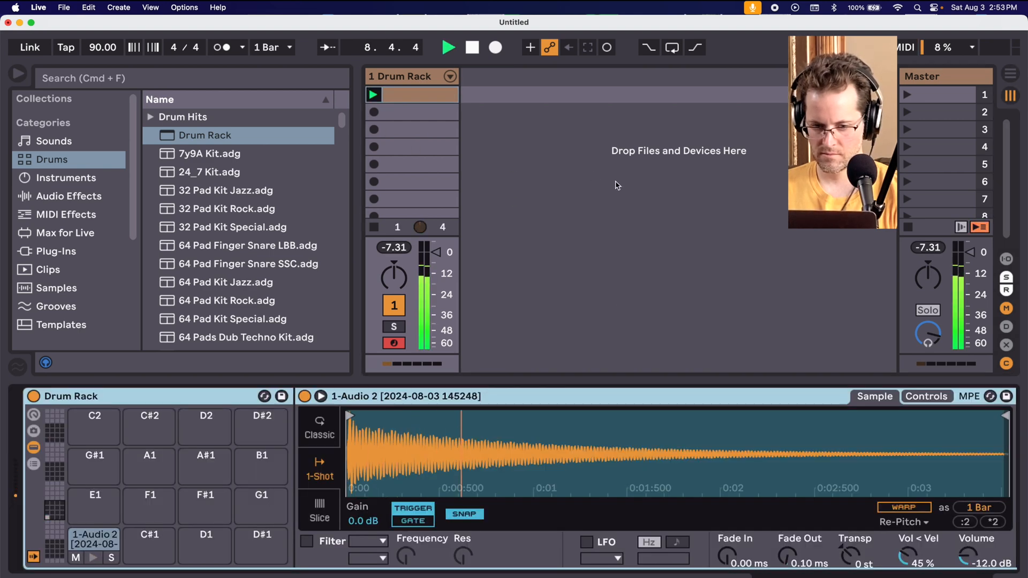
scroll(355, 440, "up", 10)
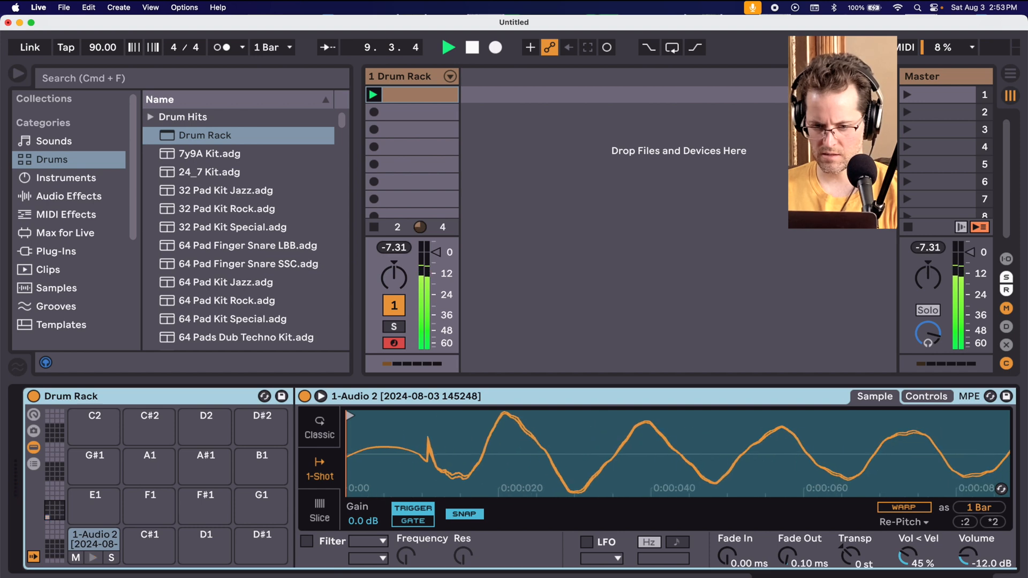
left_click_drag(349, 418, 502, 418)
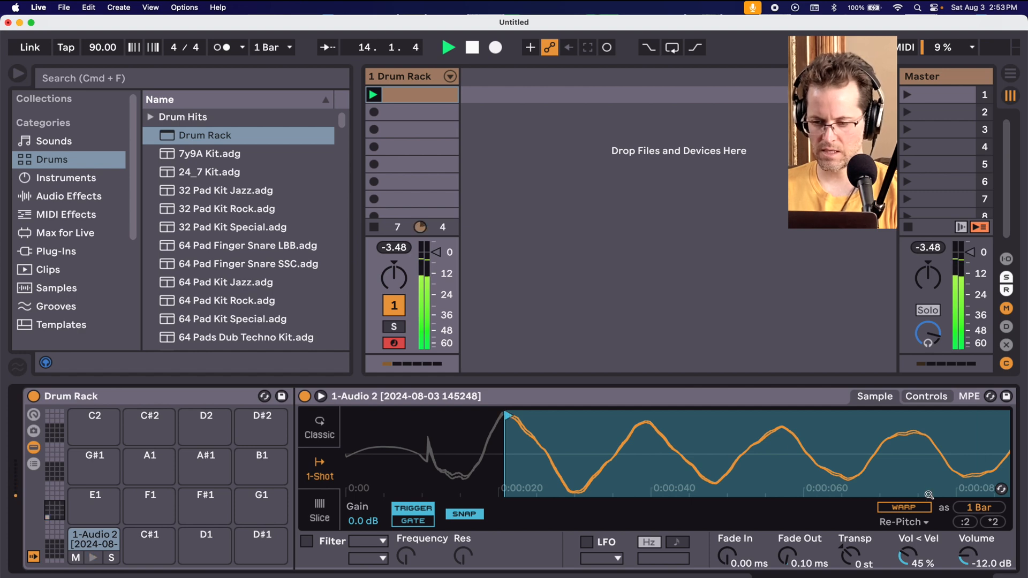
right_click(588, 400)
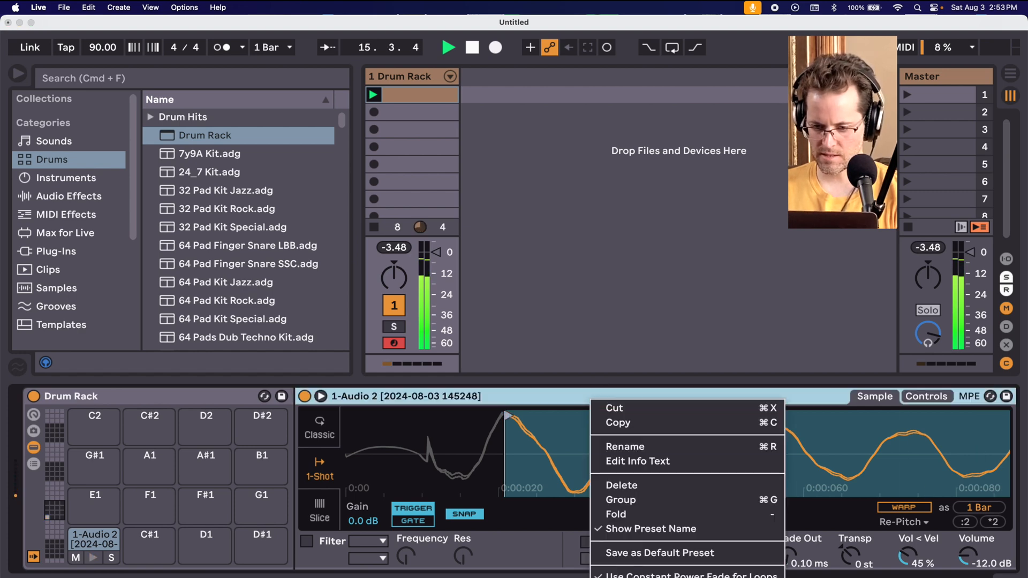
left_click(642, 577)
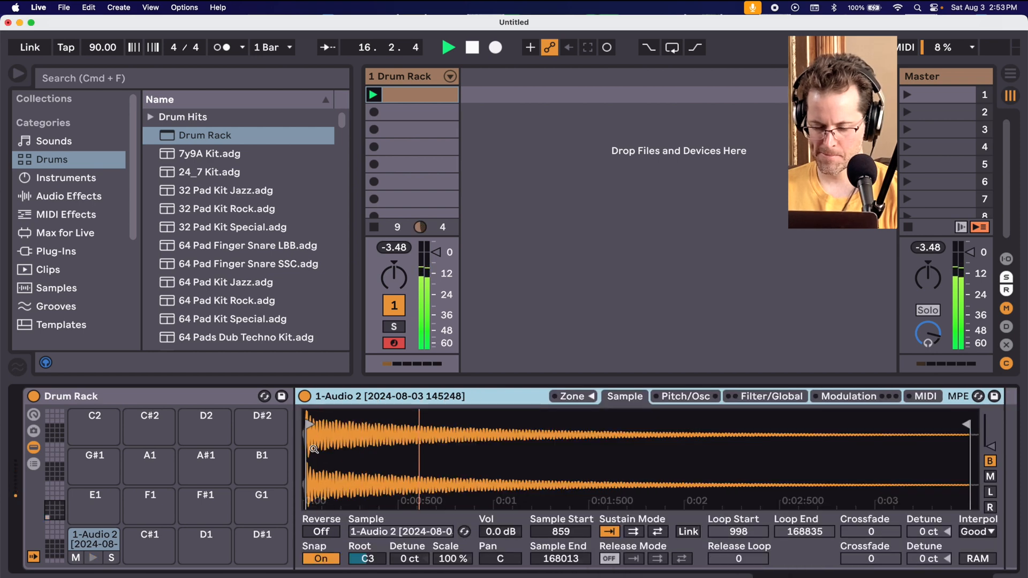
Turn off Snap in Sampler and set the sample start to 1006, at the waveform's first large peak.
left_click_drag(313, 444, 303, 442)
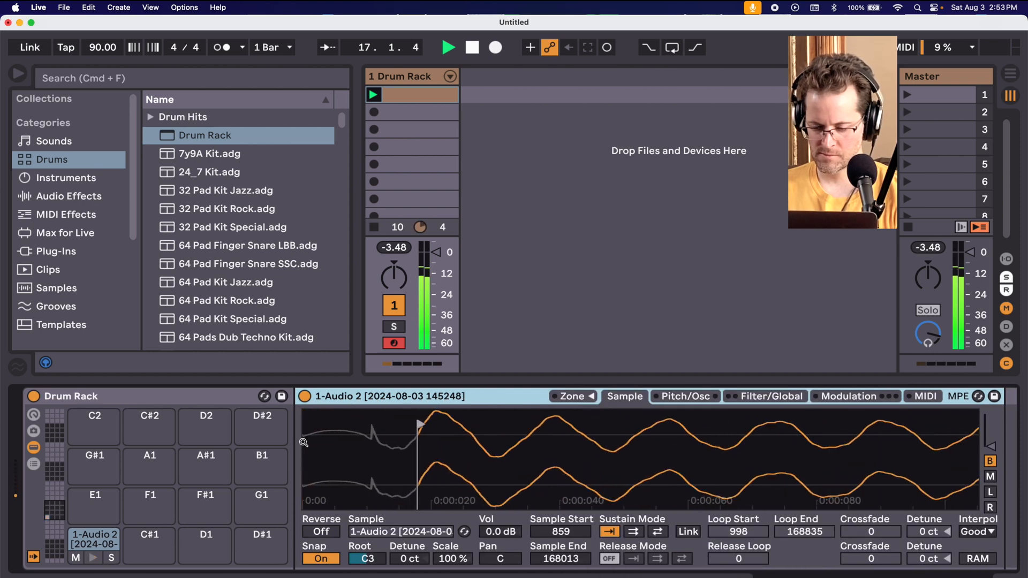
mouse_move(421, 428)
left_mouse_down()
mouse_move(449, 434)
mouse_move(416, 437)
left_mouse_up()
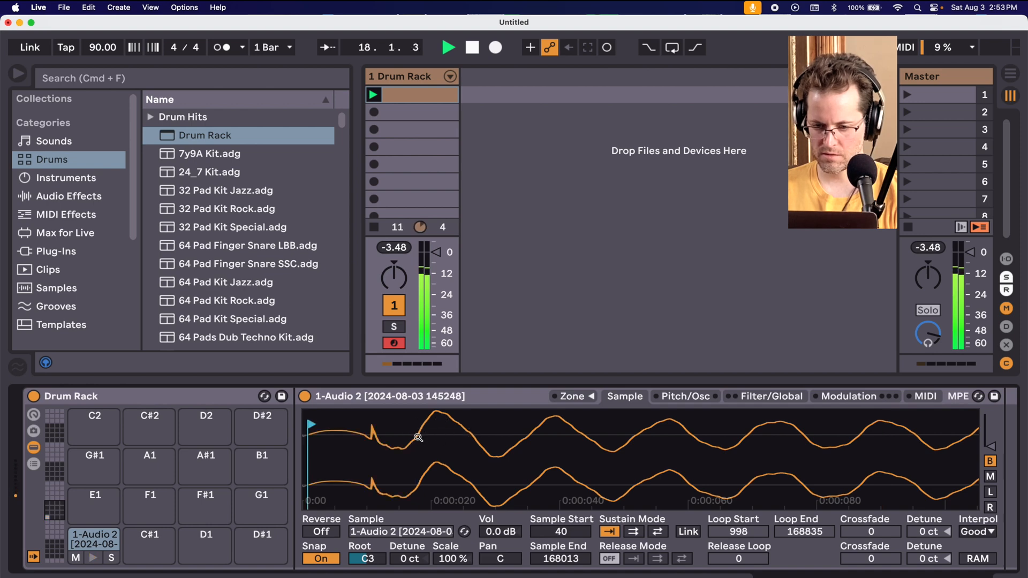
left_click(321, 558)
left_click_drag(309, 424, 438, 425)
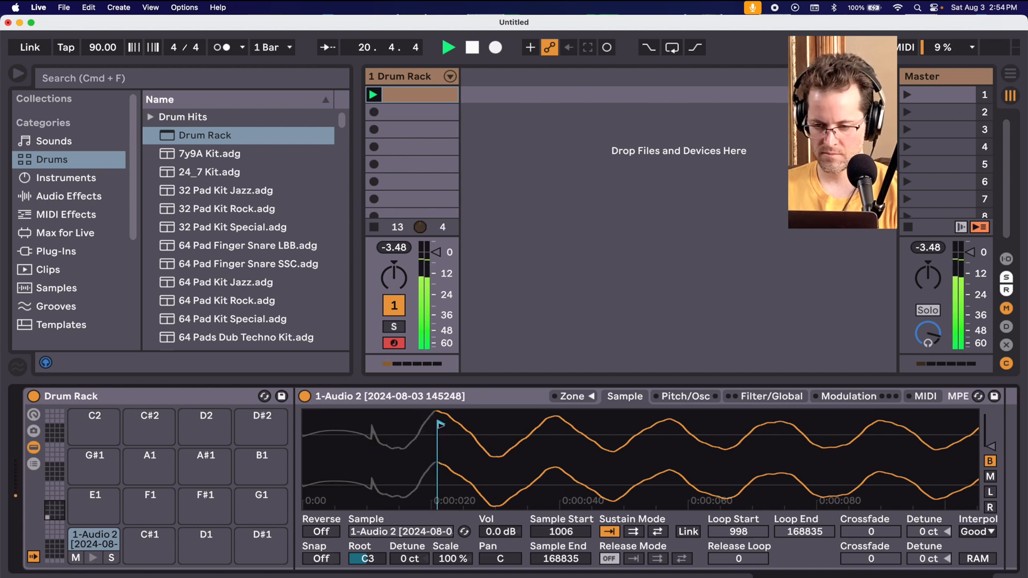
Enable Sampler's low-pass filter at 659 Hz with 55% resonance and turn on its filter envelope with an amount of 65.
left_click(783, 397)
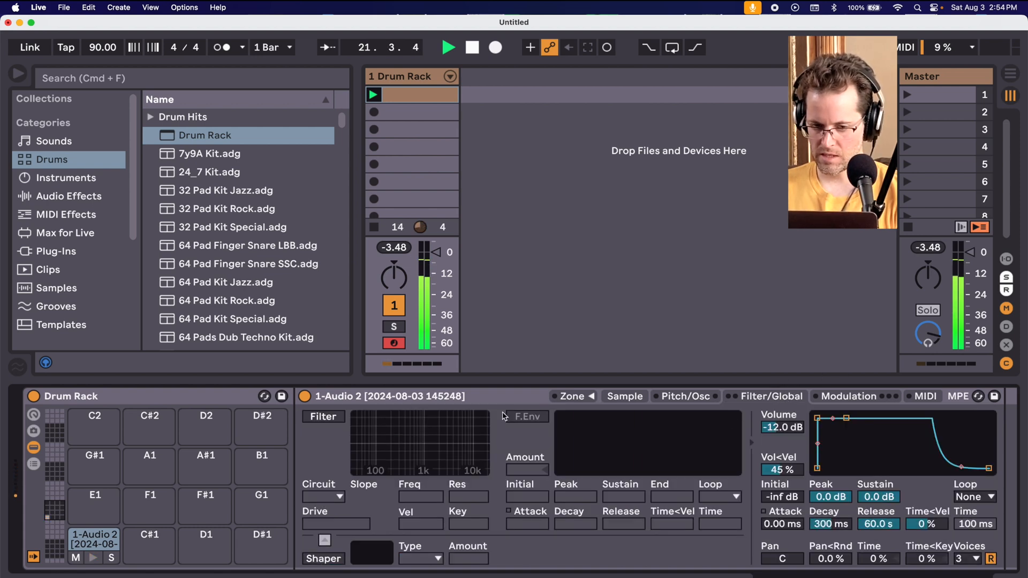
left_click(324, 417)
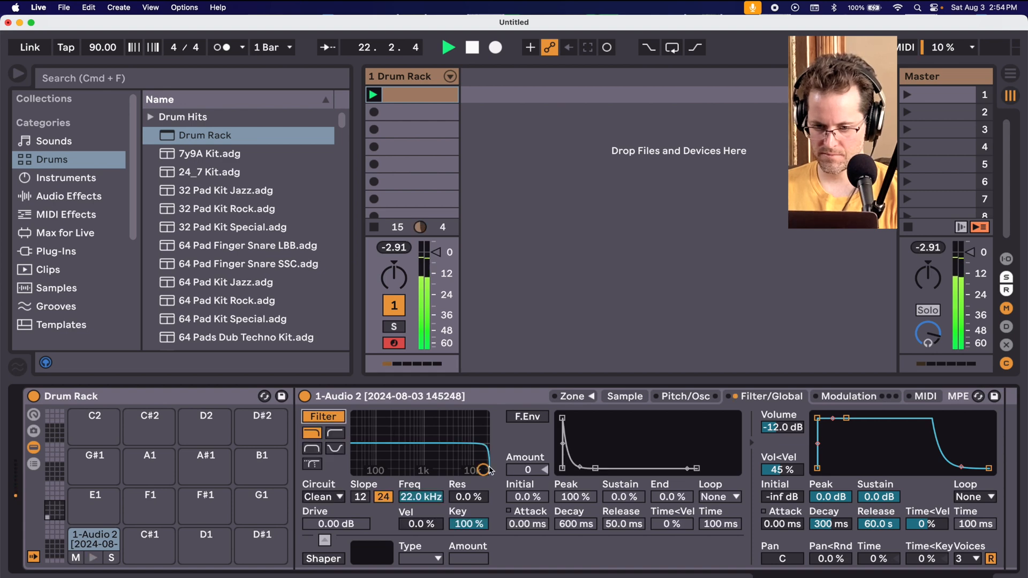
left_click_drag(489, 469, 416, 446)
left_click(524, 421)
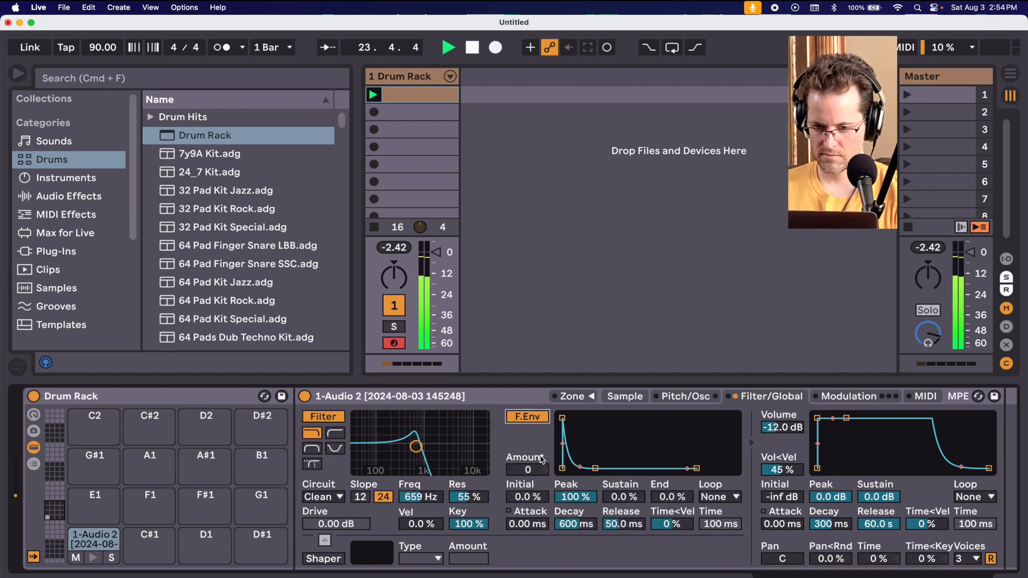
left_click_drag(537, 469, 536, 446)
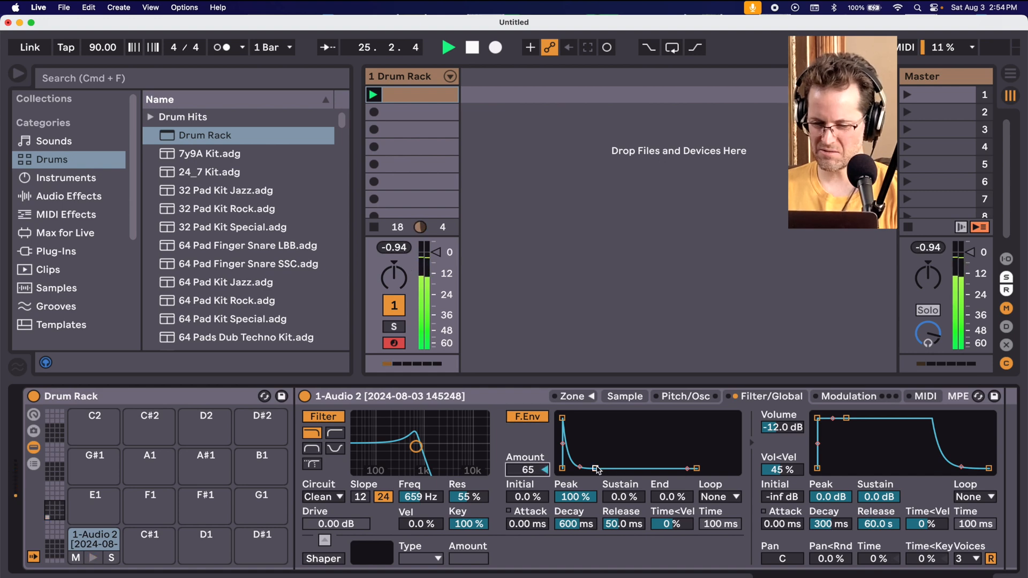
Shape the filter envelope with a 26.6 ms decay, 0% sustain and 60 s release.
left_click_drag(595, 468, 583, 446)
left_click_drag(696, 468, 733, 469)
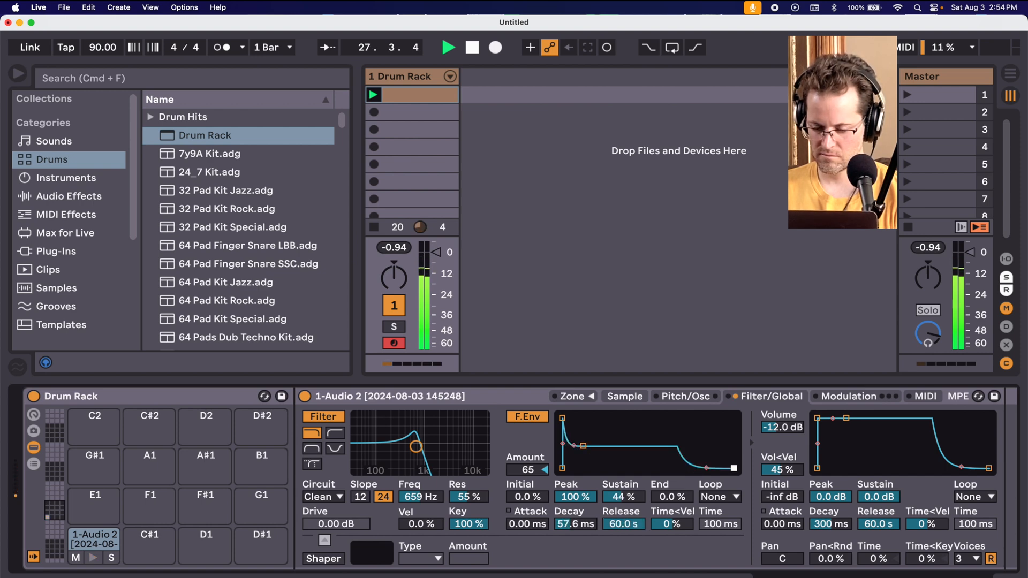
left_click_drag(582, 446, 579, 468)
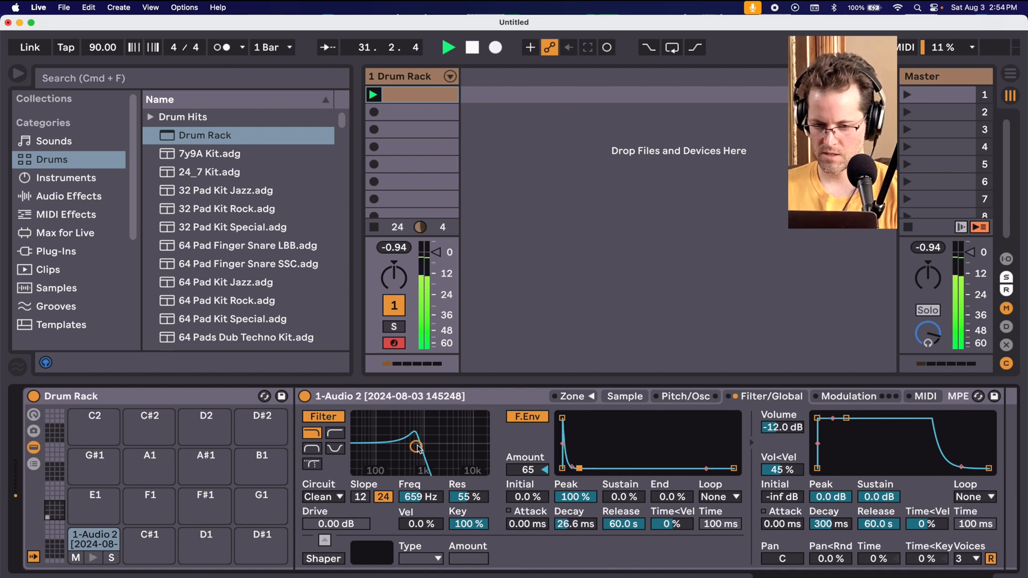
Set the filter to the MS2 circuit at 208 Hz with 34% resonance, and reopen the MIDI clip's note editor.
mouse_move(416, 445)
left_mouse_down()
mouse_move(428, 445)
mouse_move(400, 454)
left_mouse_up()
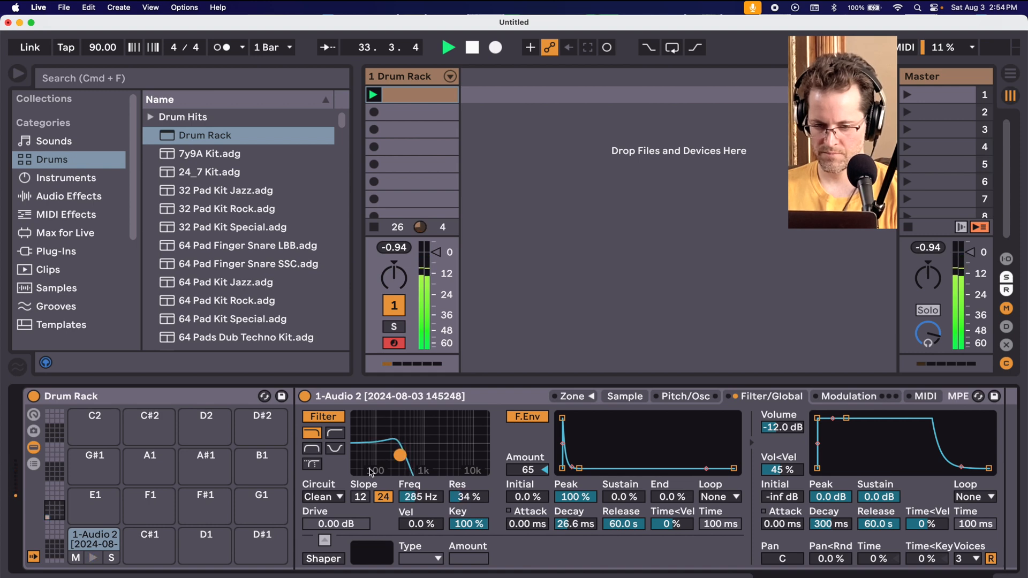
left_click(339, 497)
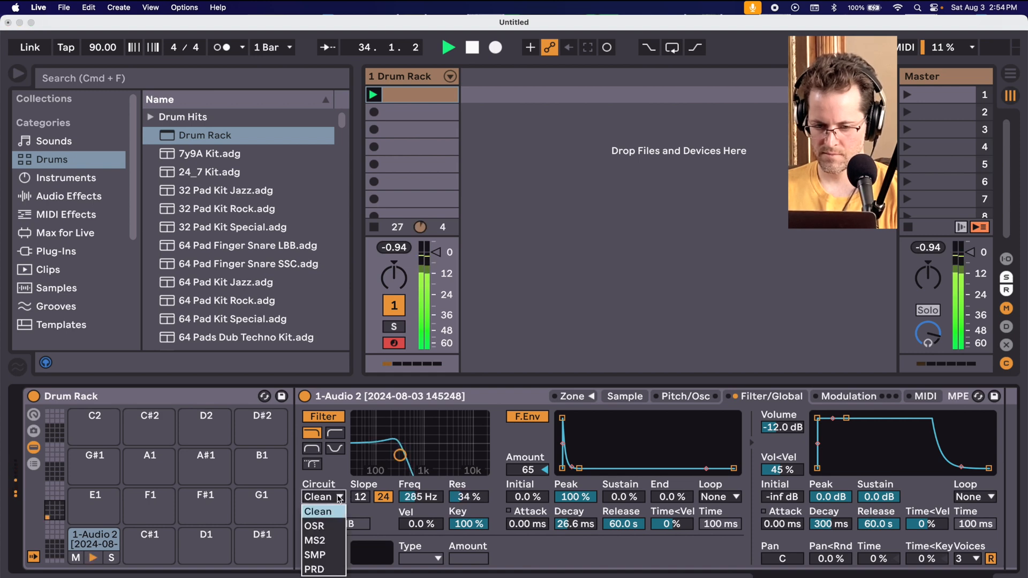
left_click(315, 540)
mouse_move(353, 524)
left_mouse_down()
mouse_move(353, 515)
mouse_move(355, 526)
left_mouse_up()
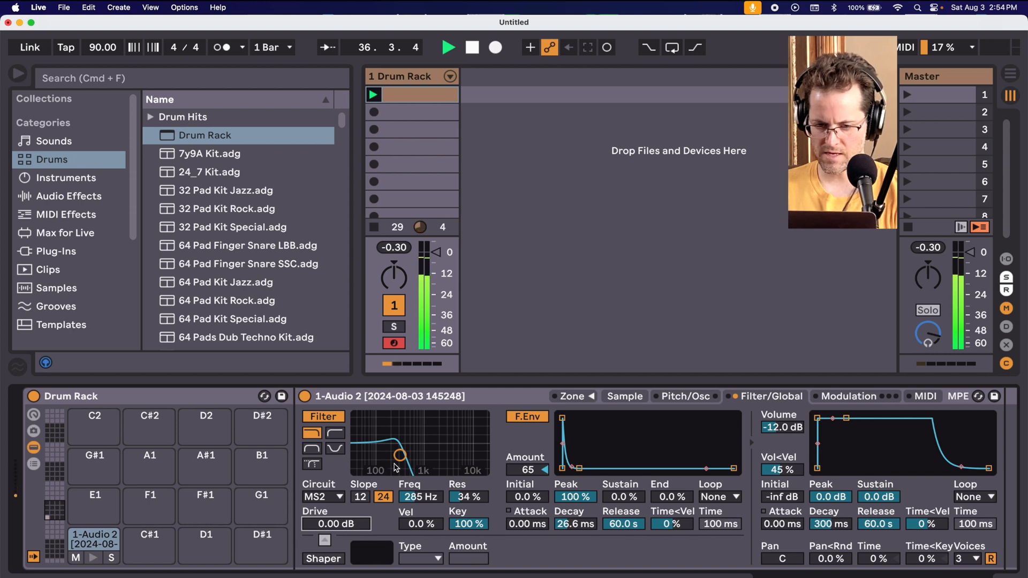
left_click_drag(398, 456, 395, 457)
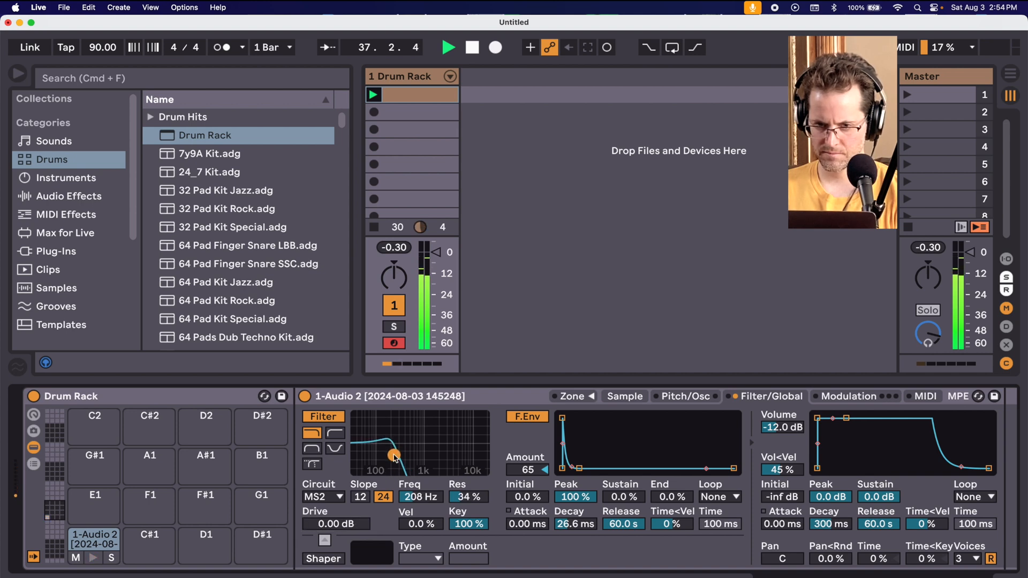
key("shift+Tab")
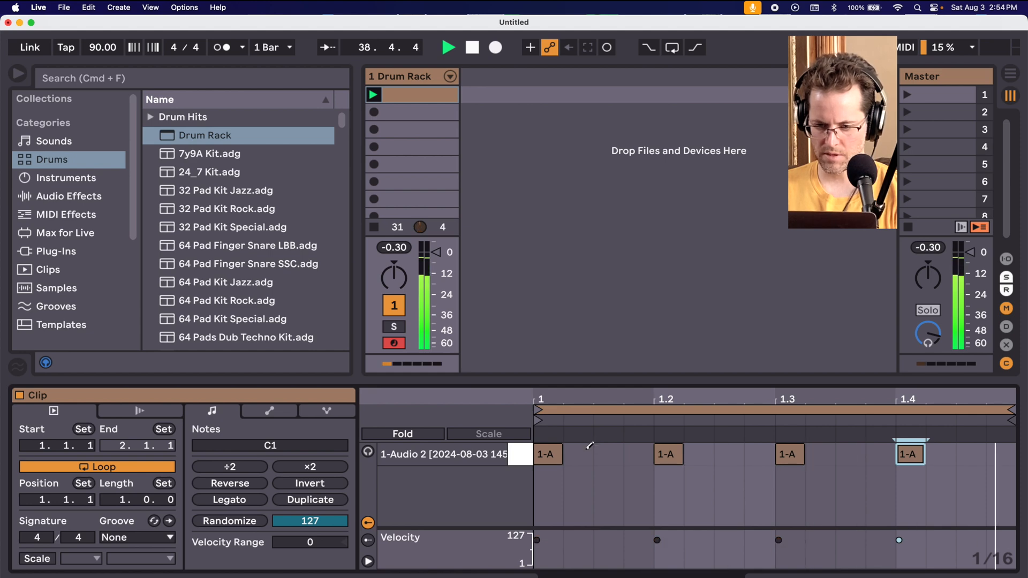
Add a sixteenth-note ghost hit to the MIDI clip just before beat 1.2 and set its velocity to 62.
left_click(588, 446)
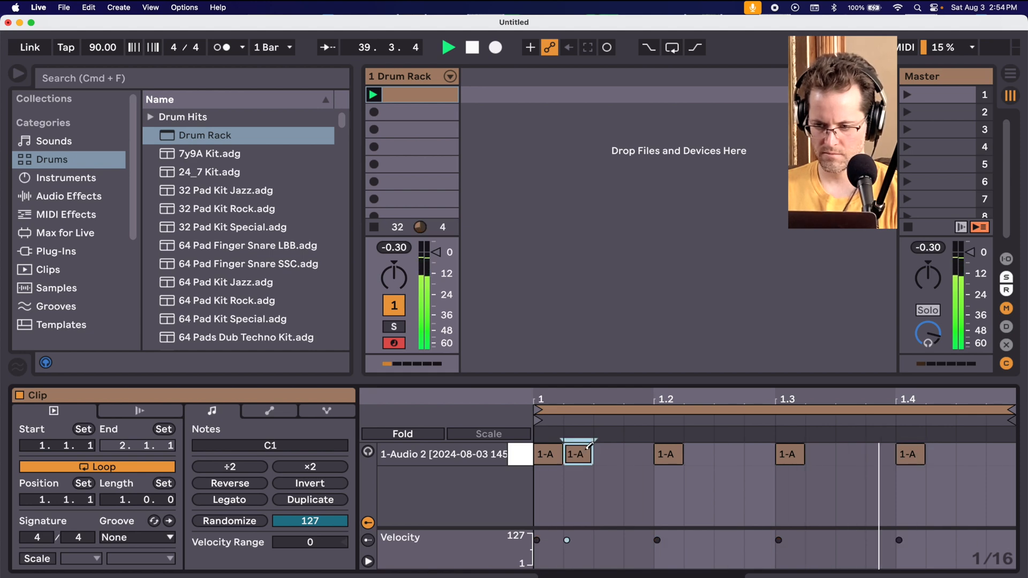
left_click(588, 446)
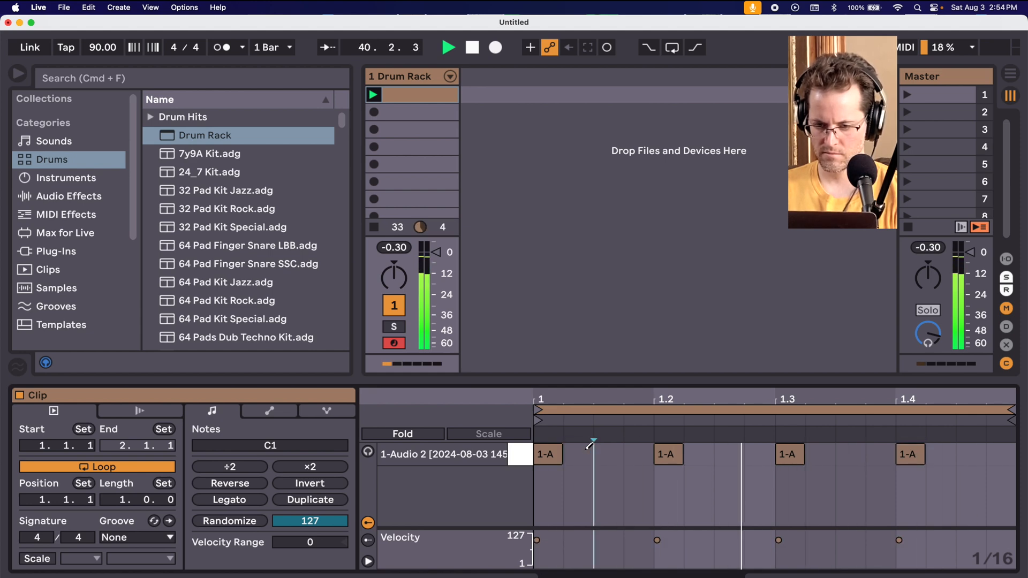
left_click(640, 453)
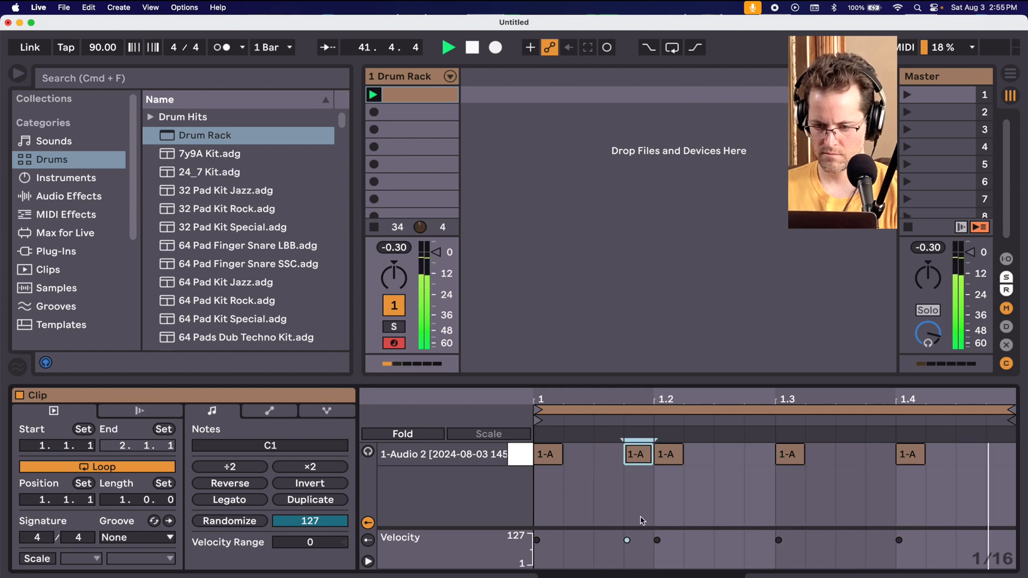
left_click_drag(626, 539, 628, 559)
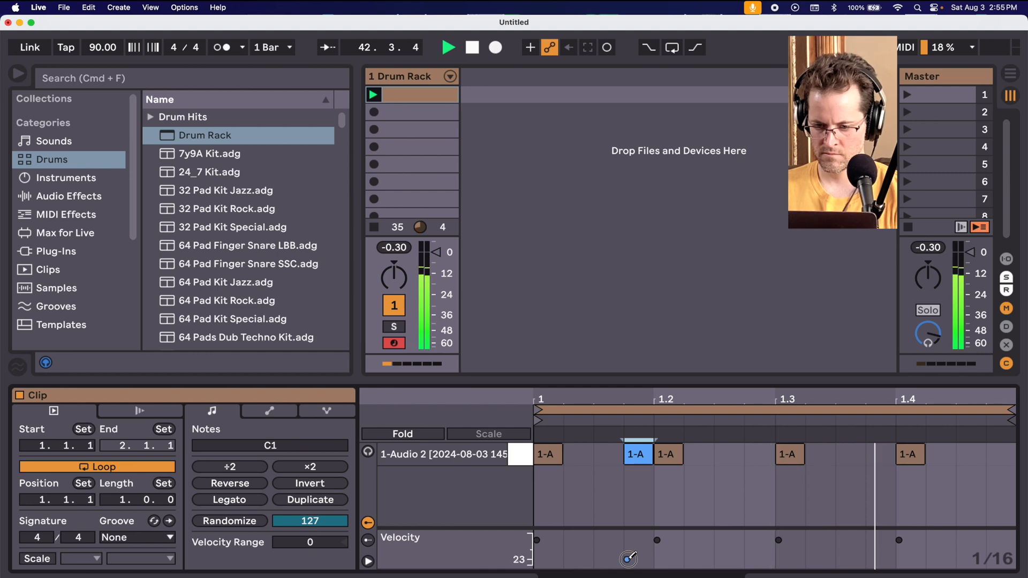
left_click(577, 487)
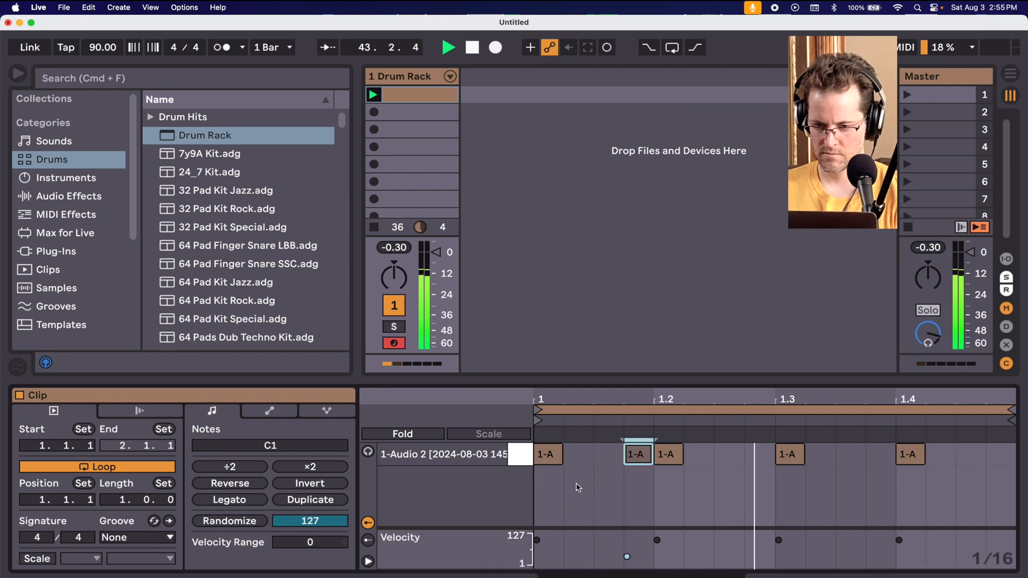
left_click_drag(627, 557, 631, 546)
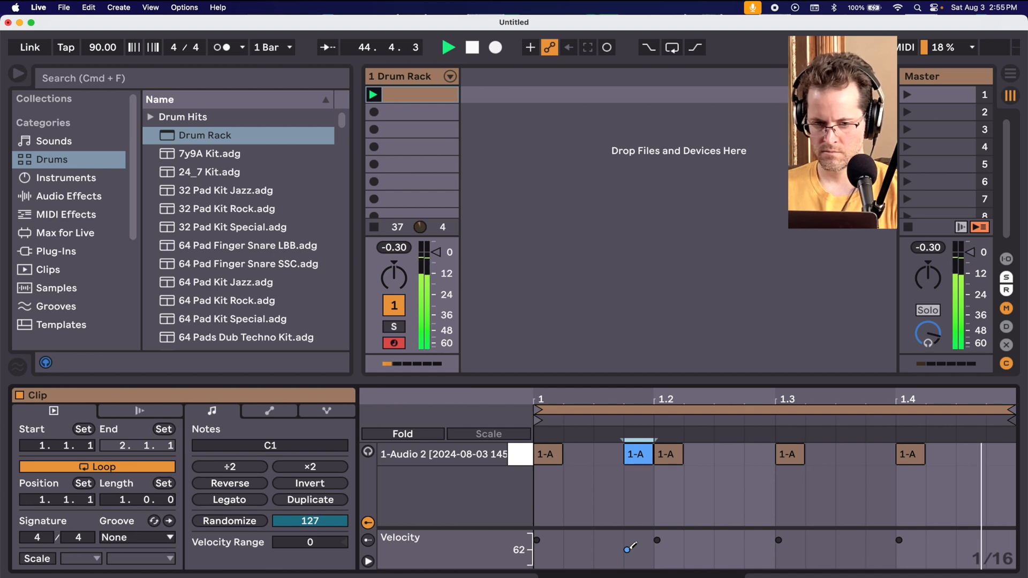
key("shift+Tab")
key("Tab")
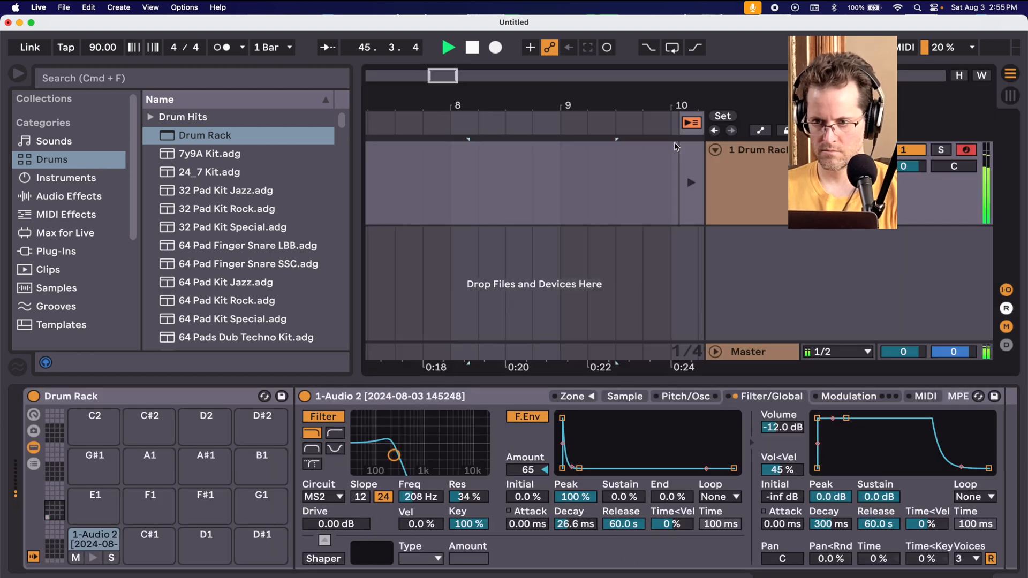
key("Tab")
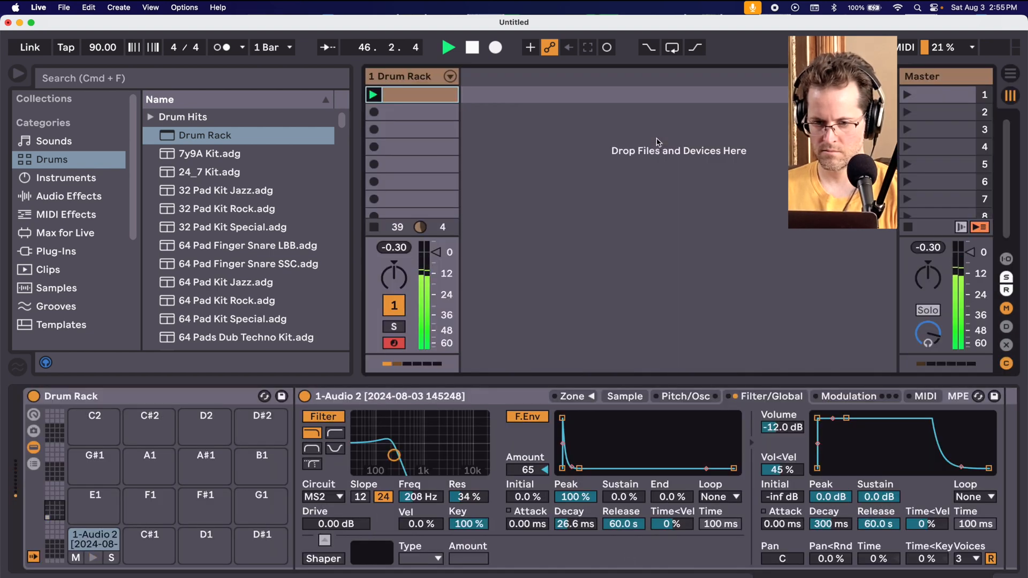
key("shift+Tab")
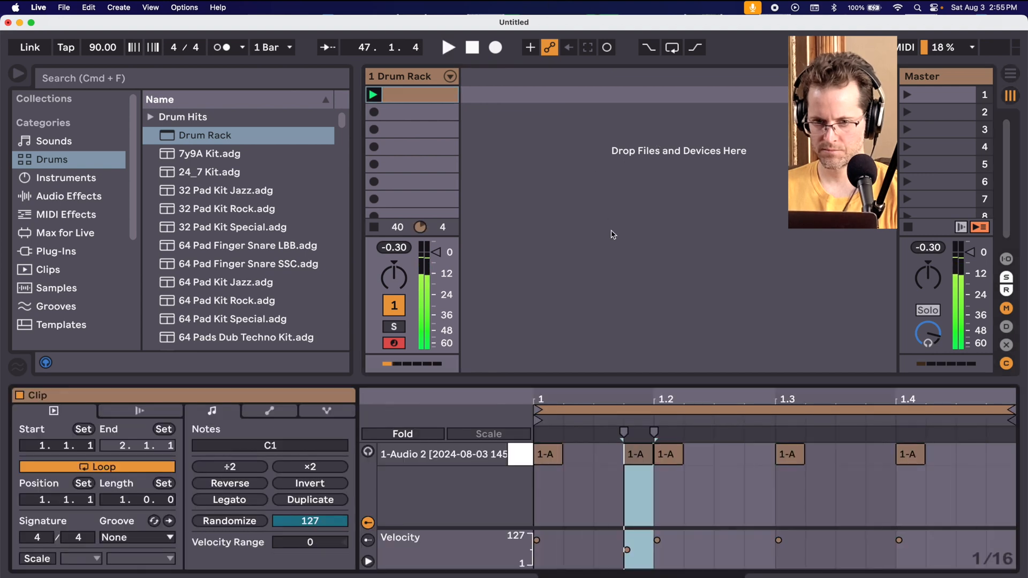